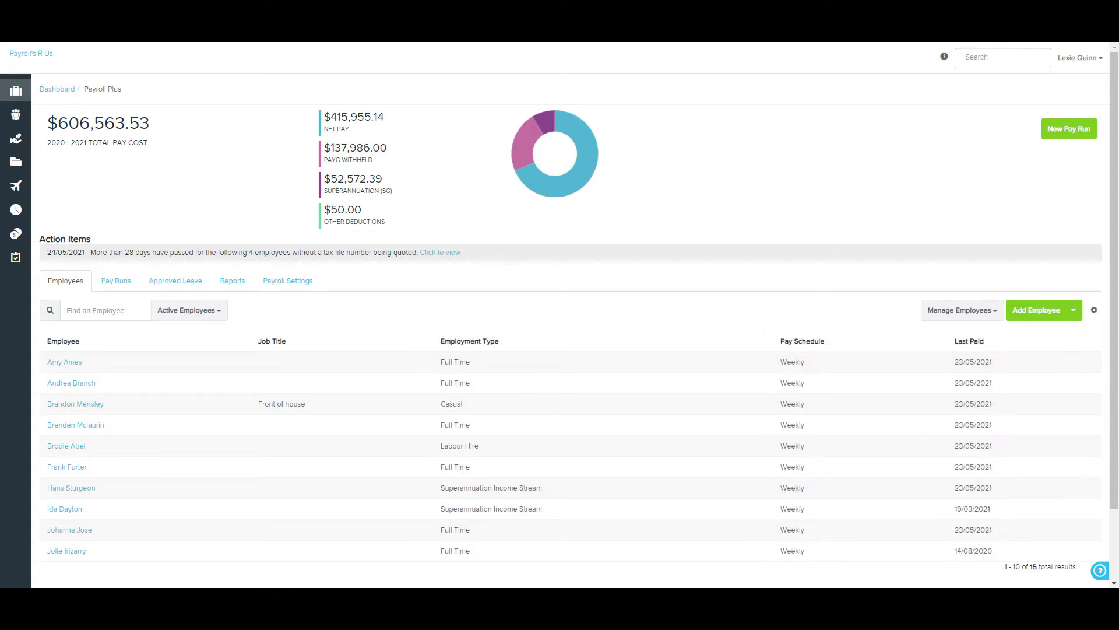
Step: Review the pay run list and the May 2021 leave calendar, including who approved the 25/05/2021 to 26/05/2021 annual leave
left_click(116, 281)
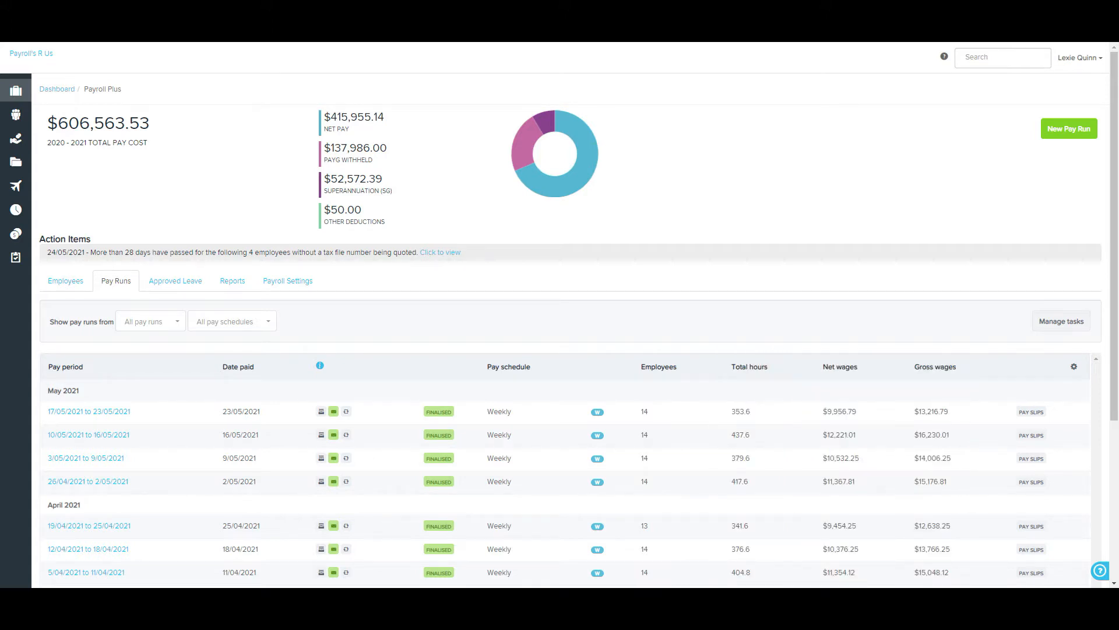
left_click(175, 281)
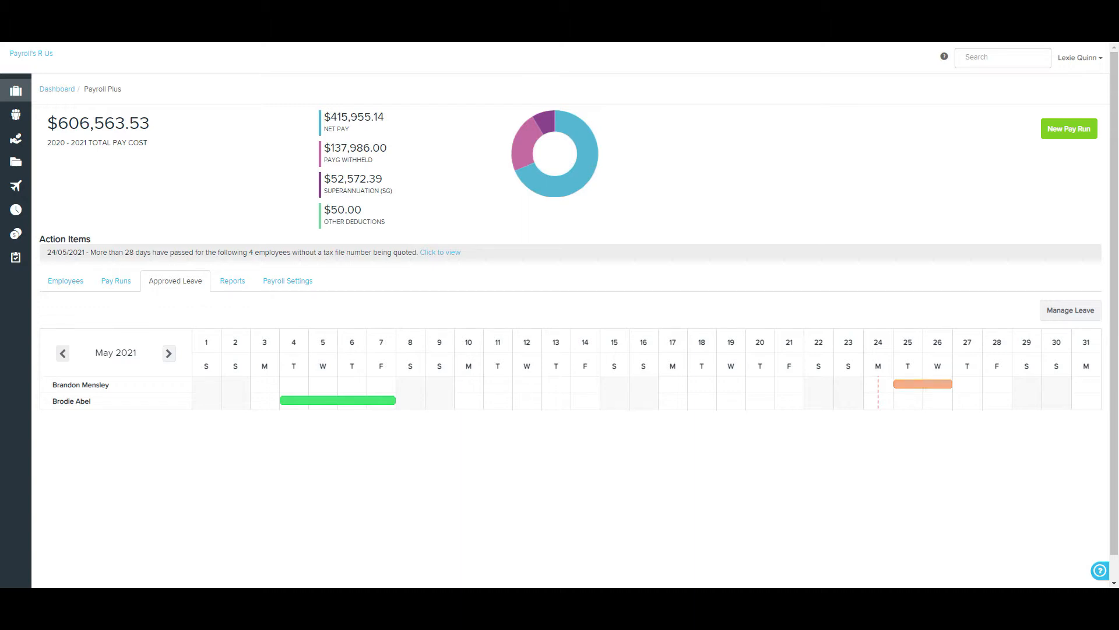
left_click(922, 385)
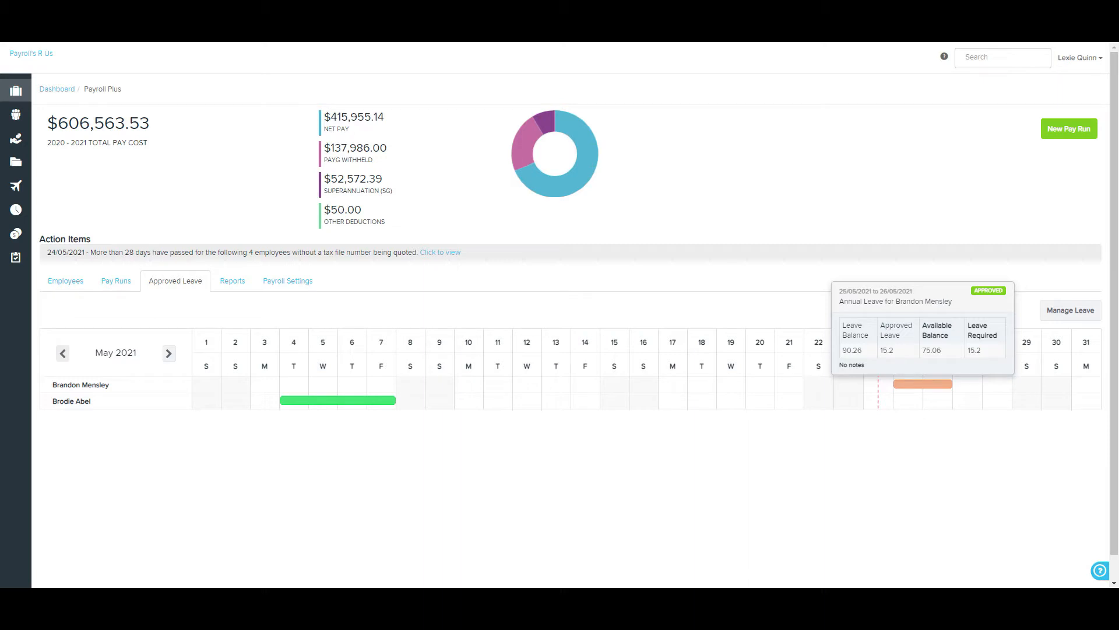
mouse_move(988, 290)
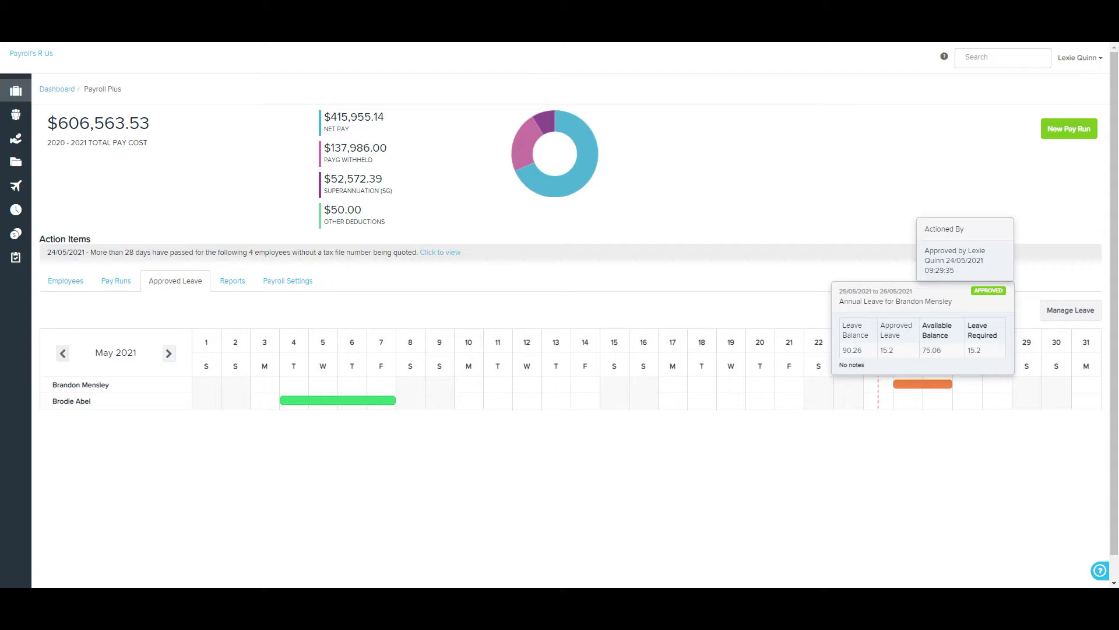
Step: Look over the available reports and payroll settings, and return to the employee list
left_click(232, 281)
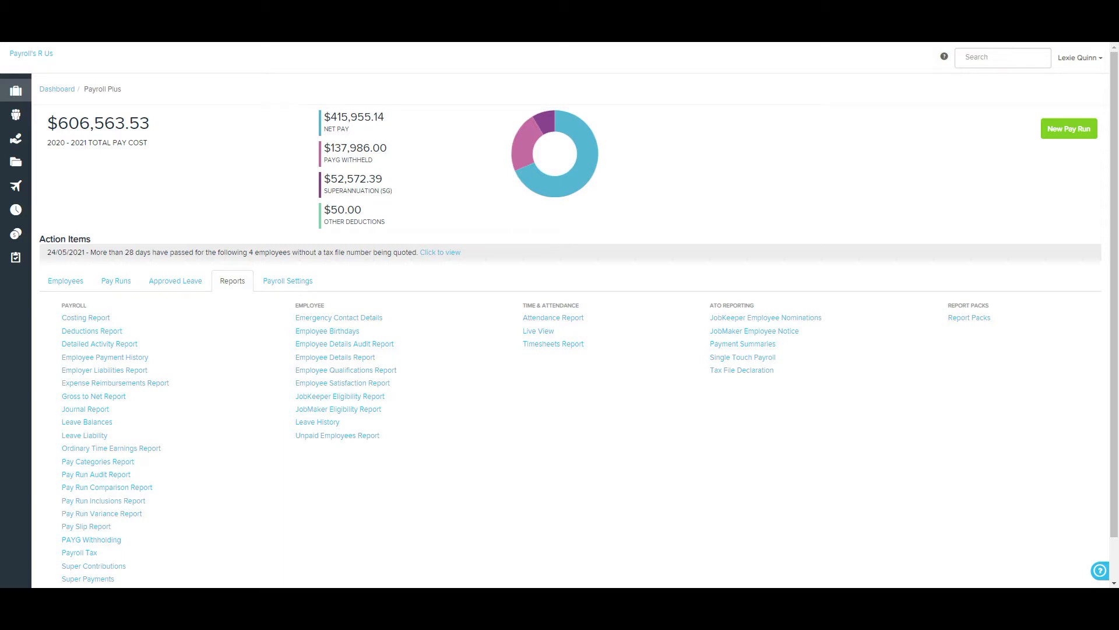
left_click(287, 280)
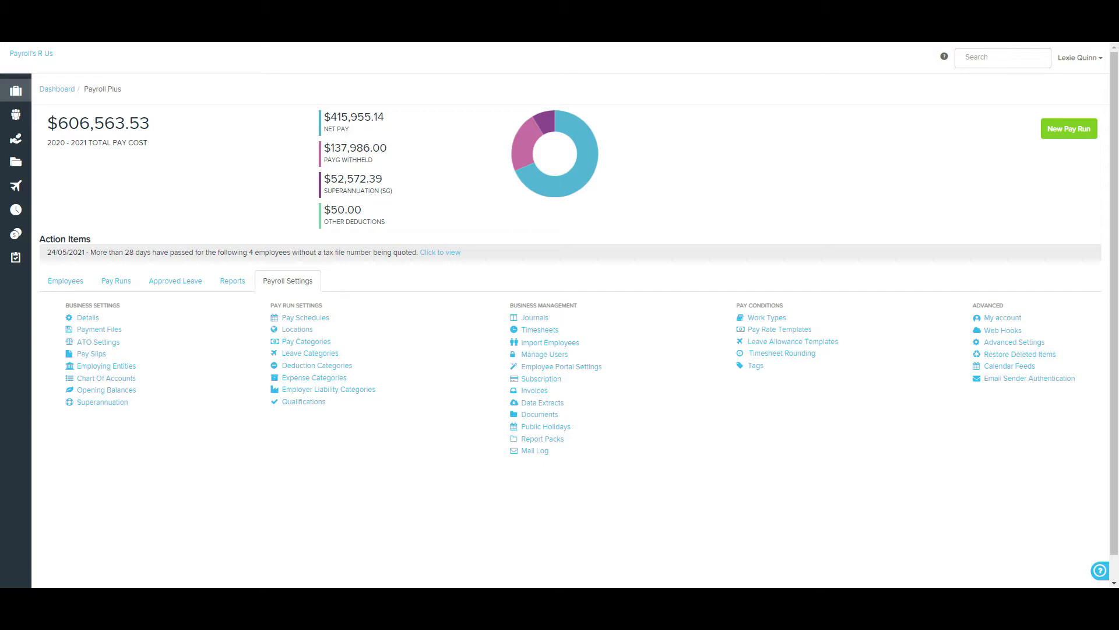
left_click(65, 281)
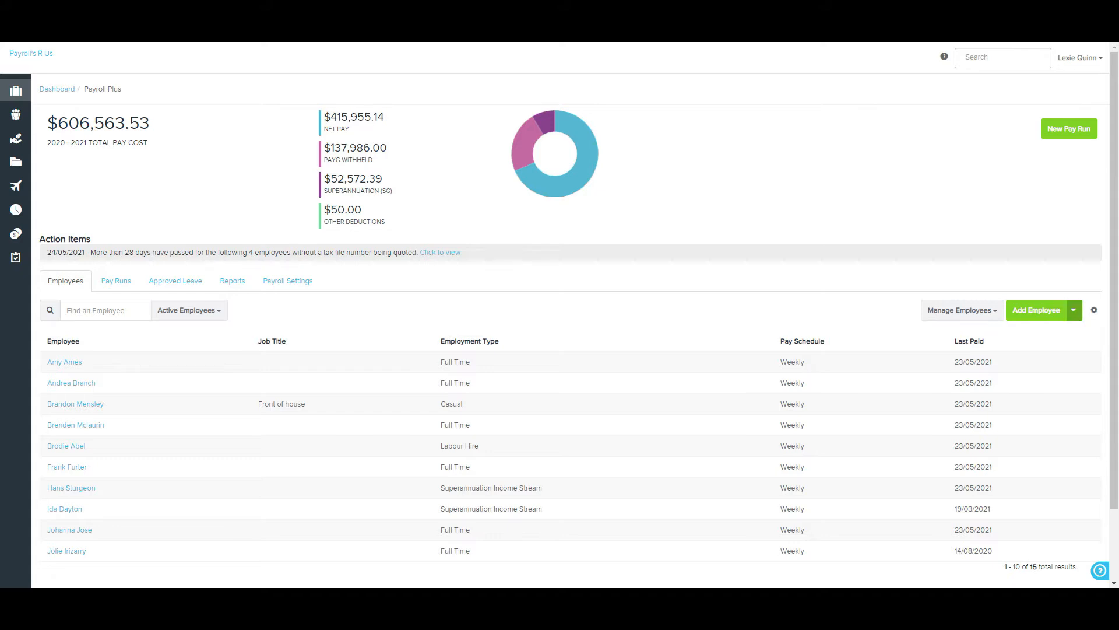
Step: Start a new employee record, fill in the employee's name and date of birth, and set the gender to Female
left_click(1073, 309)
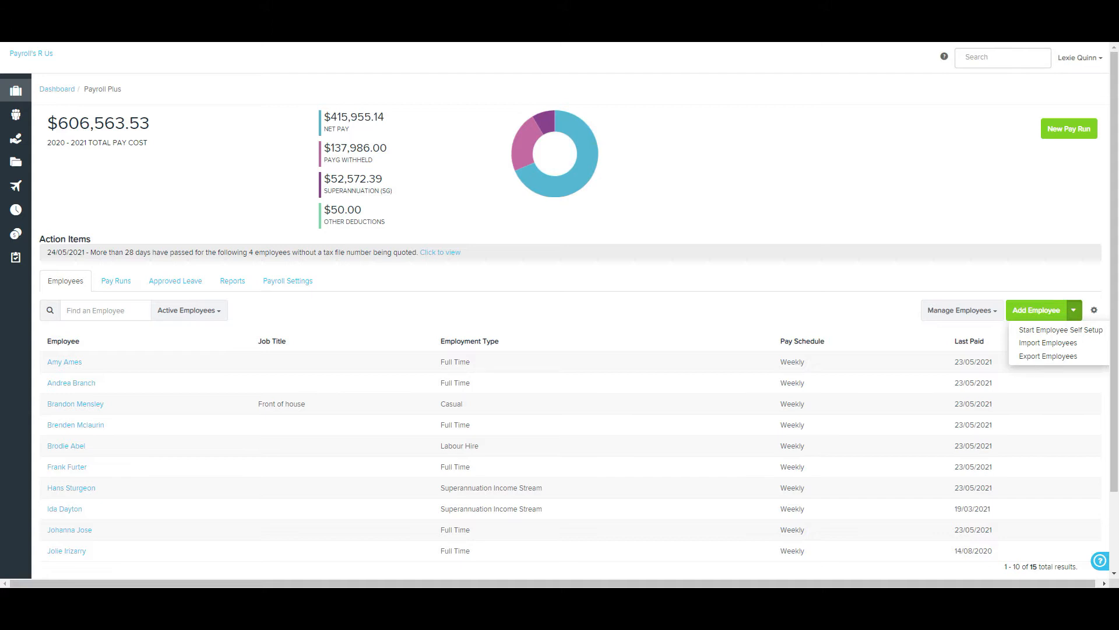
left_click(1036, 310)
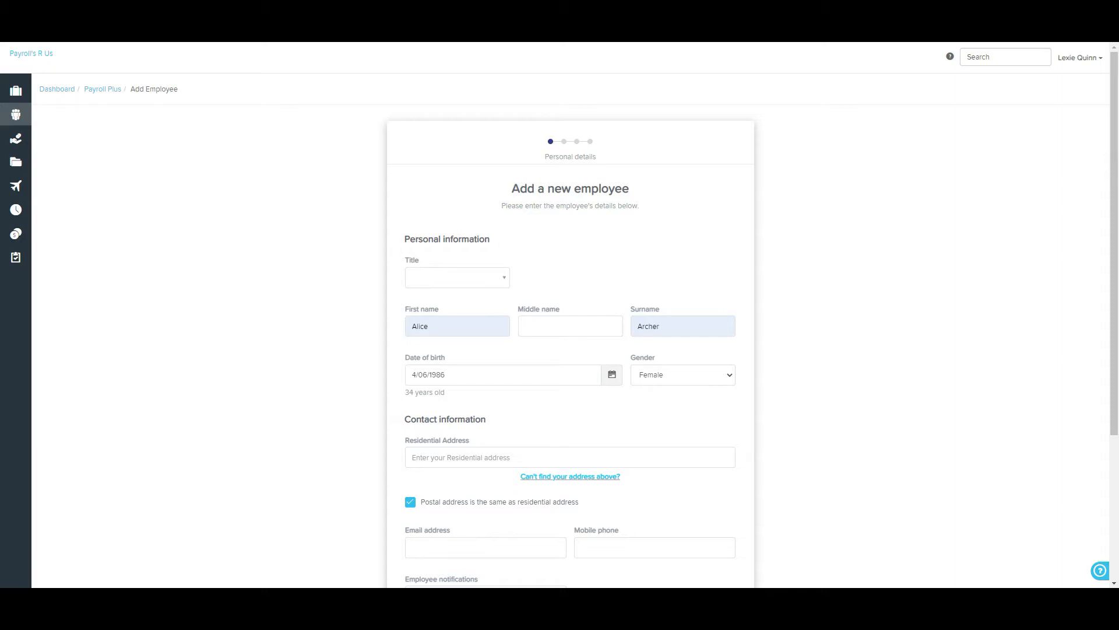
left_click(682, 375)
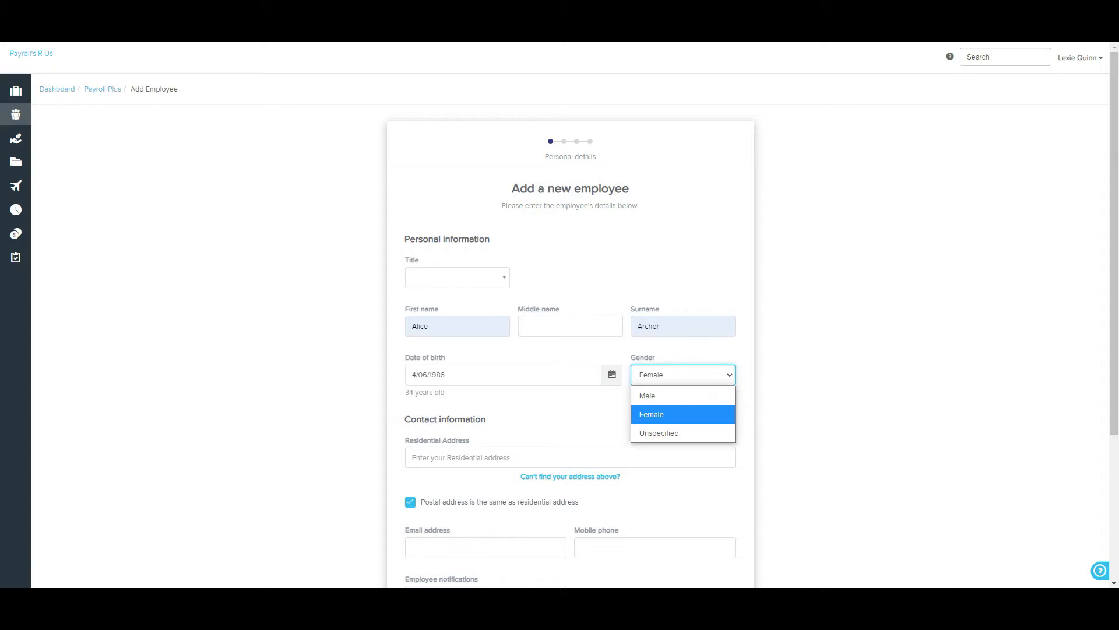
left_click(683, 415)
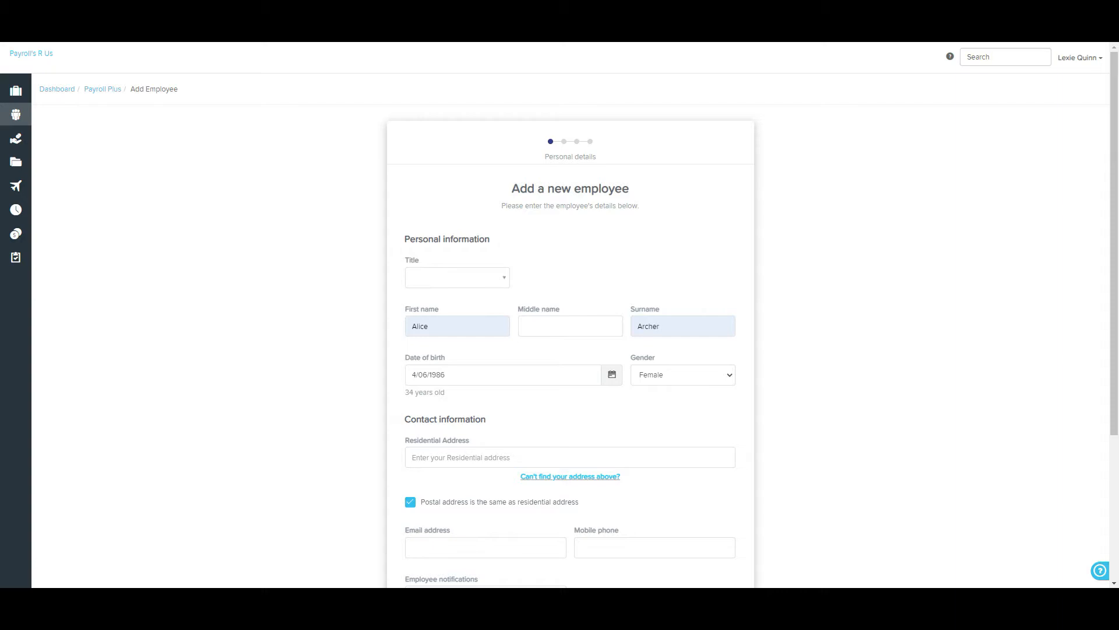
Step: Fill in the employee's residential address from the suggested matches, and keep the postal address the same as the residential address
left_click(571, 458)
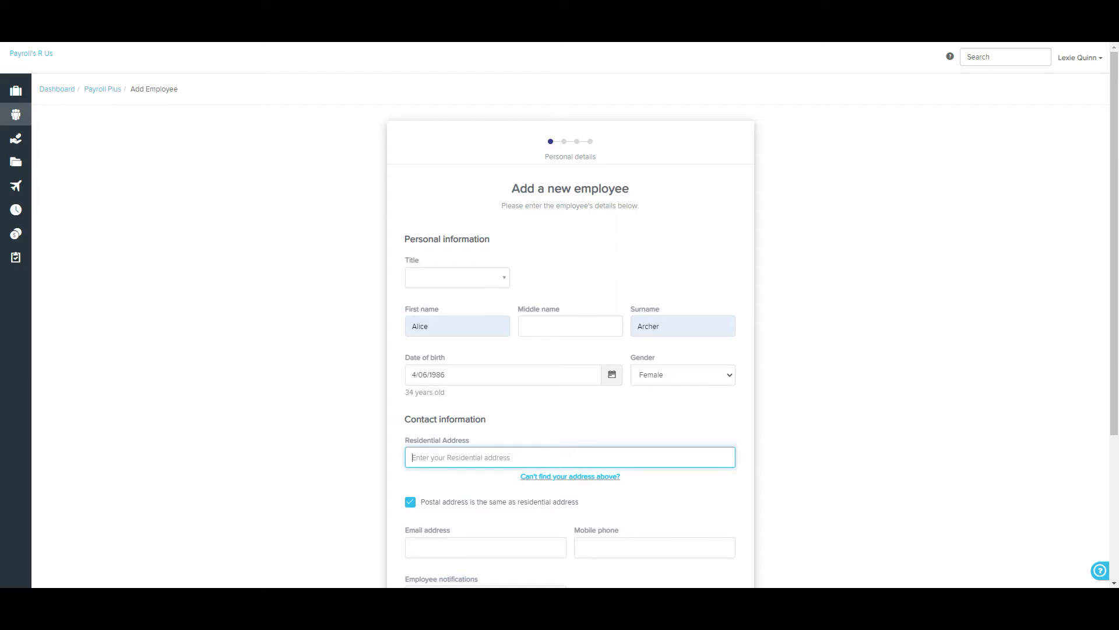
type("343")
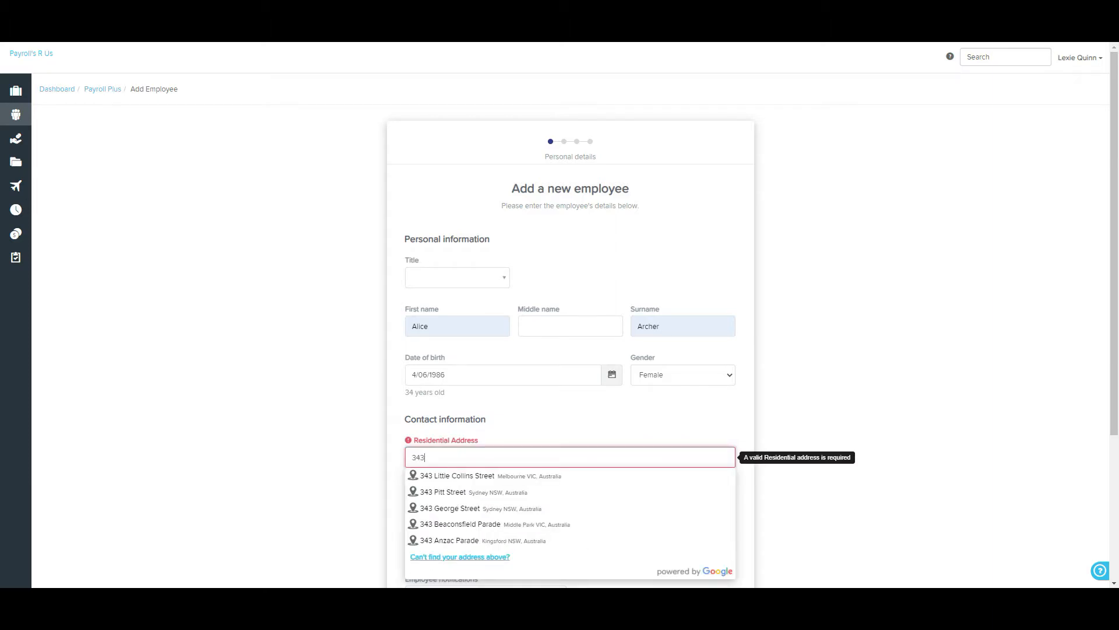
key("Down")
key("Down")
key("Return")
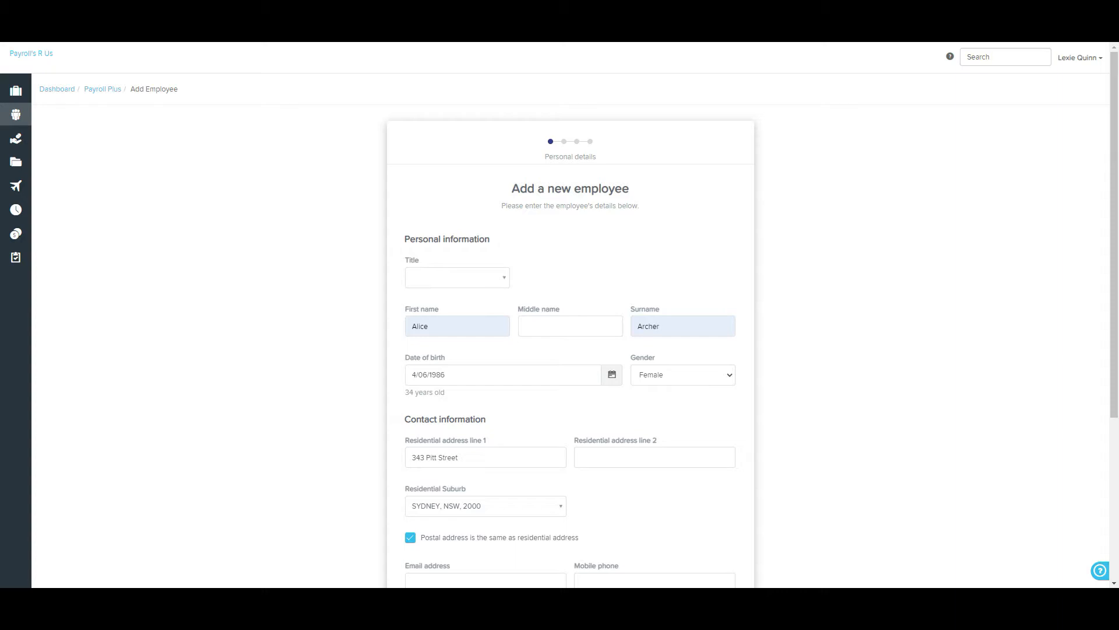
left_click(410, 538)
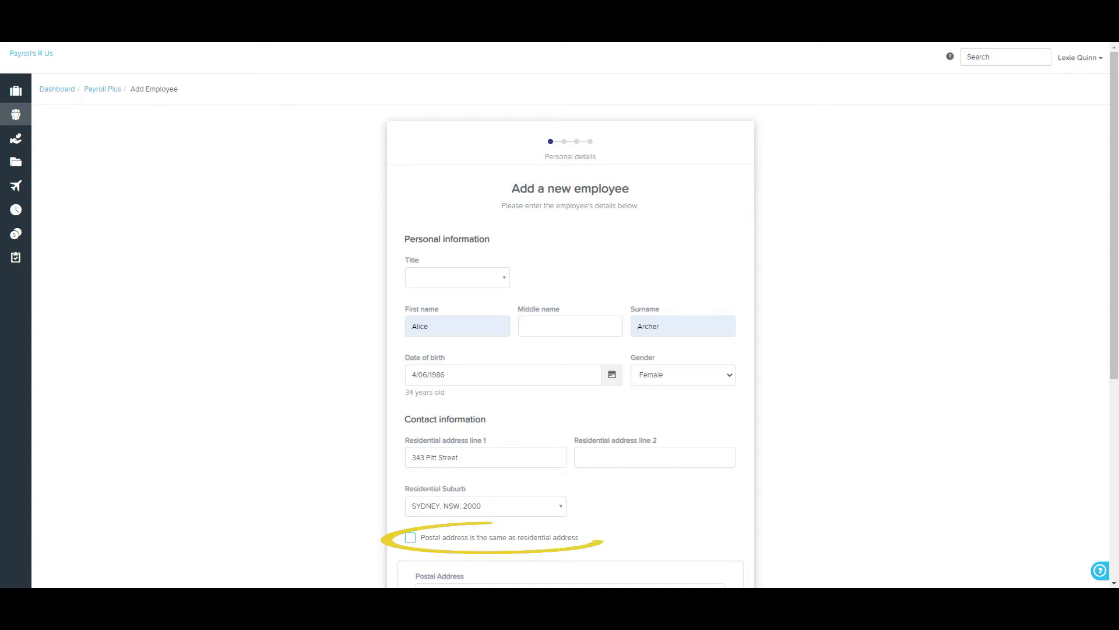
left_click(410, 537)
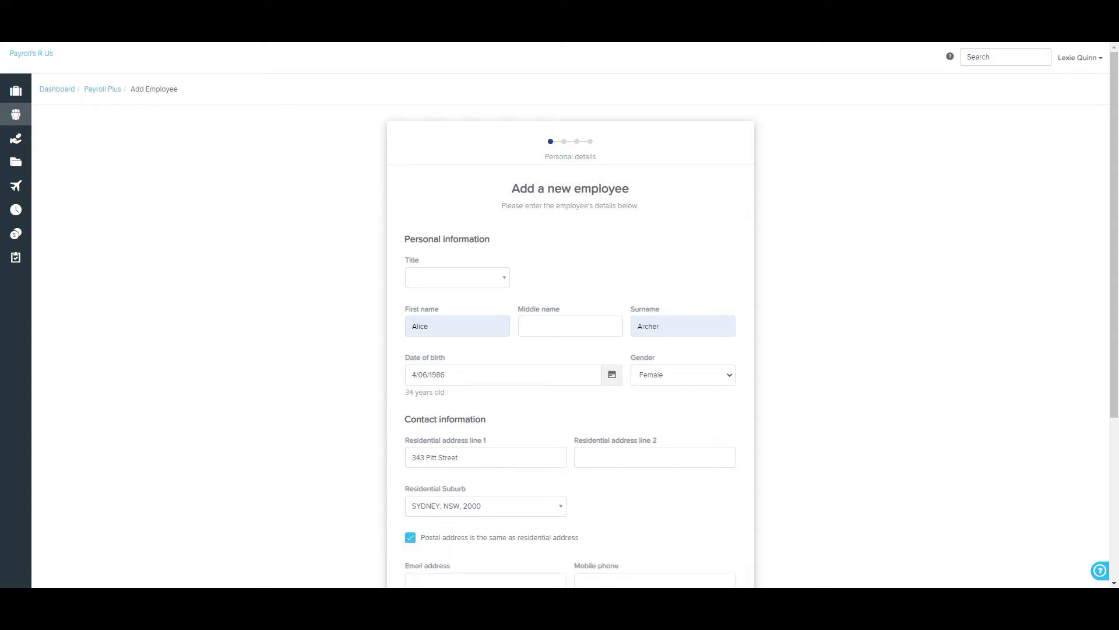
Step: Fill in the employee's email and mobile number, set notifications to Email, turn on self-service, and proceed to the employment details
scroll(570, 349, "down", 4)
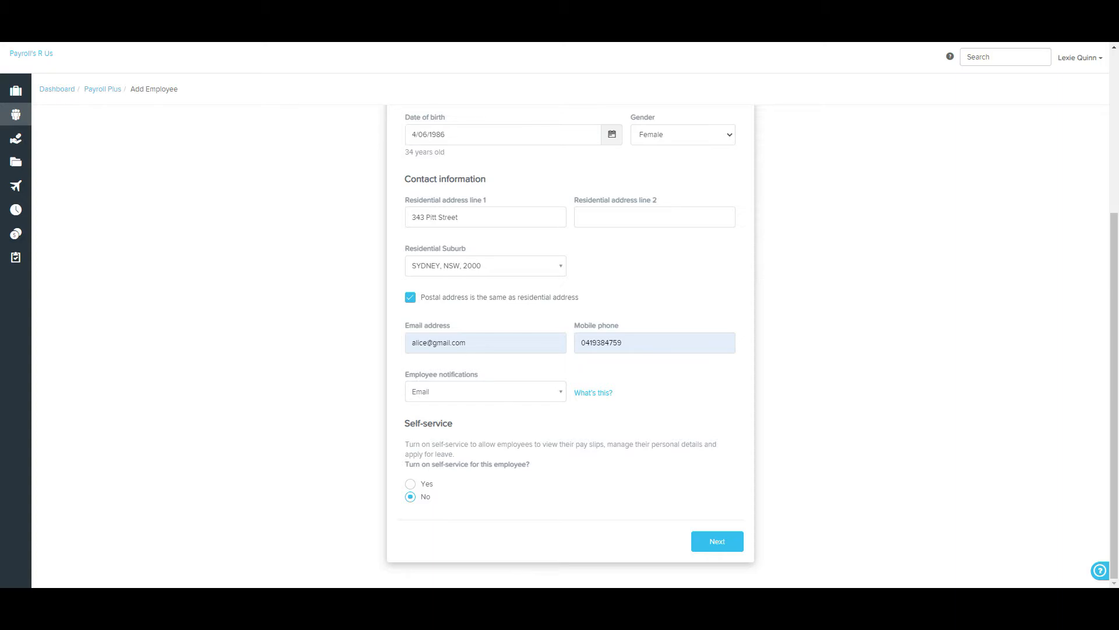
left_click(486, 391)
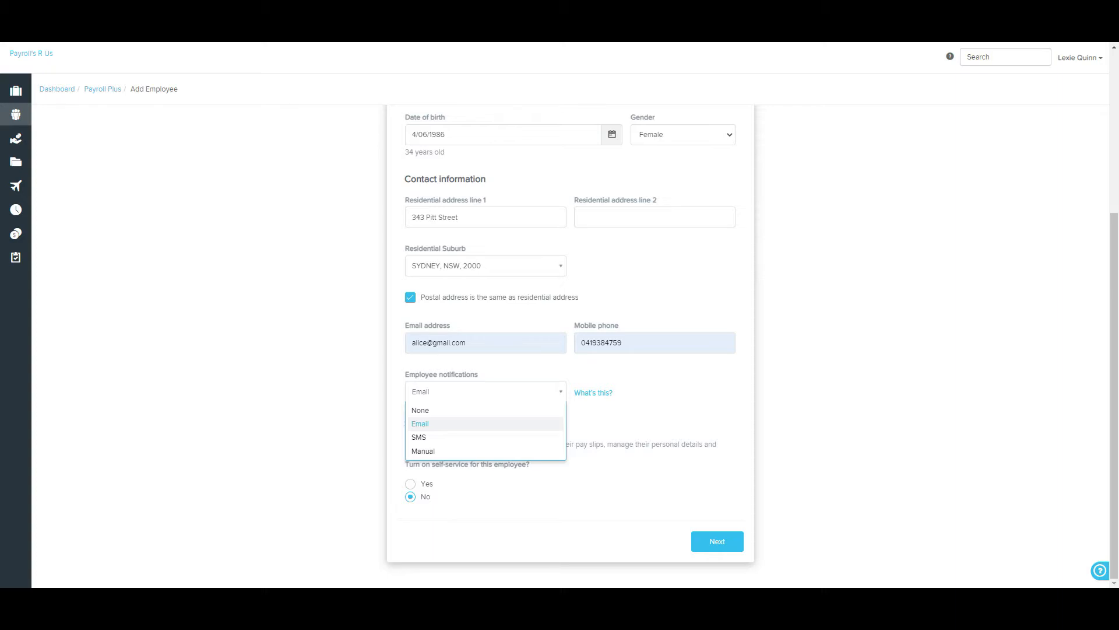
left_click(421, 424)
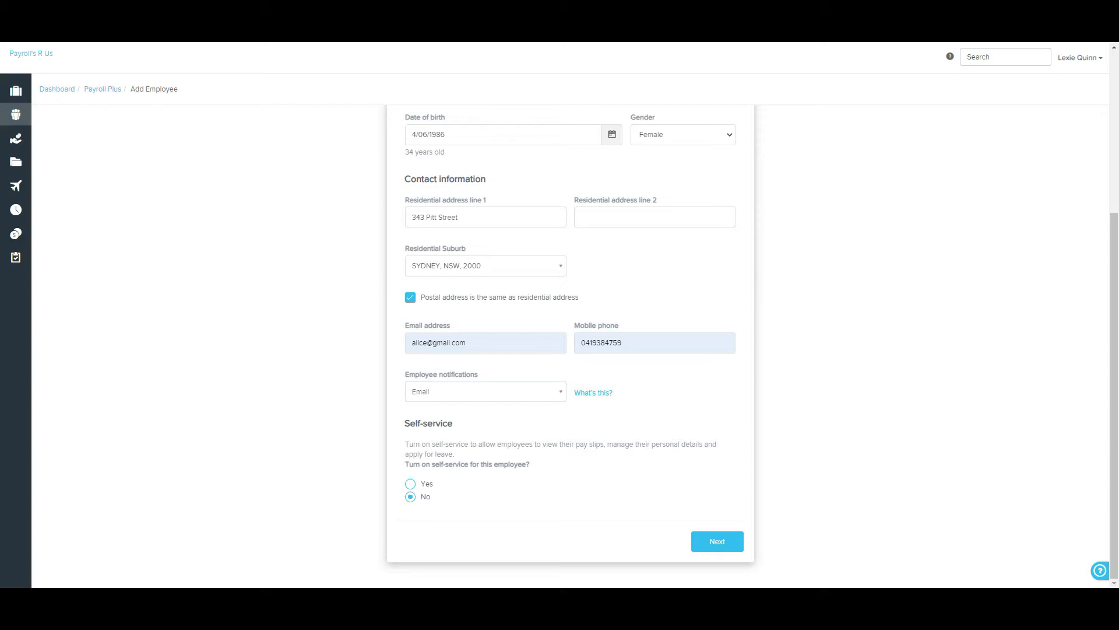
left_click(410, 484)
left_click(717, 541)
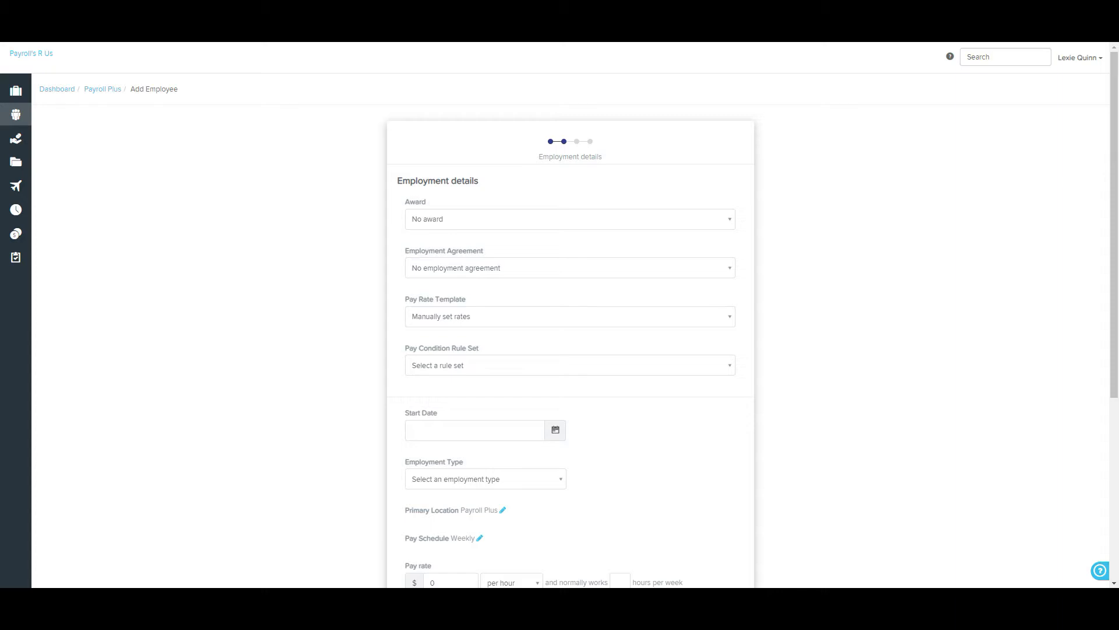
Step: Assign the Hospitality Industry (General) Award 2010 [MA000009] and the Hospitality (Casino) Level 1 - Full Time employment agreement to the employee
left_click(570, 219)
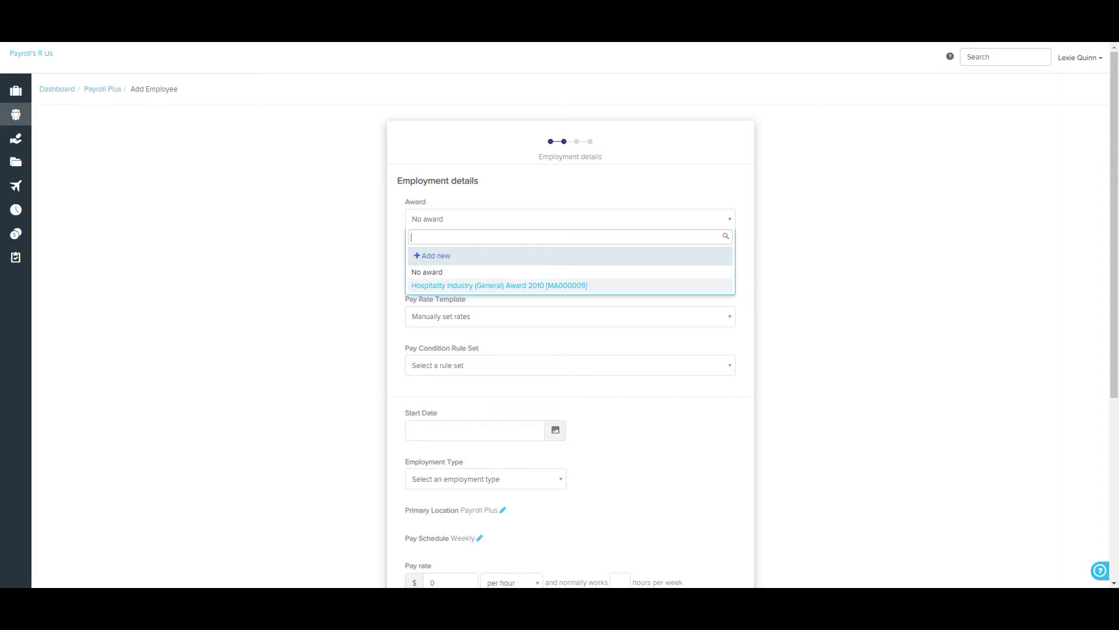
left_click(499, 286)
left_click(570, 268)
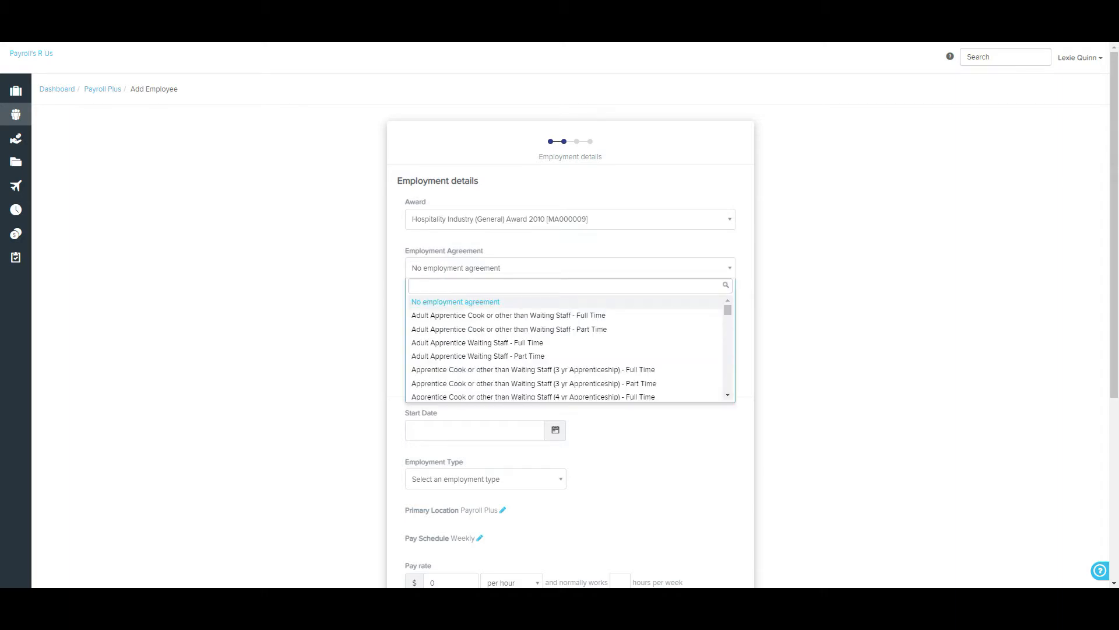
type("casi")
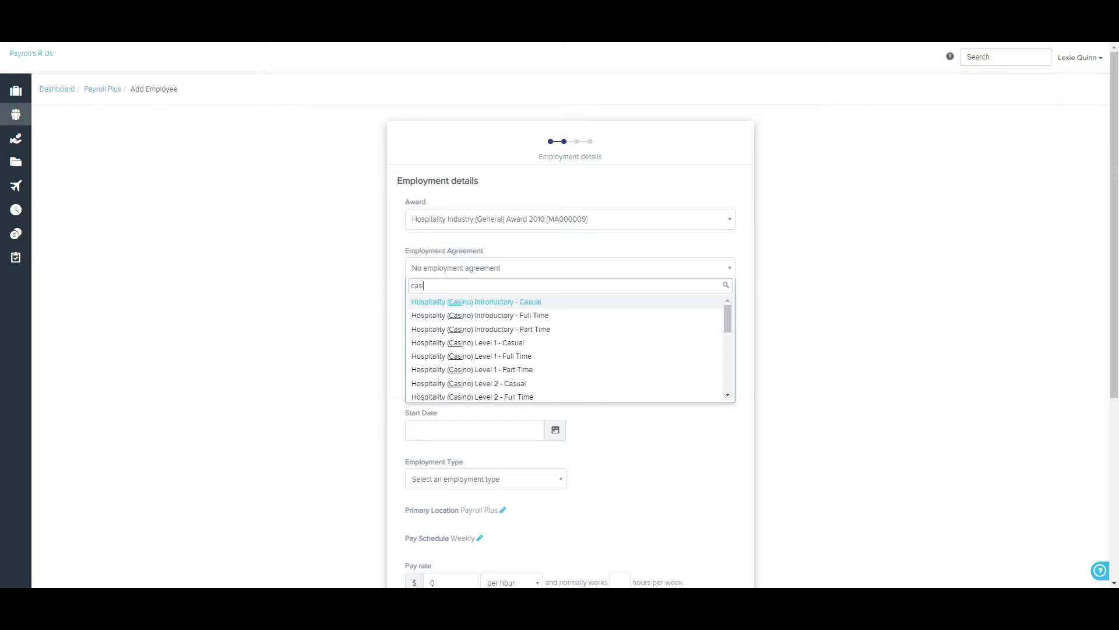
key("Down")
key("Down")
key("Down")
key("Down")
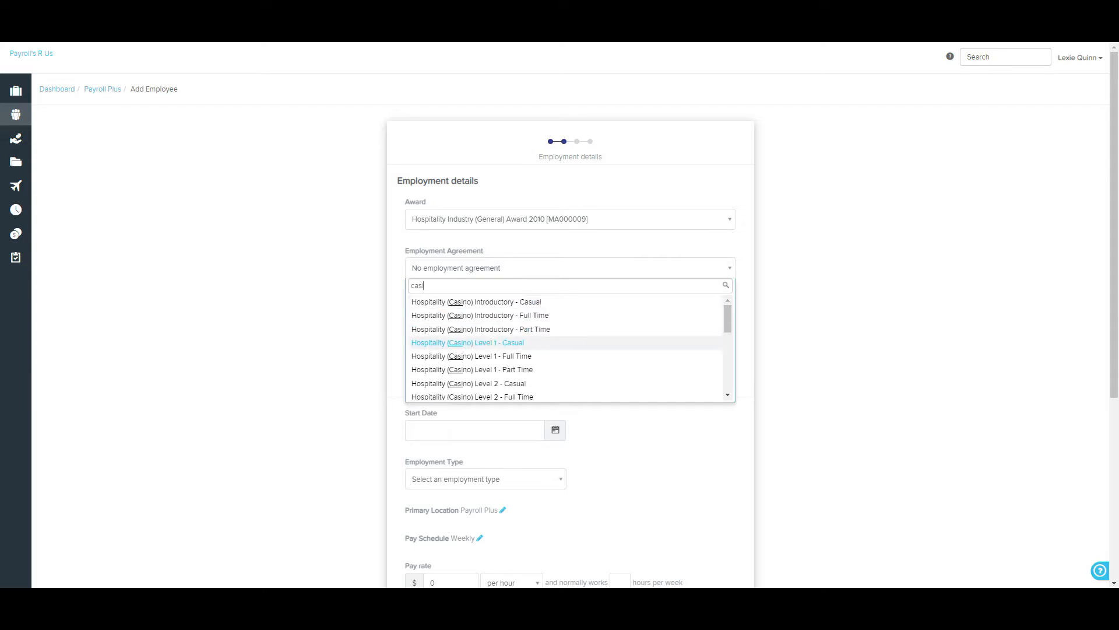
key("Return")
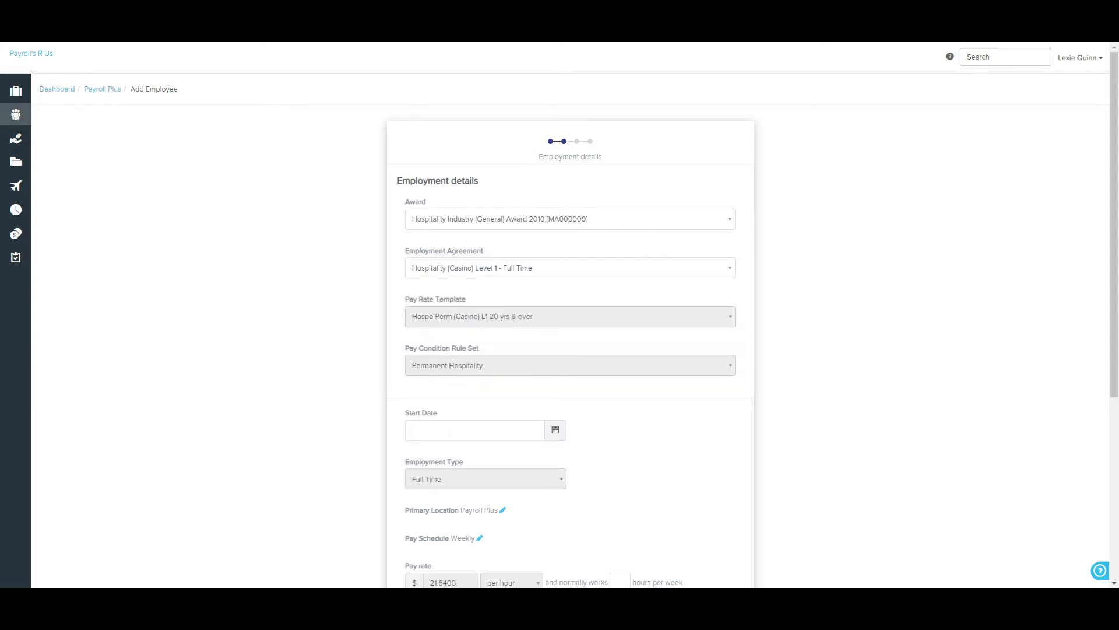
Step: Check the fields the agreement fills in, and reset the employee to No employment agreement and No award
scroll(570, 344, "down", 2)
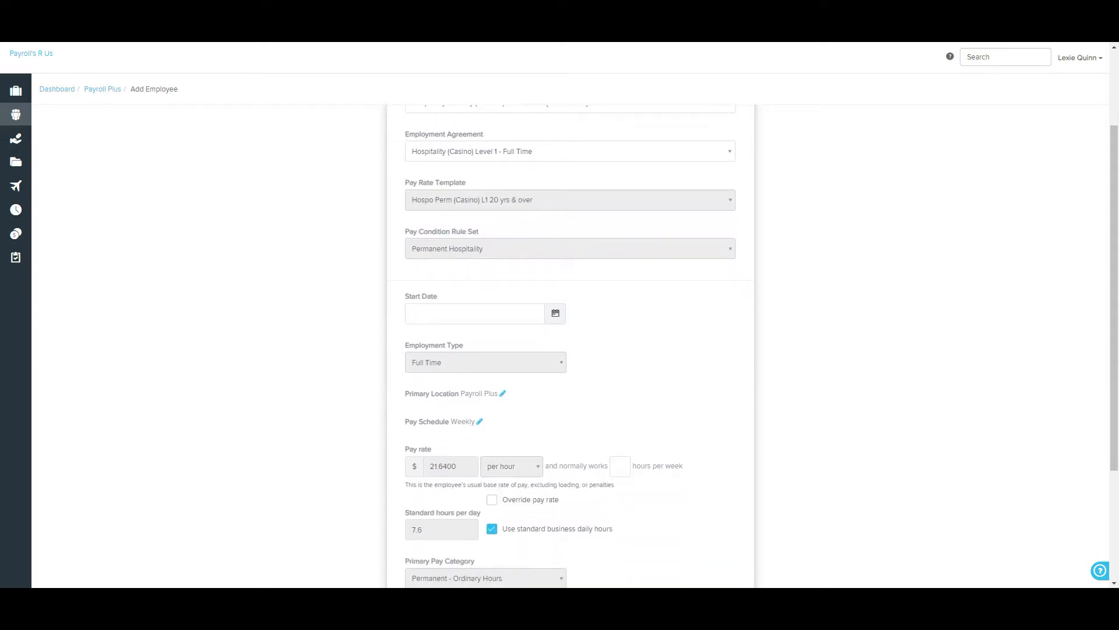
scroll(570, 343, "down", 1)
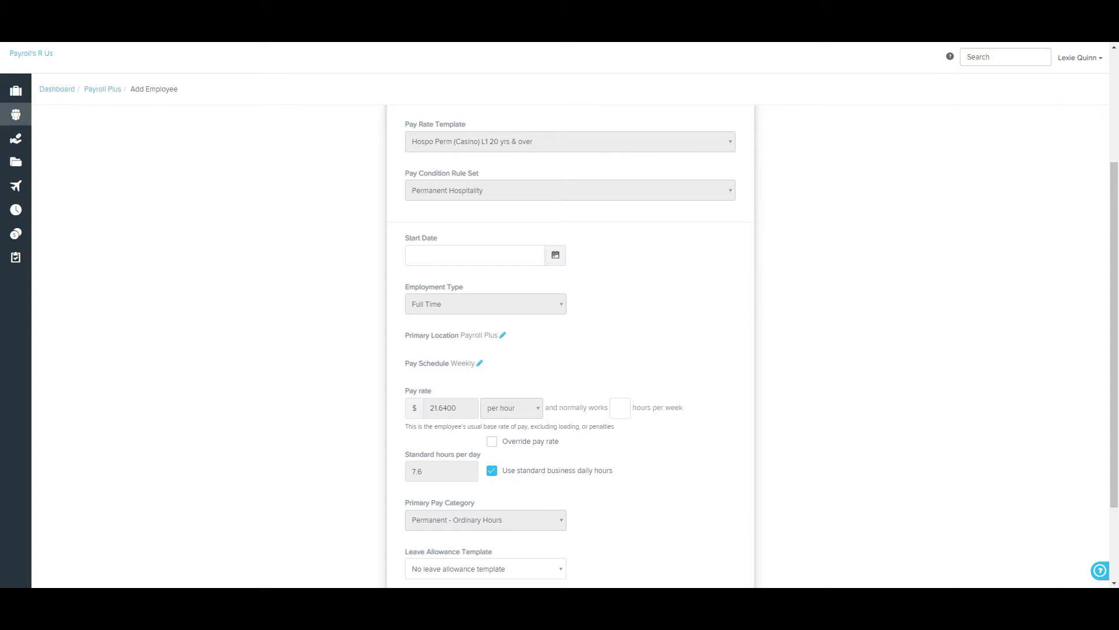
scroll(570, 350, "down", 2)
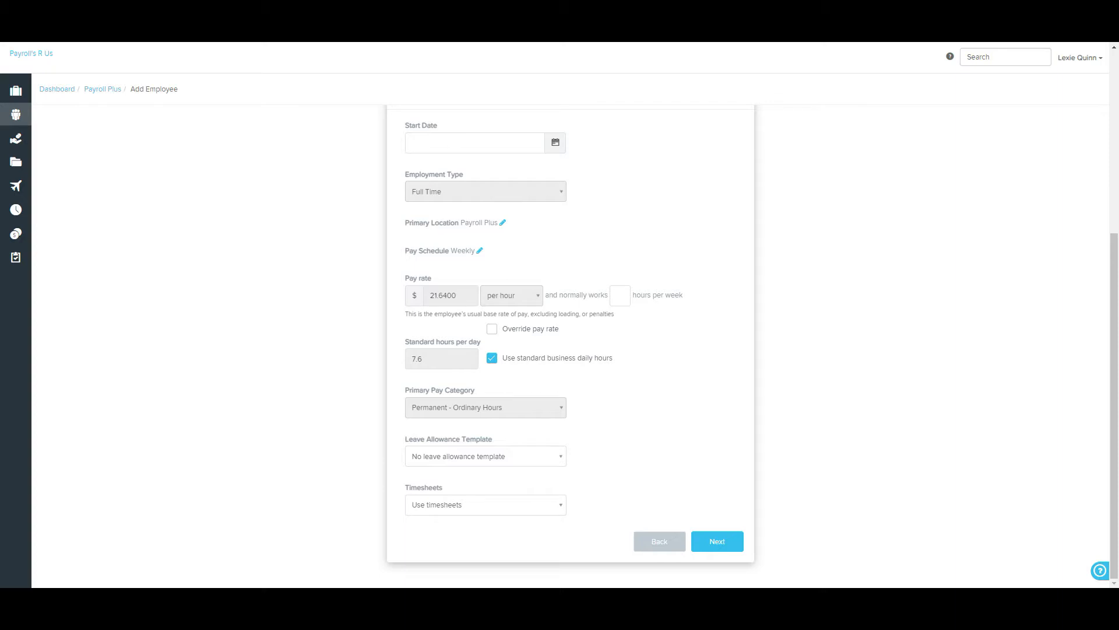
scroll(570, 344, "up", 5)
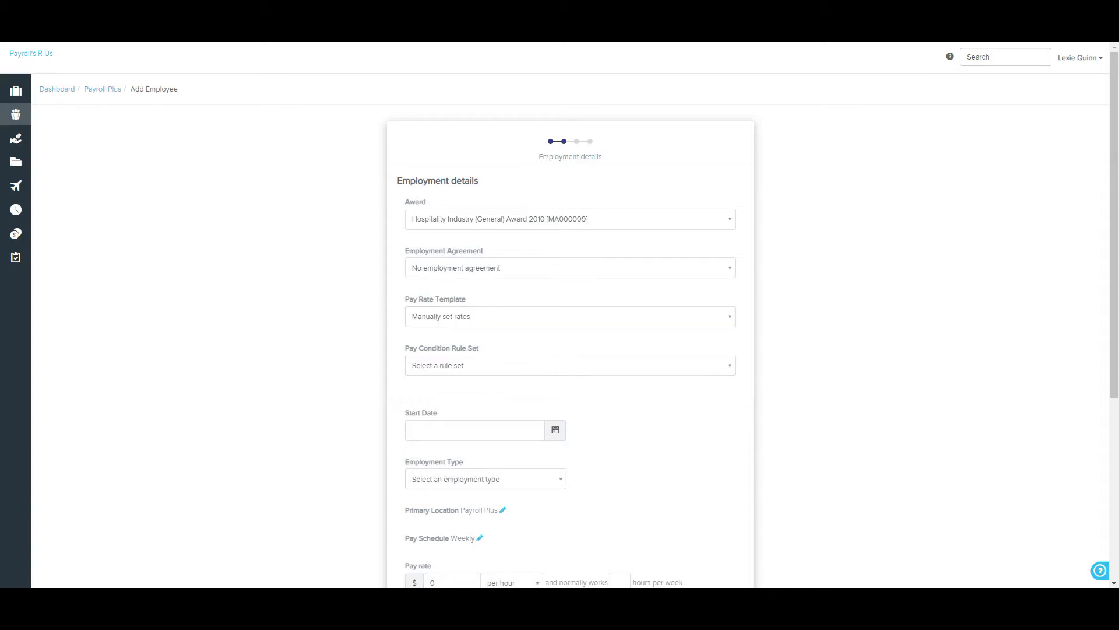
left_click(570, 219)
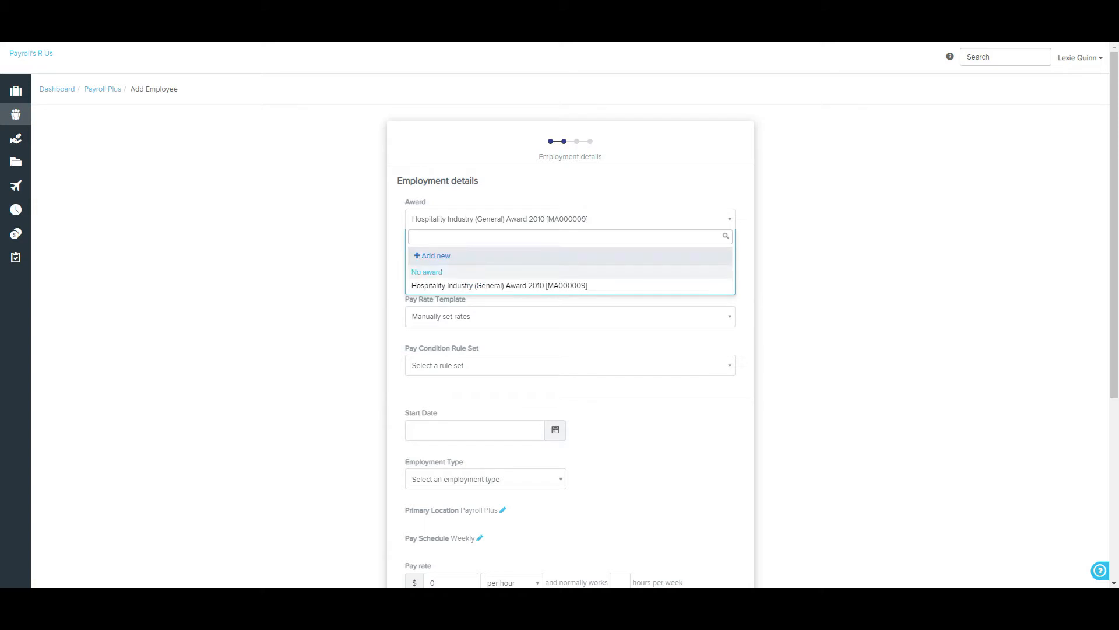
key("Return")
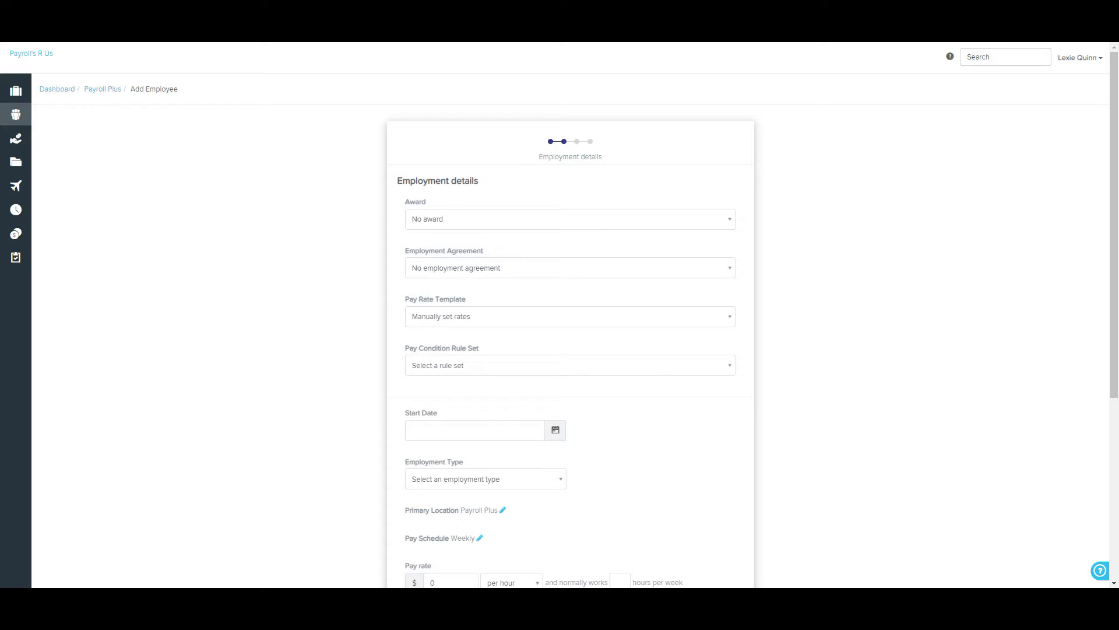
Step: Check the available pay condition rule sets without choosing one, and set the employee's start date to 24/05/2021
left_click(570, 365)
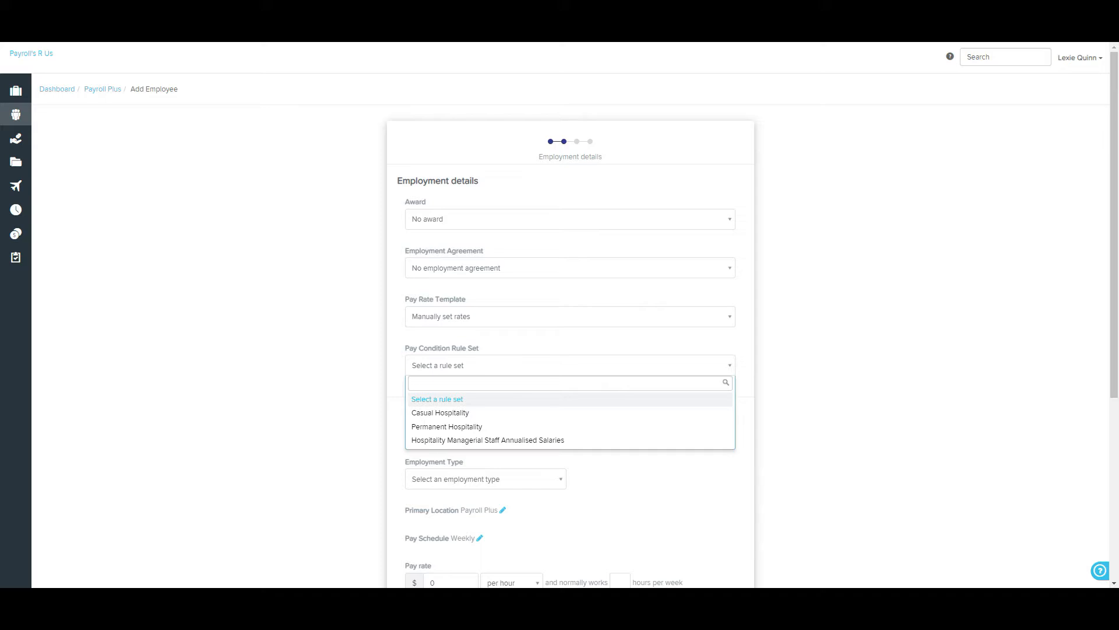
key("Escape")
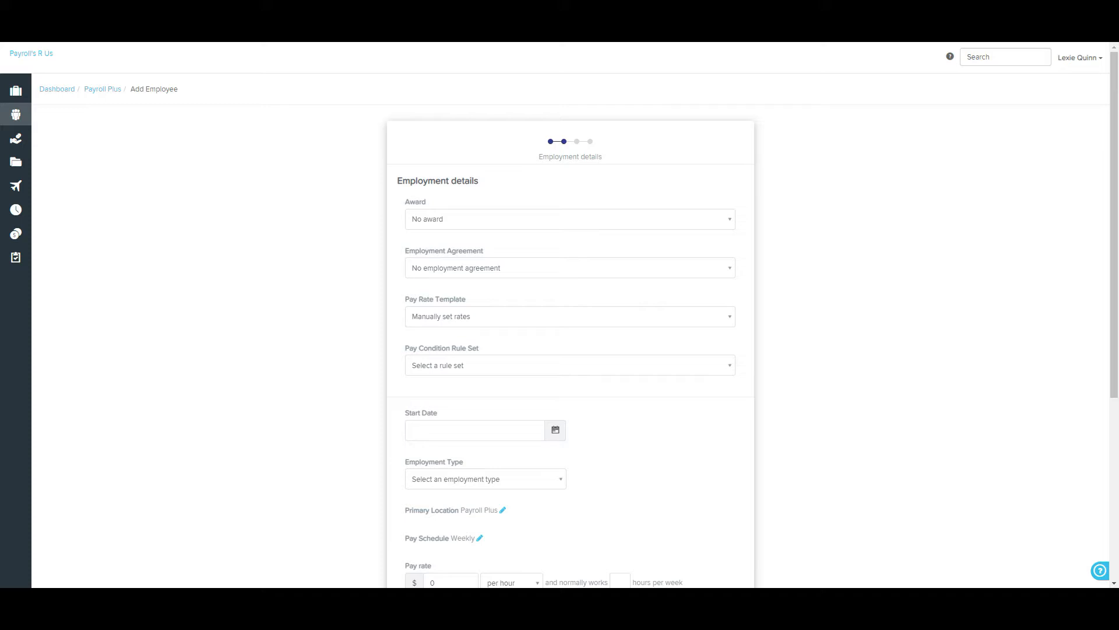
left_click(475, 430)
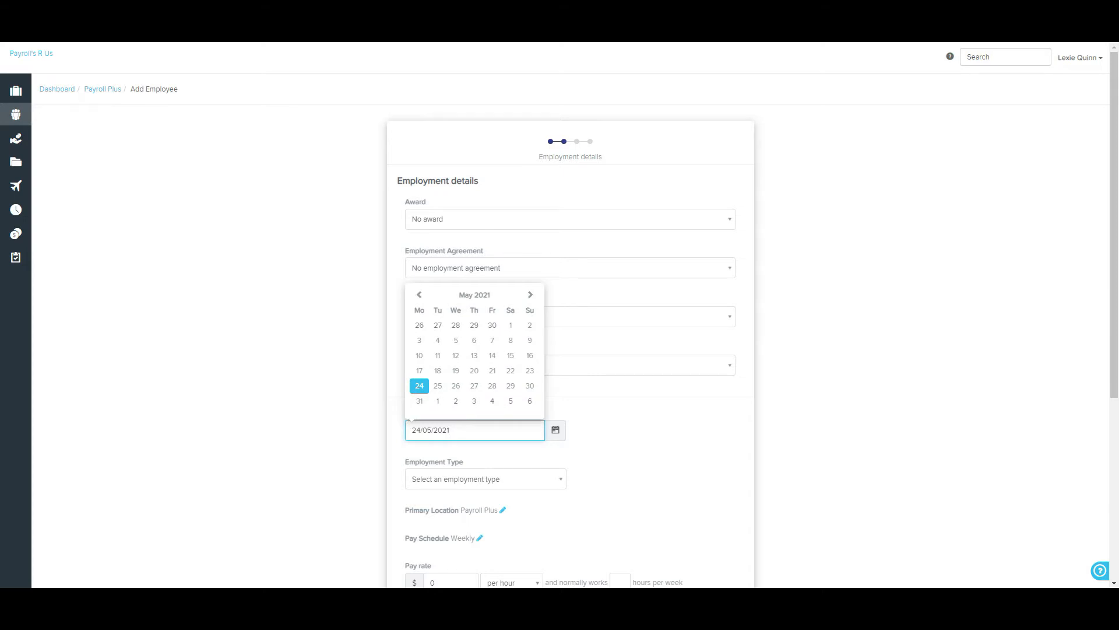
left_click(419, 385)
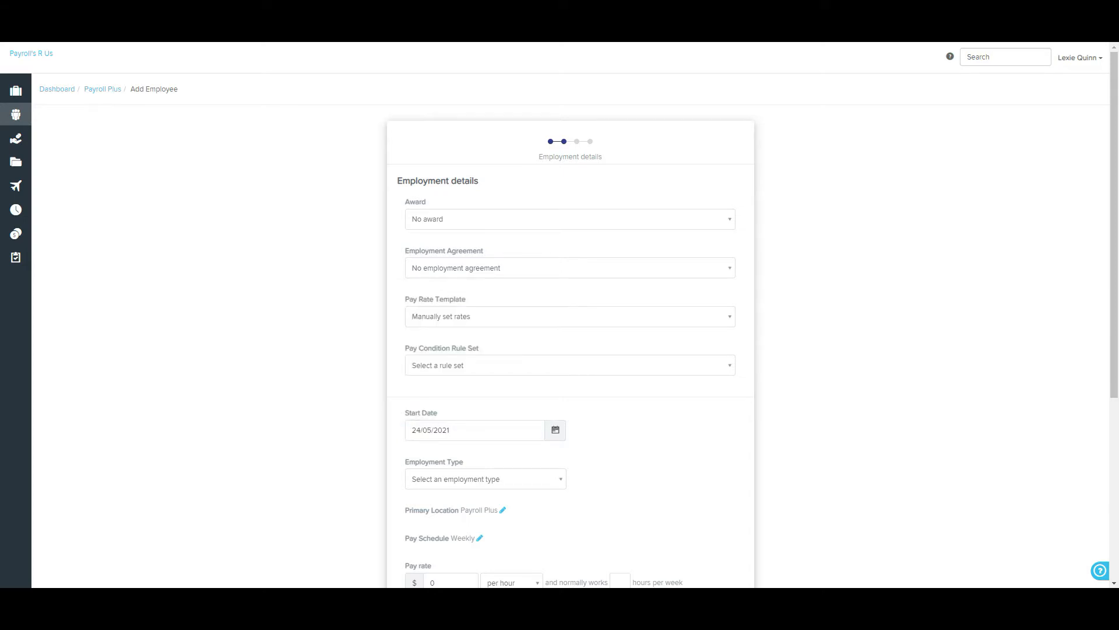
Step: Set the employment type to Full Time, and keep Payroll Plus as the primary location and Weekly as the pay schedule
left_click(485, 478)
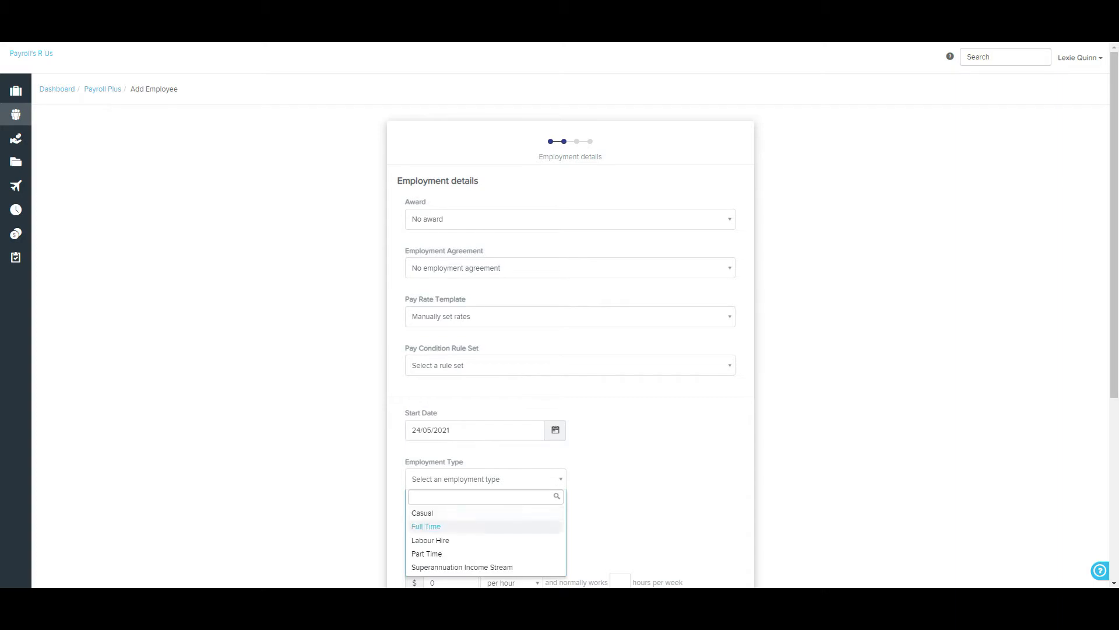
key("Return")
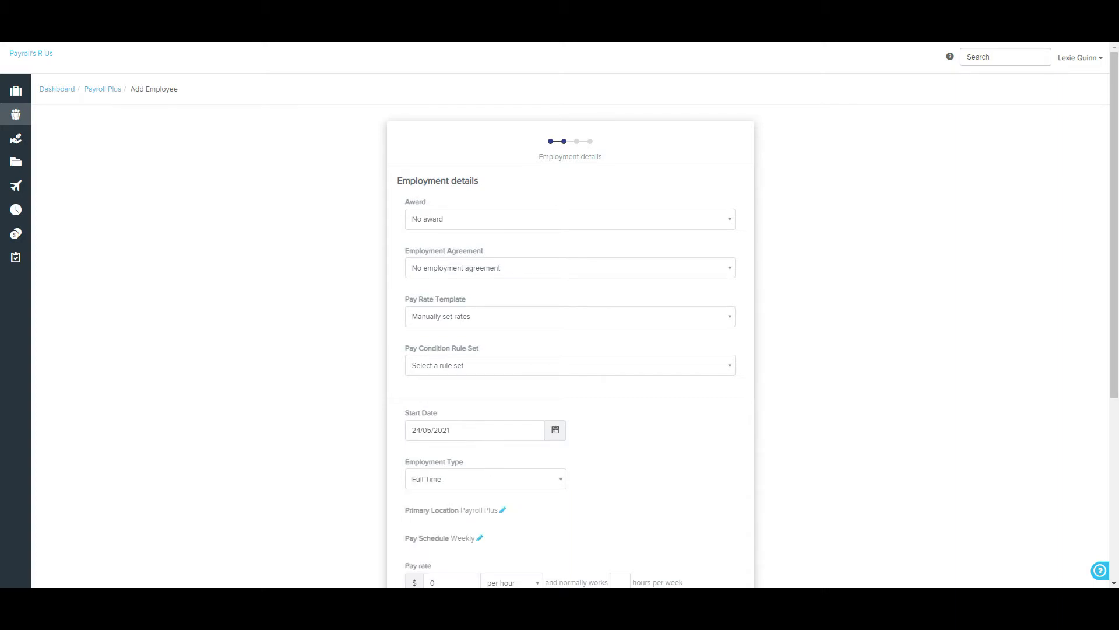
scroll(570, 350, "down", 5)
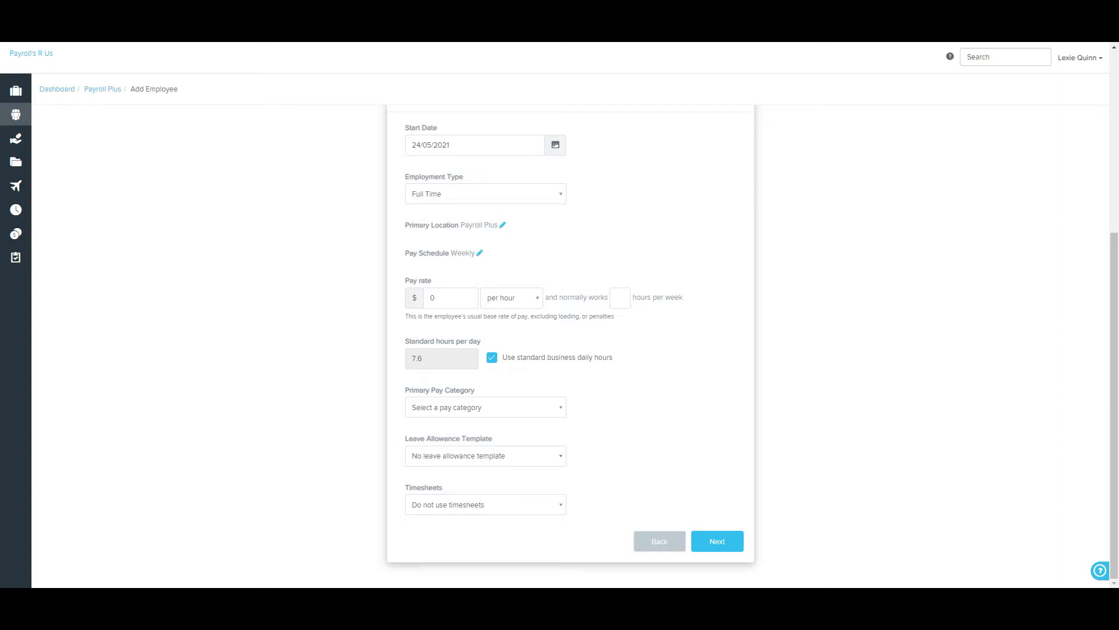
left_click(502, 225)
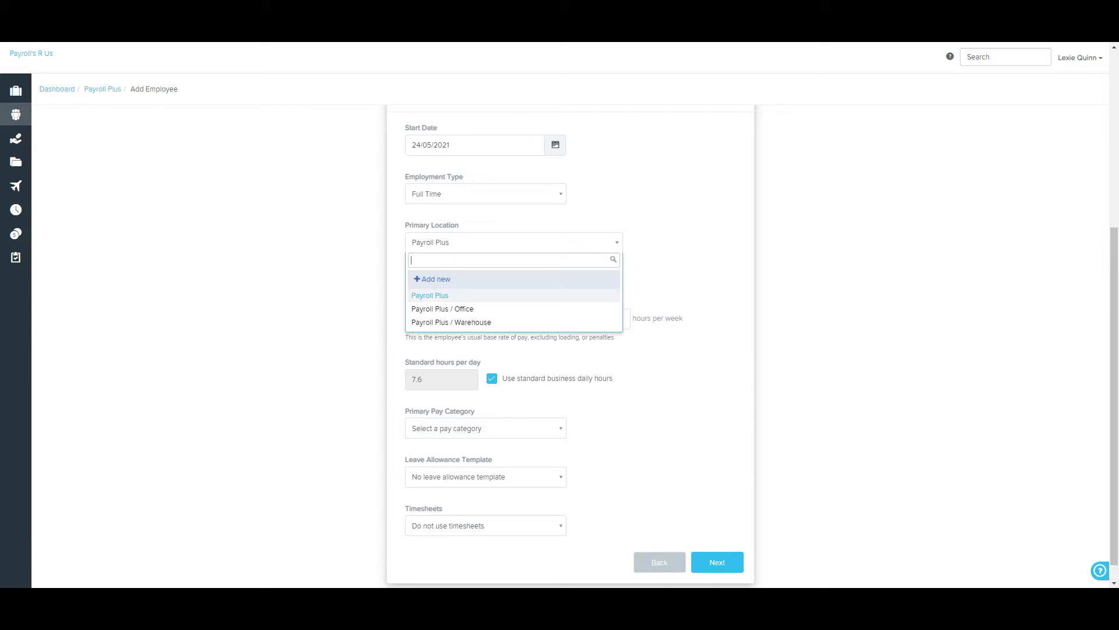
key("Escape")
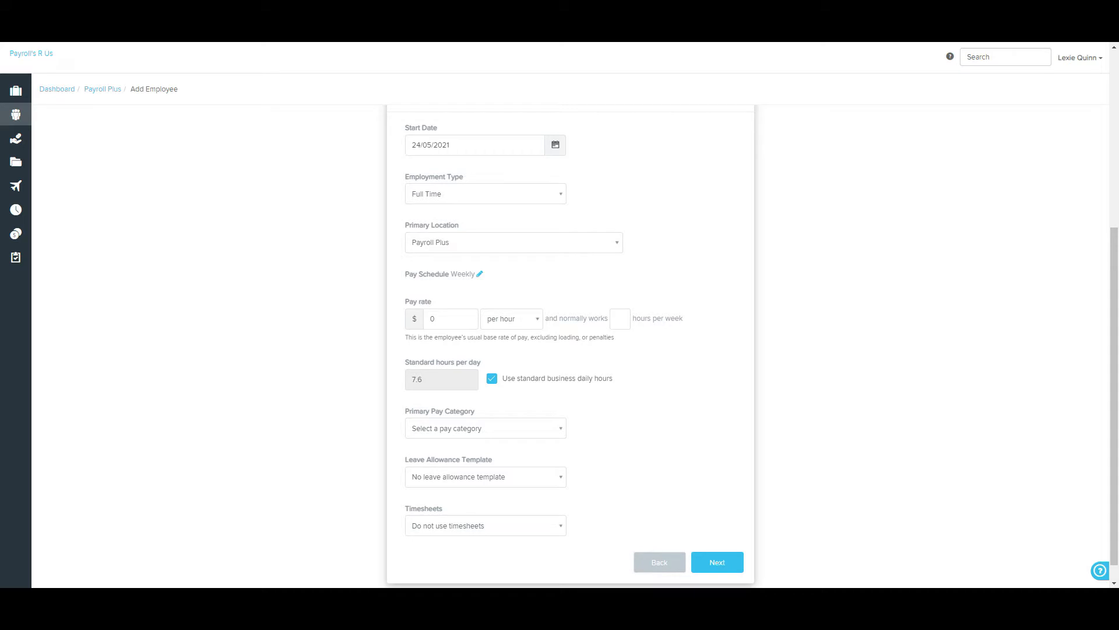
left_click(480, 274)
left_click(485, 291)
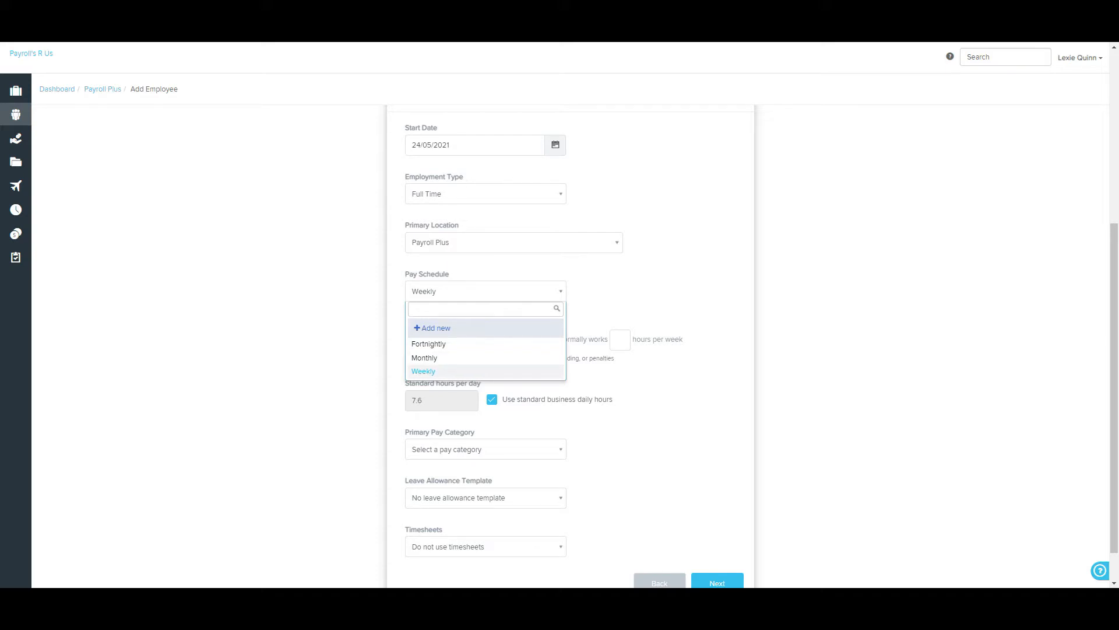
key("Escape")
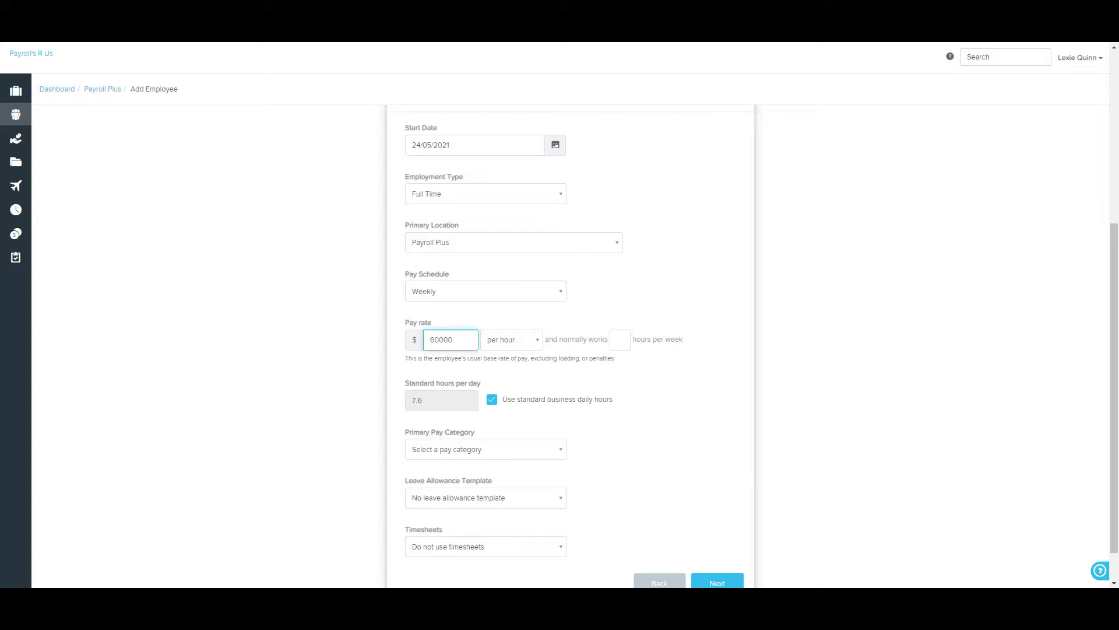
Step: Set the employee's pay rate to $60000 per annum based on a standard 38 hour week
left_click(512, 340)
left_click(505, 372)
left_click(623, 340)
type("38")
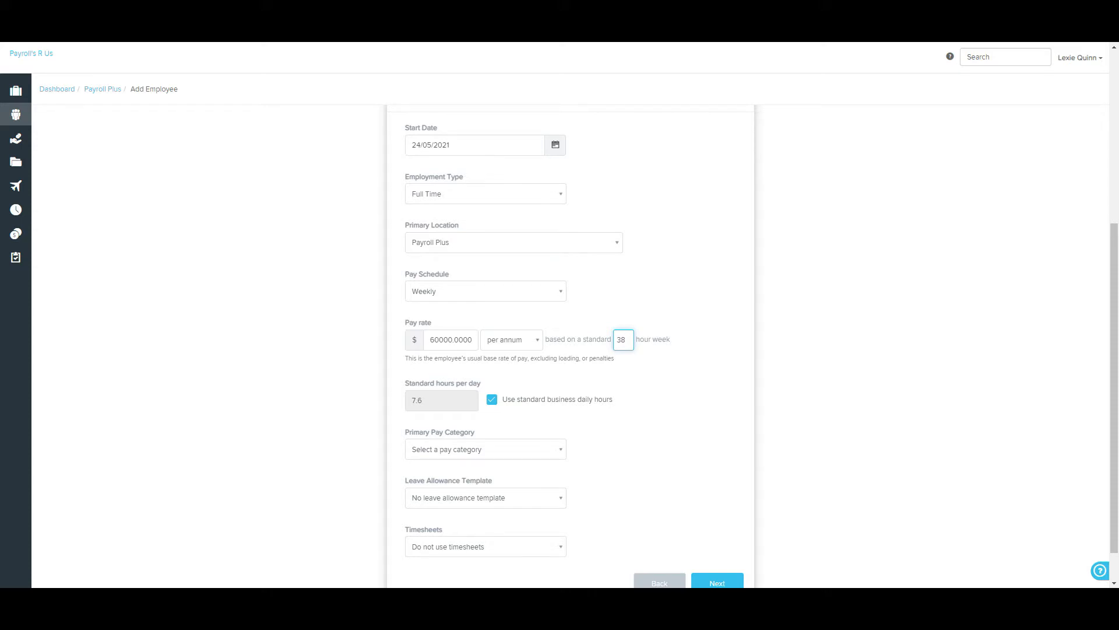
key("Tab")
Step: Try overriding the standard hours per day with 8, and restore the standard business daily hours
left_click(492, 400)
double_click(417, 400)
type("8")
key("Tab")
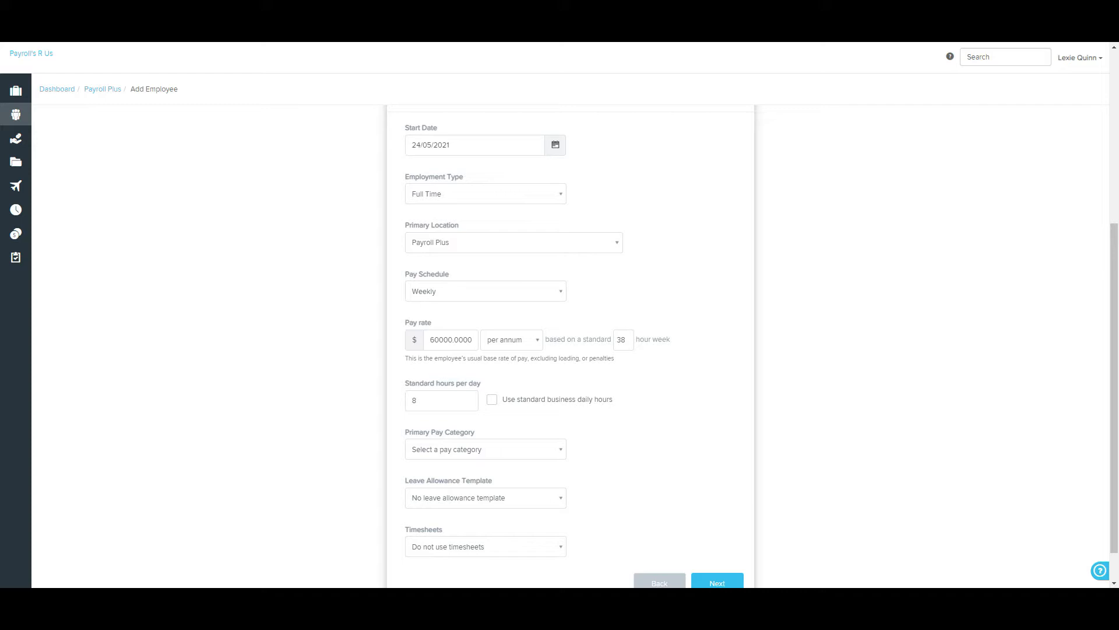
left_click(492, 399)
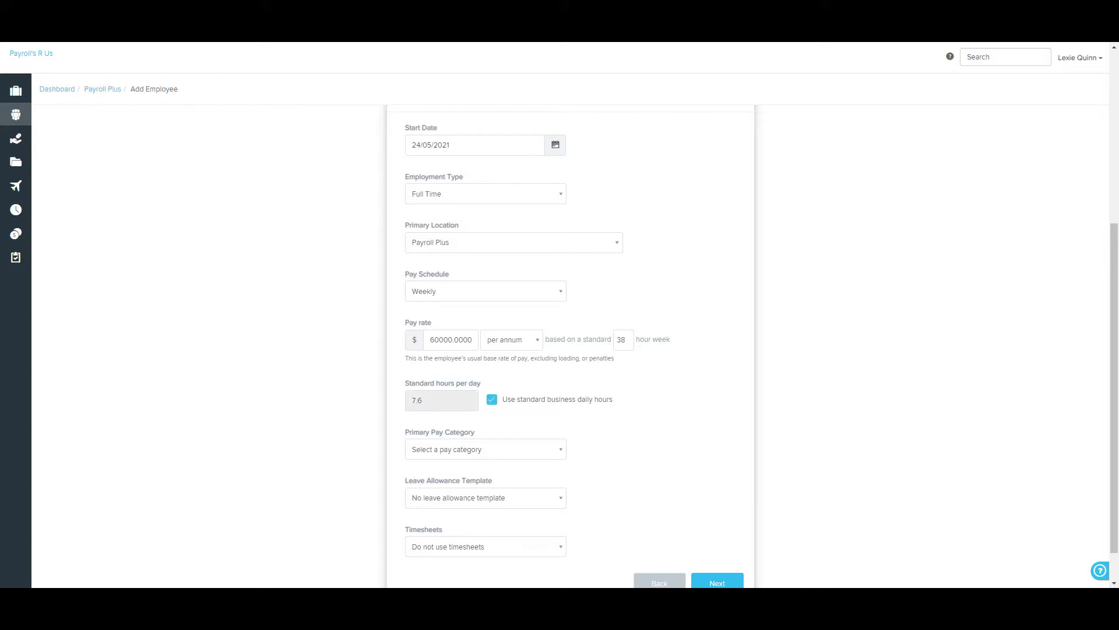
Step: Set the employee's primary pay category to Salary
scroll(492, 399, "down", 1)
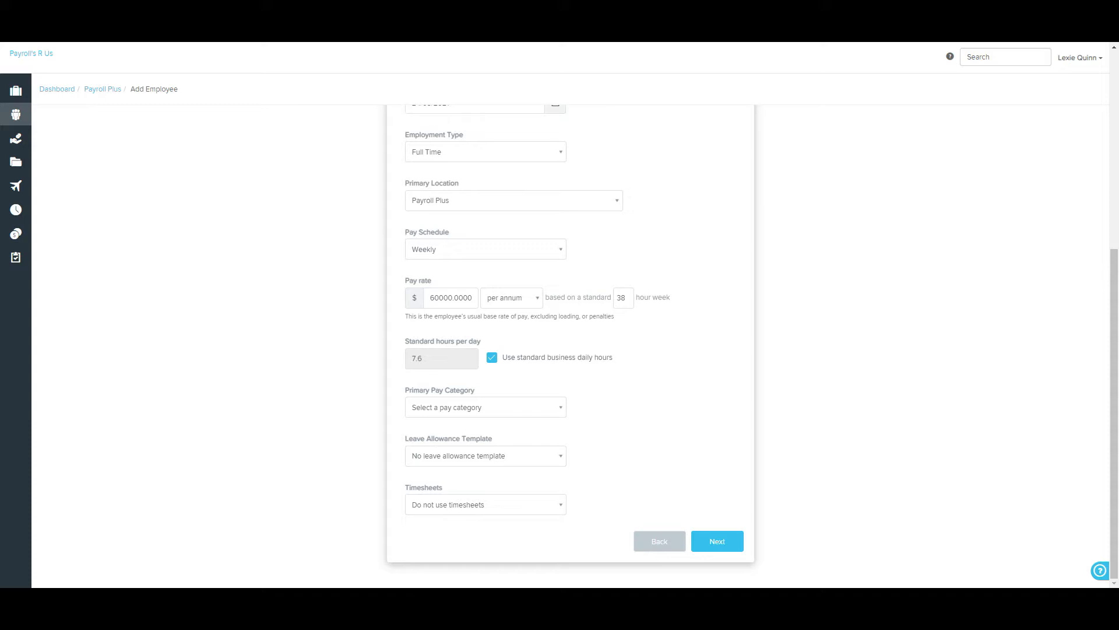
left_click(485, 408)
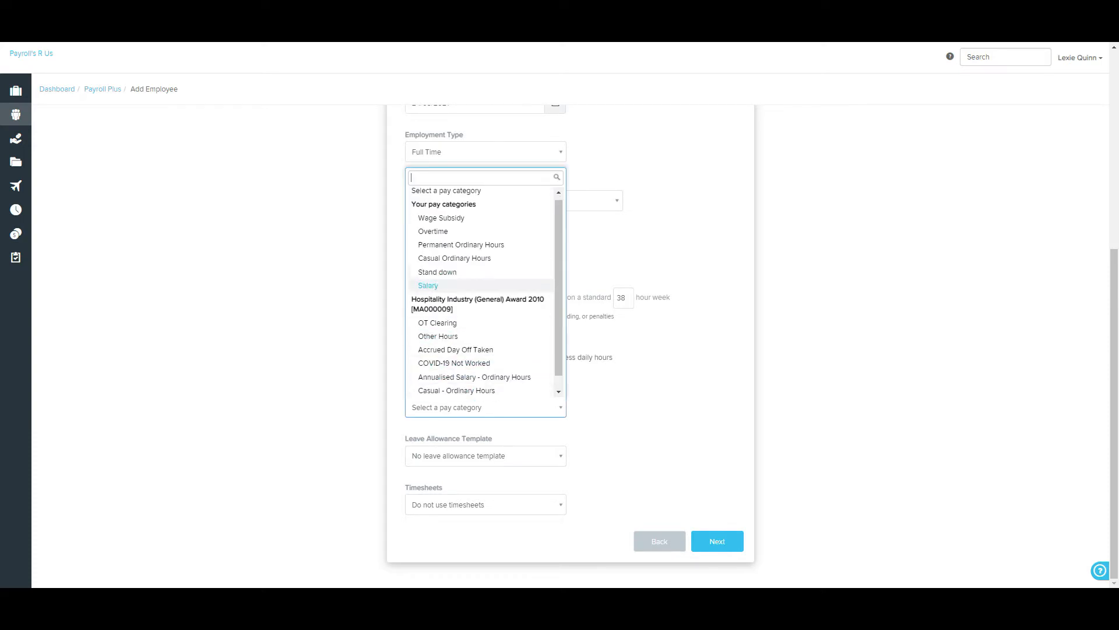
left_click(427, 286)
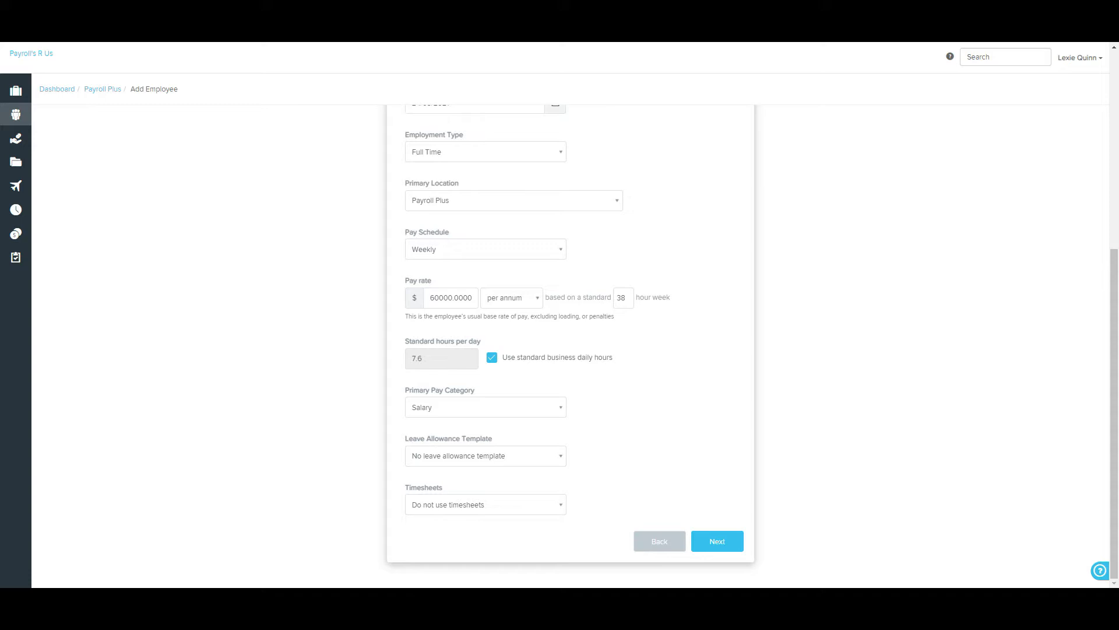
Step: Try Permanent Ordinary Hours as the primary pay category and switch it back to Salary
left_click(486, 408)
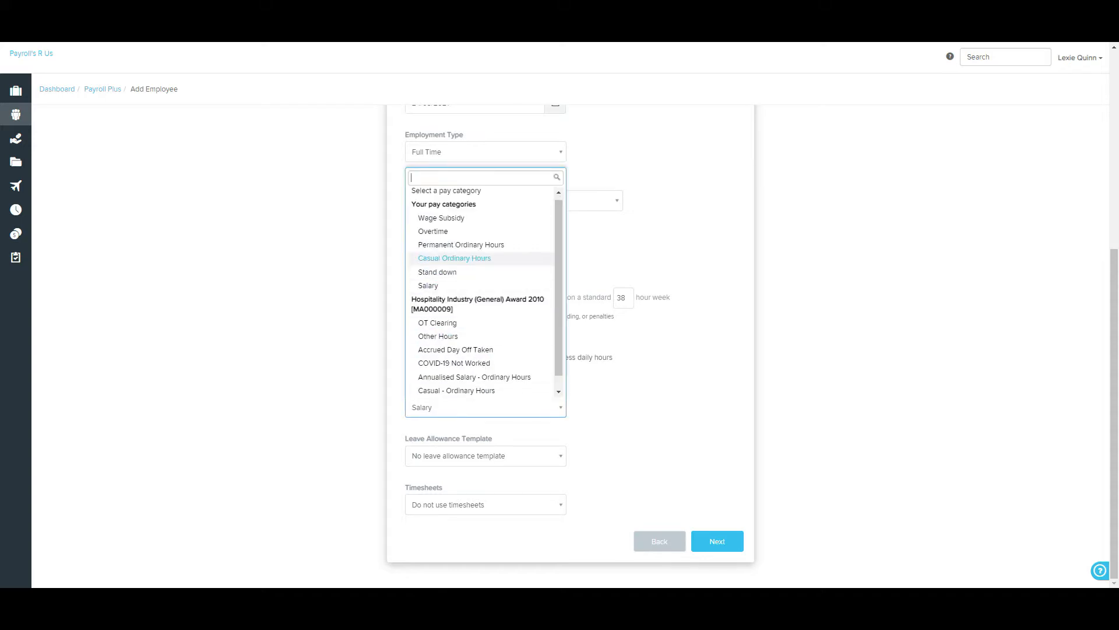
left_click(461, 245)
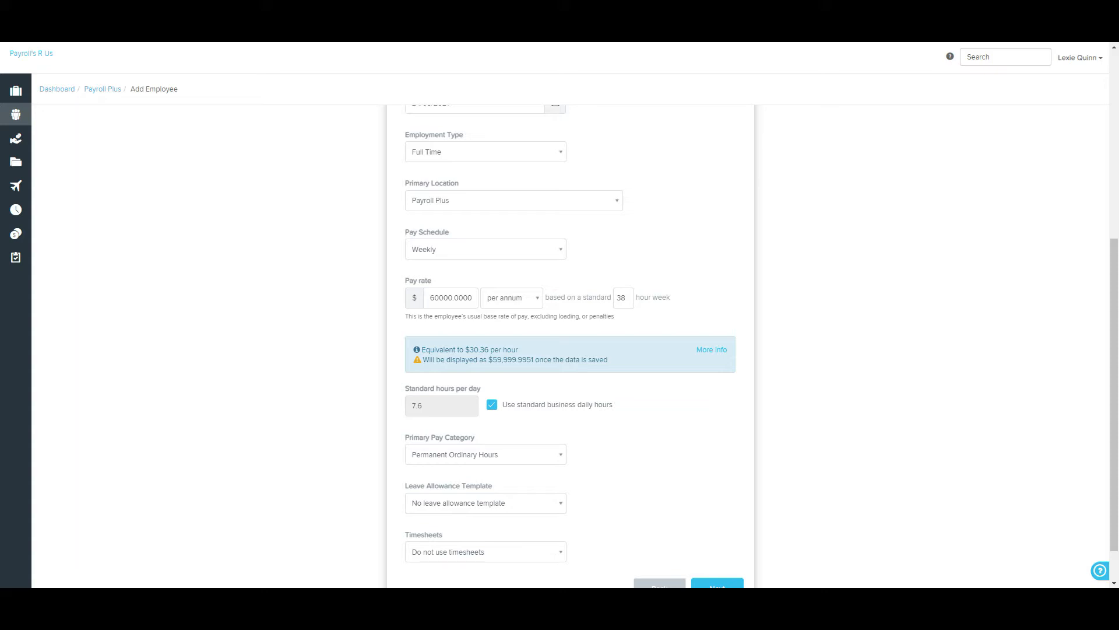
left_click(485, 454)
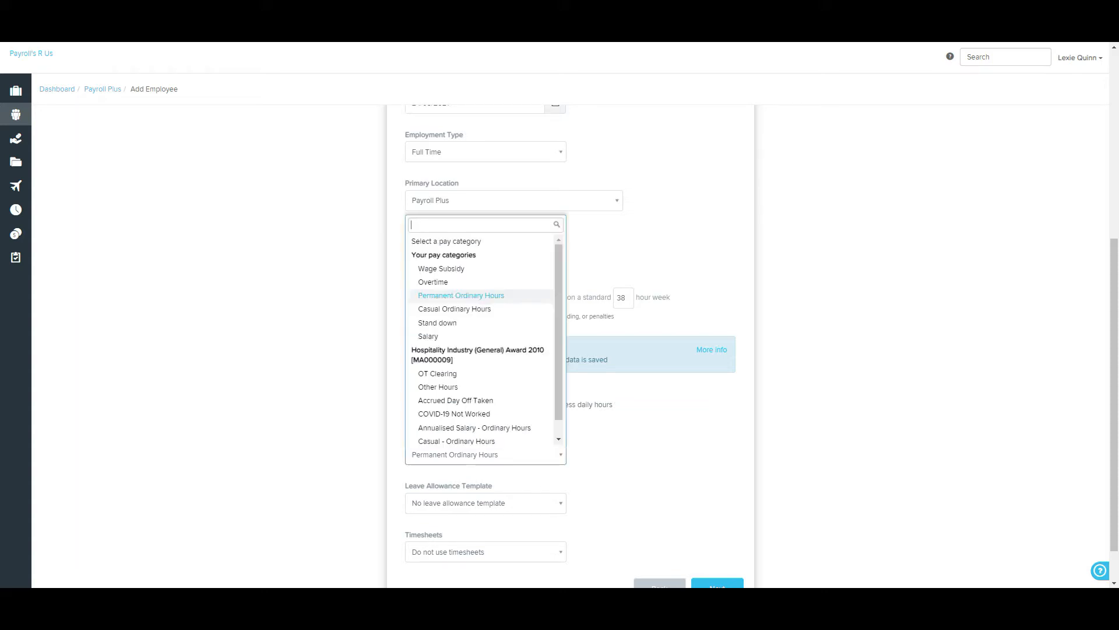
left_click(429, 332)
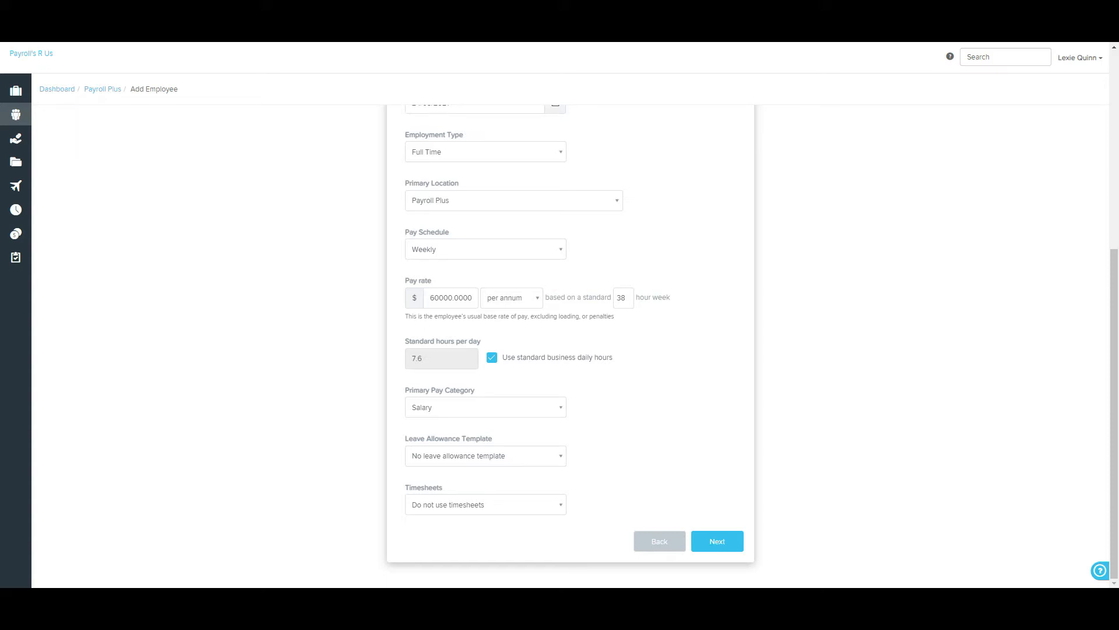
Step: Check the leave allowance templates without choosing one, and change the timesheets option before proceeding to the banking and super details
left_click(486, 455)
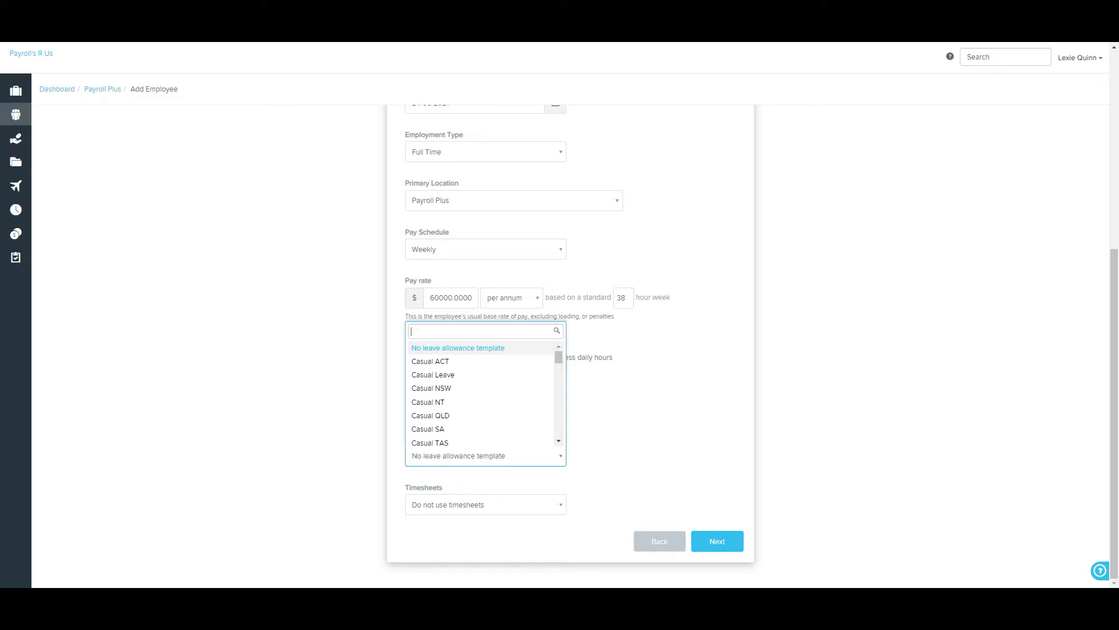
key("Escape")
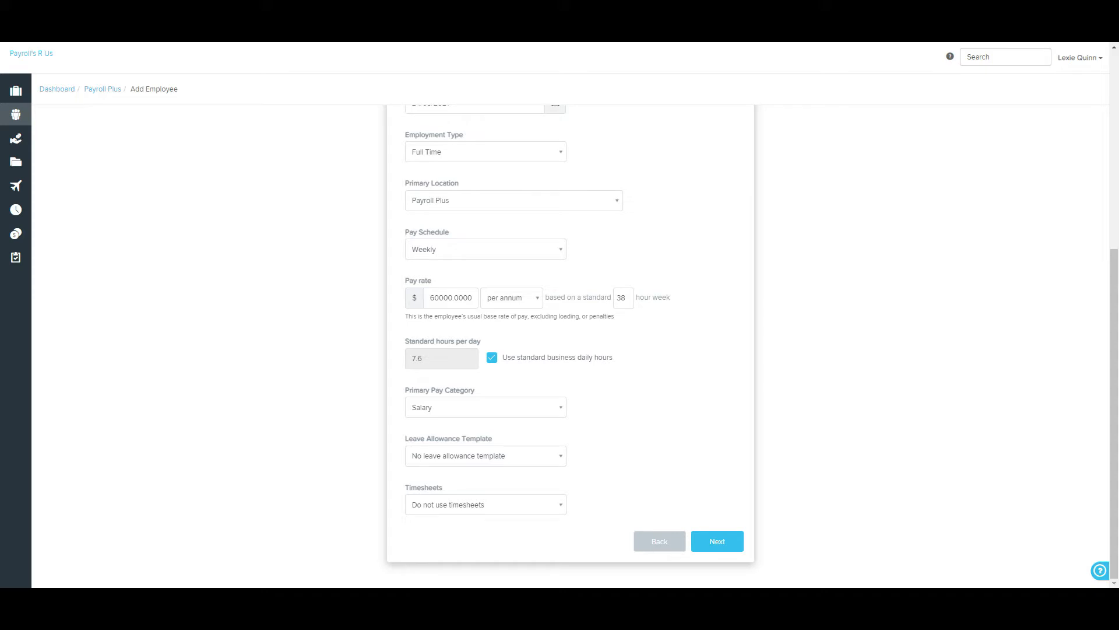
left_click(486, 505)
key("Down")
key("Return")
left_click(717, 541)
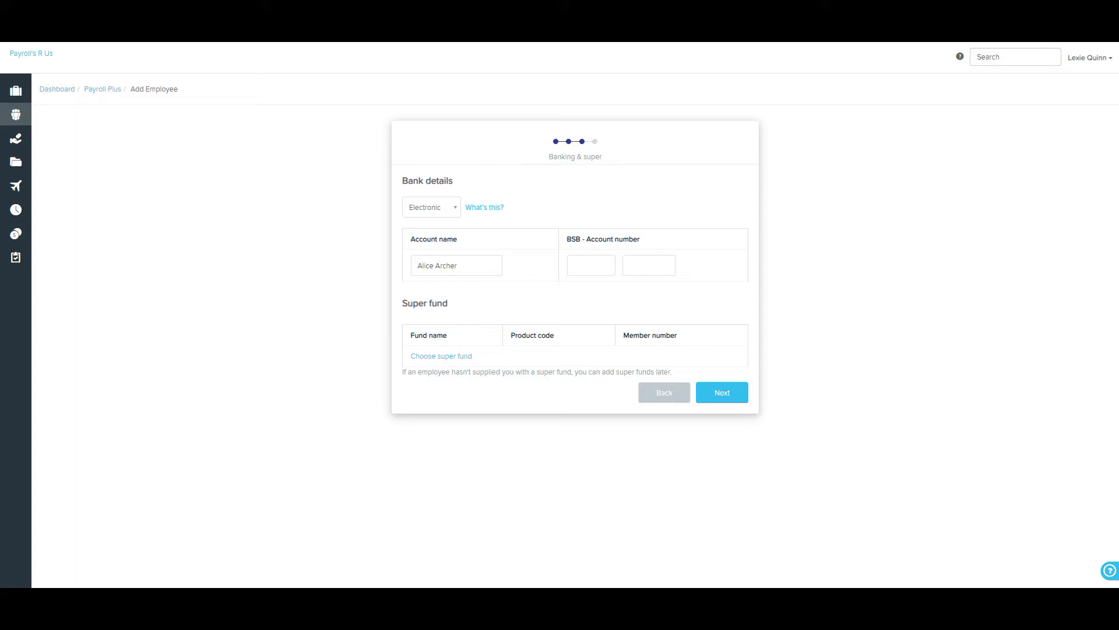
Step: Try BPAY as the payment method in the bank details and return it to Electronic
left_click(431, 208)
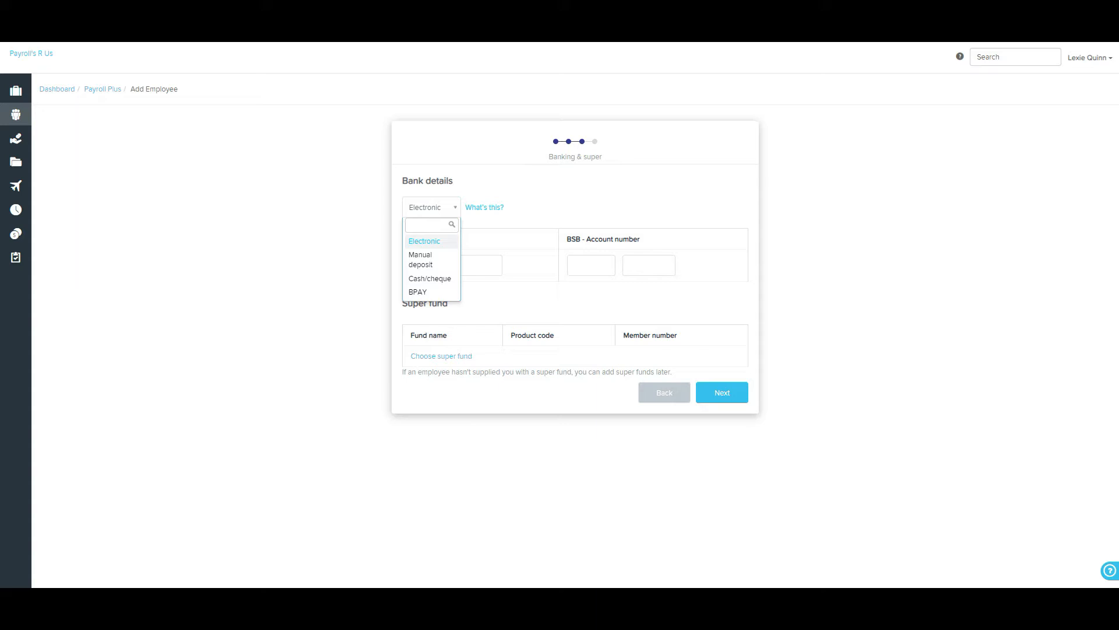
key("Down")
key("Down")
key("Down")
key("Return")
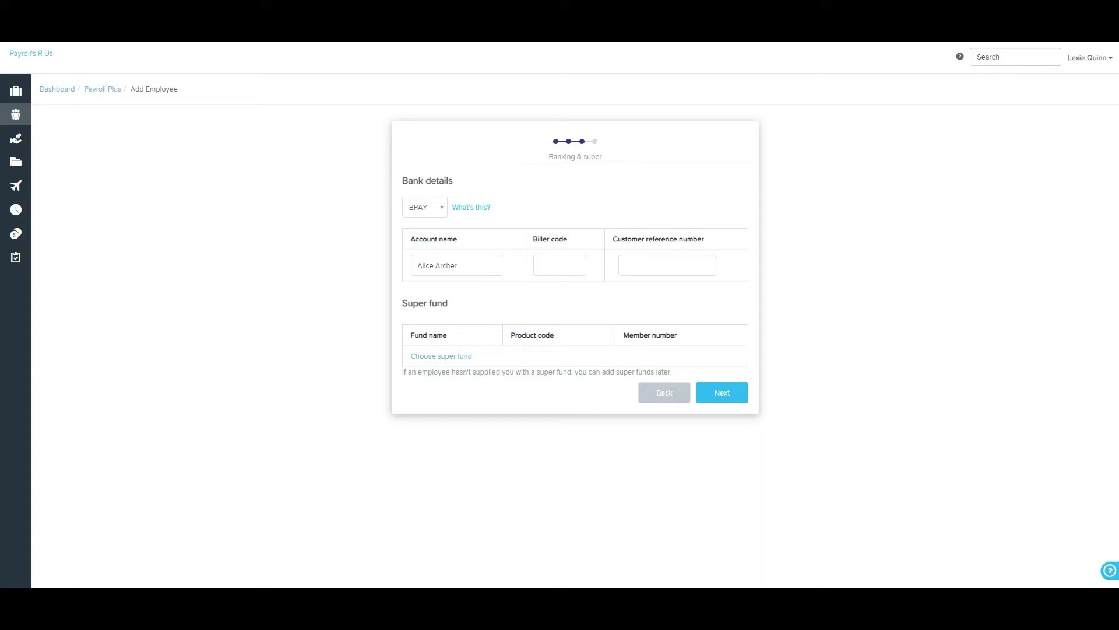
left_click(425, 207)
left_click(424, 241)
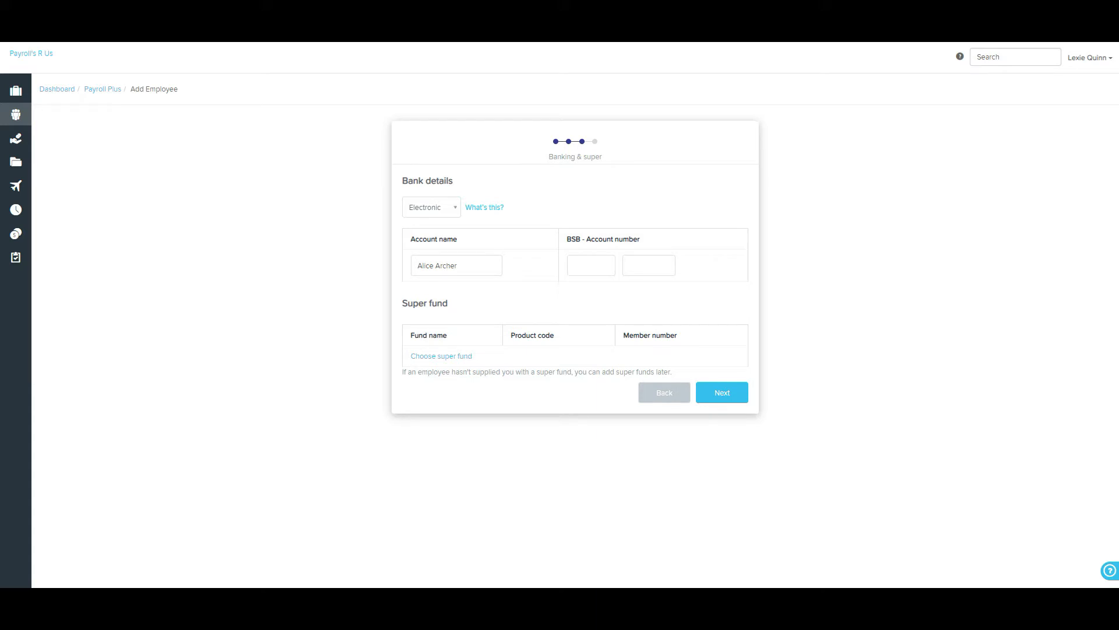
Step: Enter the employee's BSB and bank account number, and assign the Rest Super fund with the member number to complete the banking page
left_click(591, 265)
left_click(441, 356)
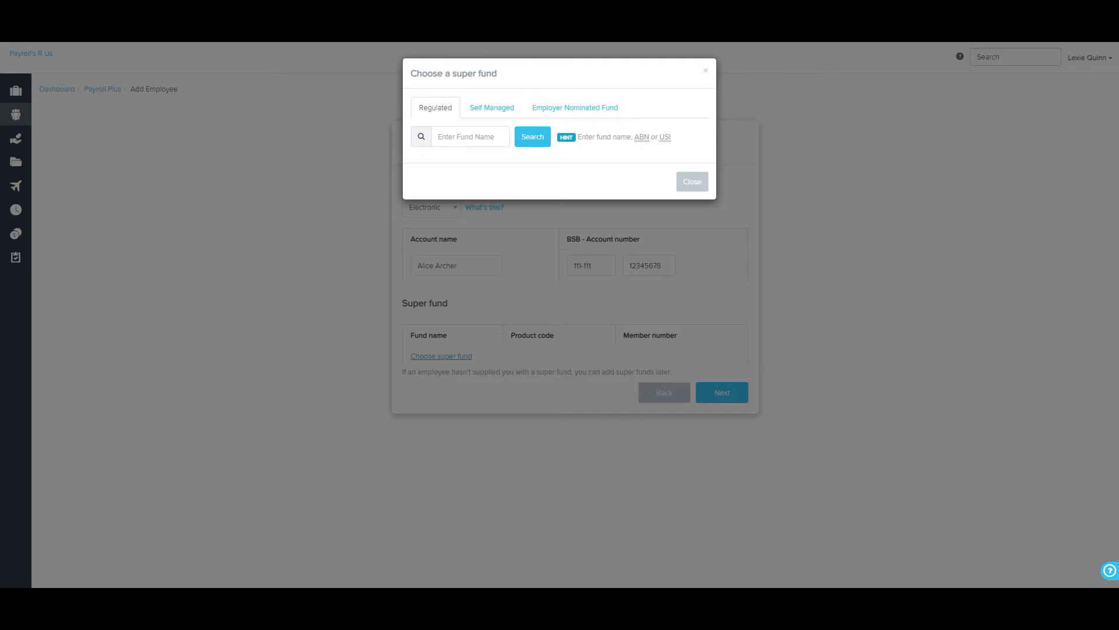
left_click(575, 108)
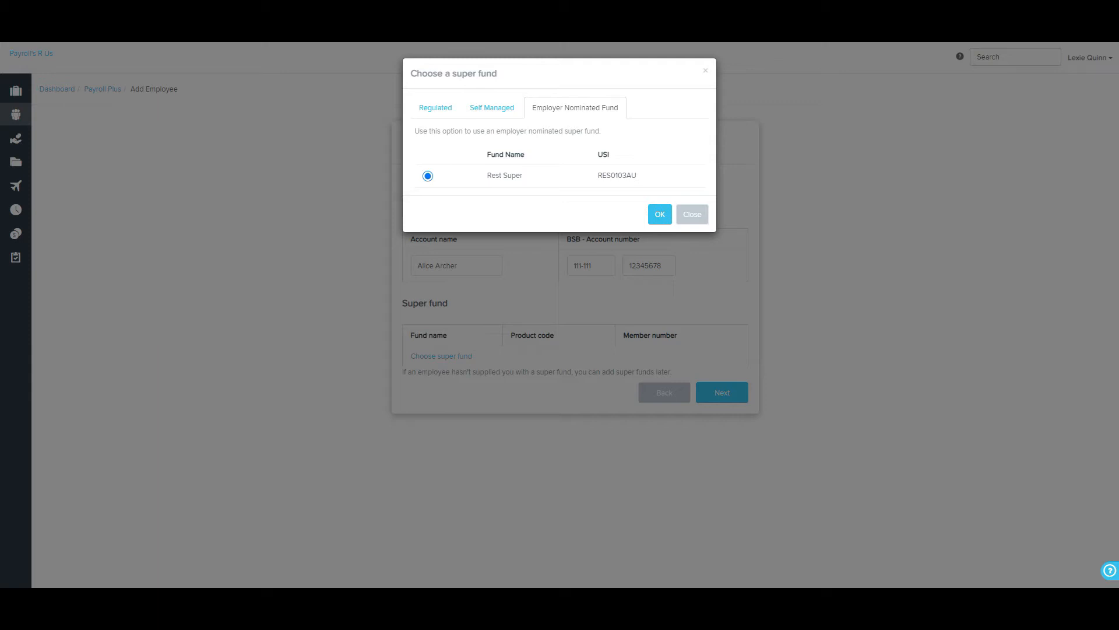
left_click(492, 108)
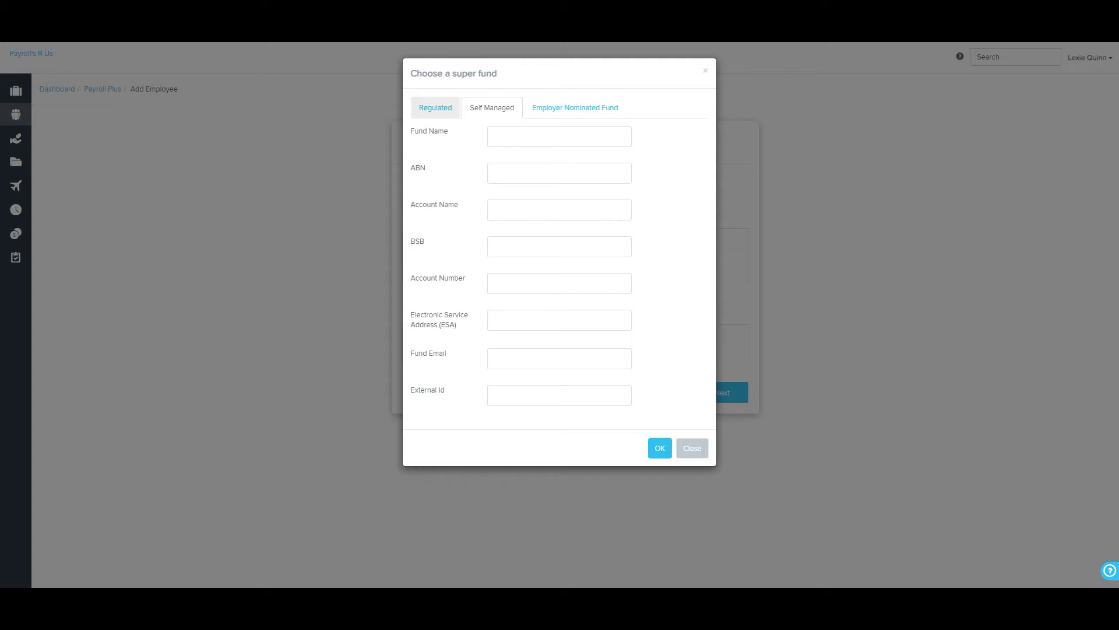
left_click(435, 107)
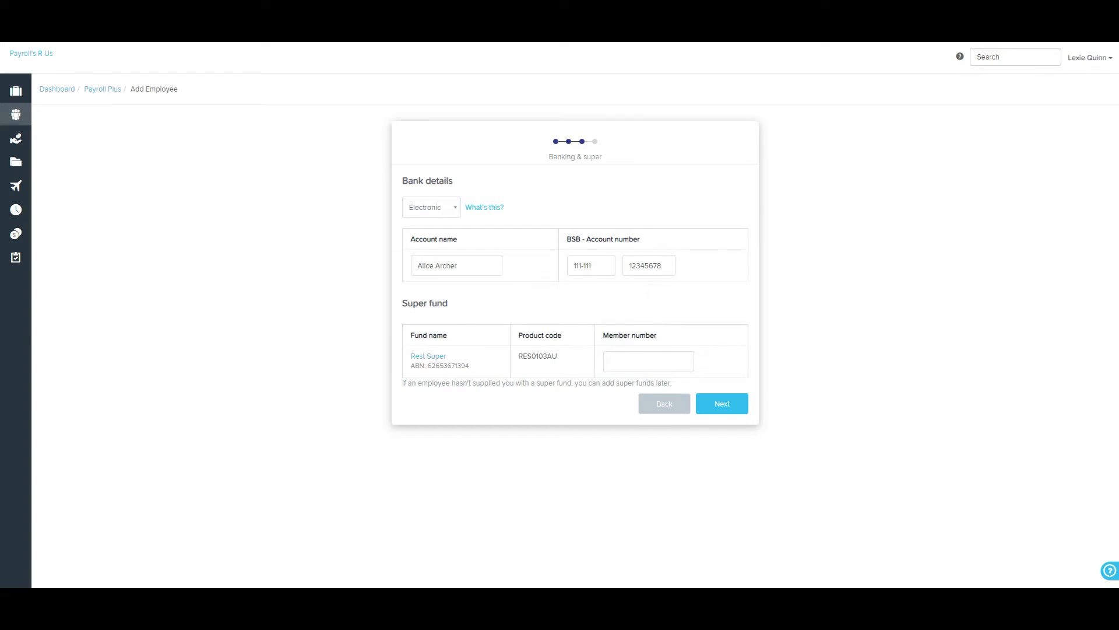
type("123456")
left_click(722, 403)
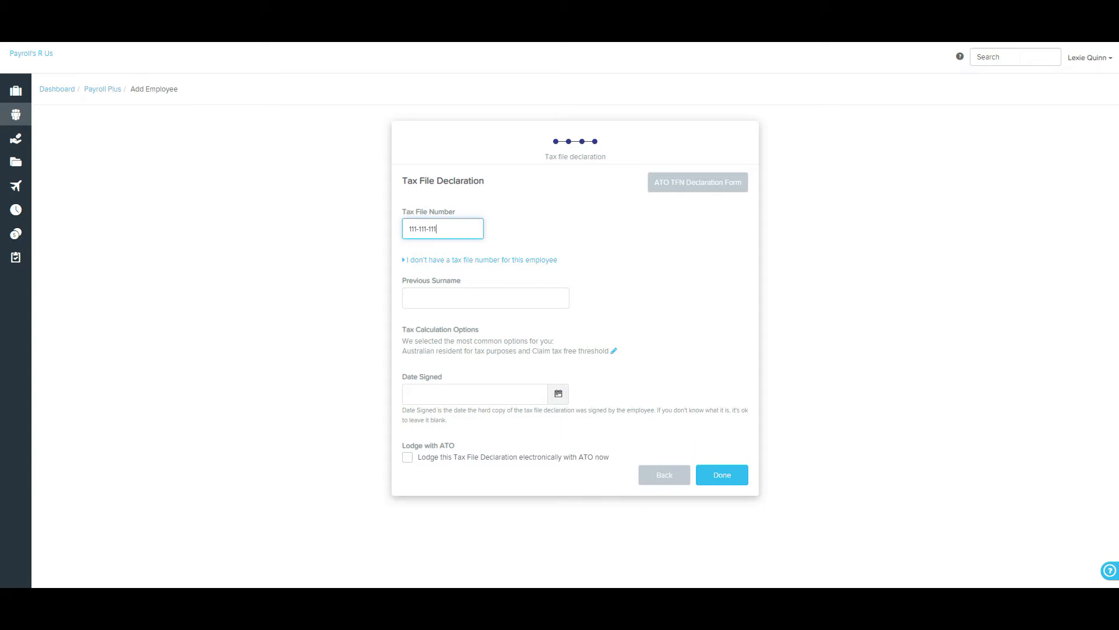
Step: Fill in the tax file number using the option for an employee without one, and turn off the tax free threshold claim
key("Tab")
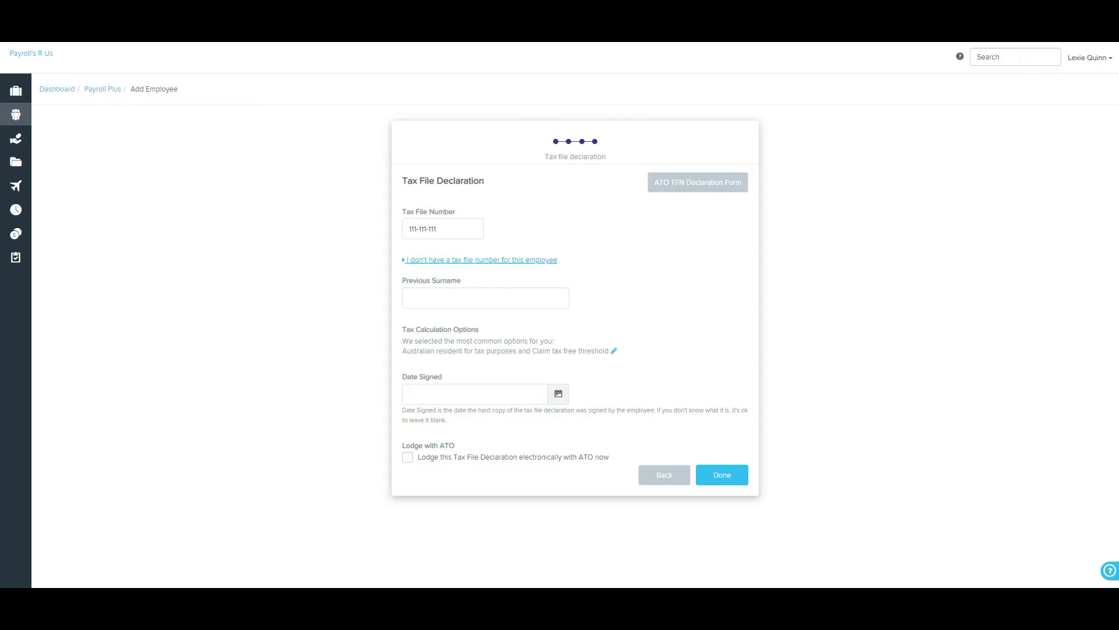
left_click(480, 260)
left_click(614, 351)
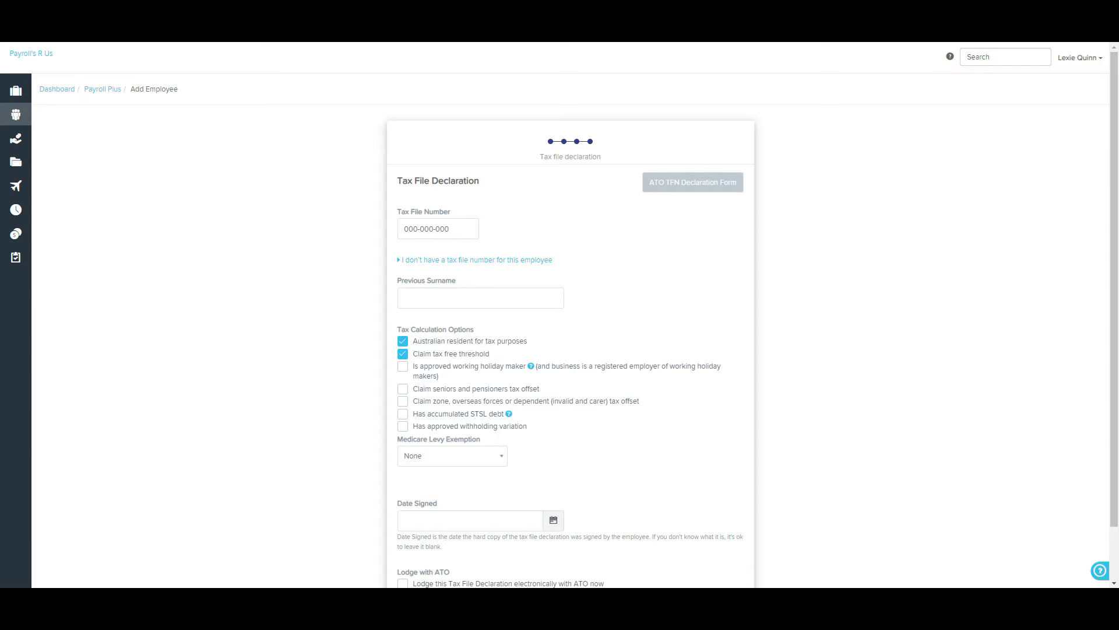
left_click(403, 354)
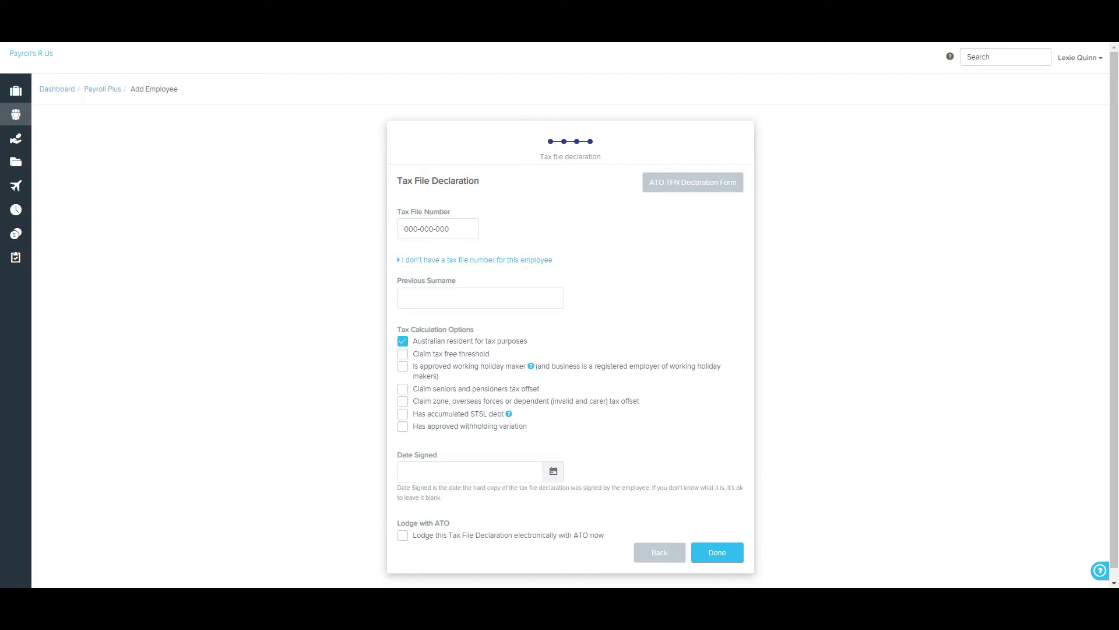
Step: Set the tax declaration's date signed to 24/05/2021, and finish adding the employee, returning to the payroll home page
left_click(553, 471)
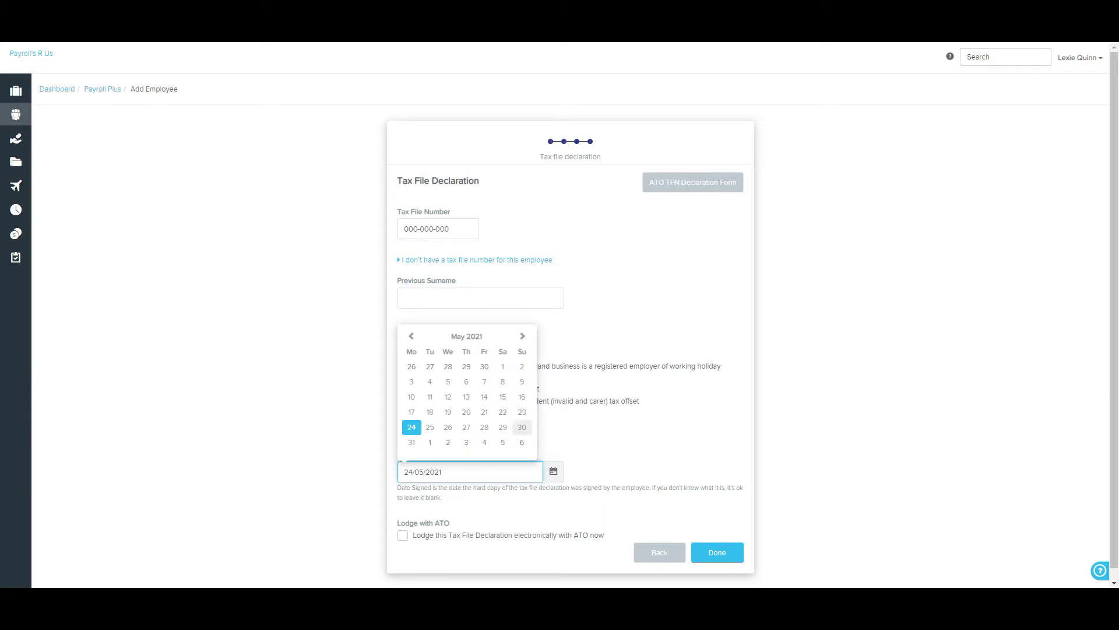
left_click(412, 428)
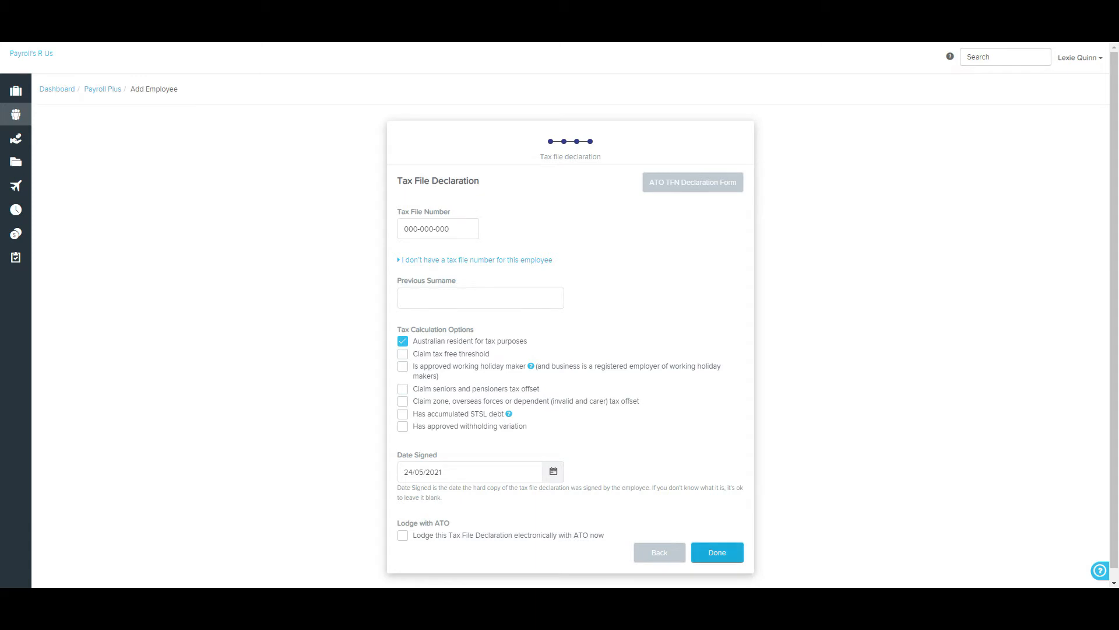
left_click(717, 552)
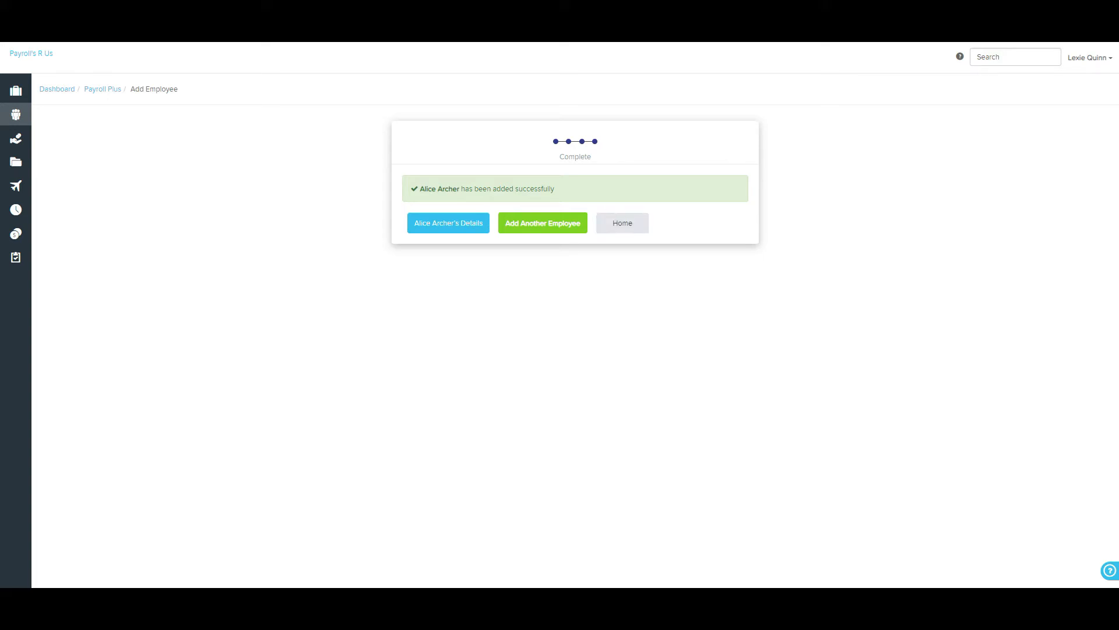
left_click(623, 223)
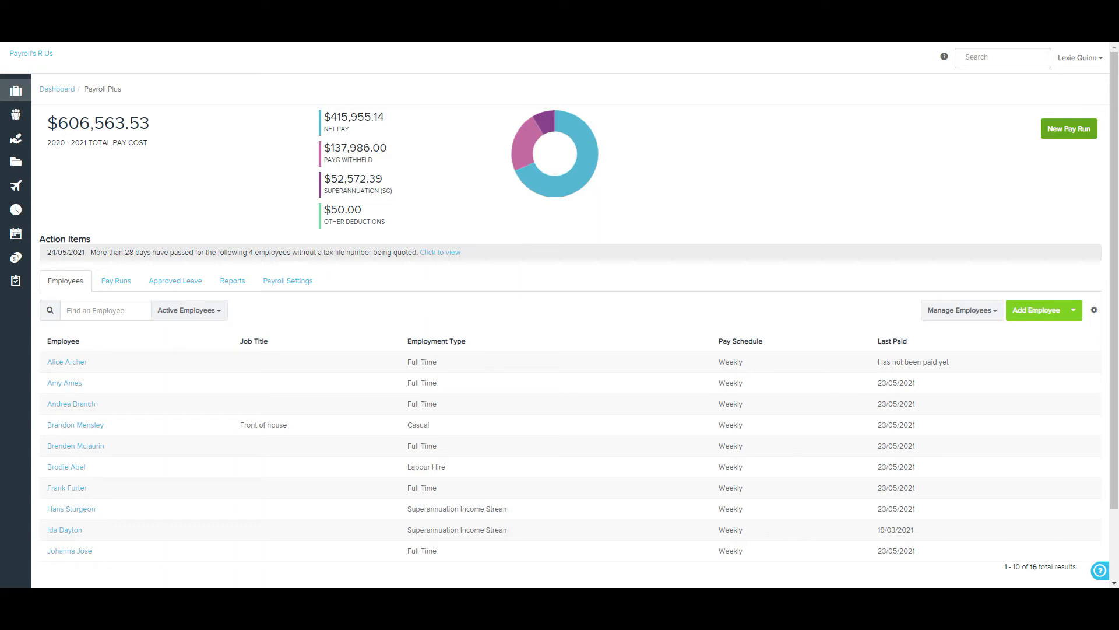
Step: Start a new pay run on the Weekly schedule, with the pay period ending and the payment date both set to 30/05/2021
left_click(1069, 129)
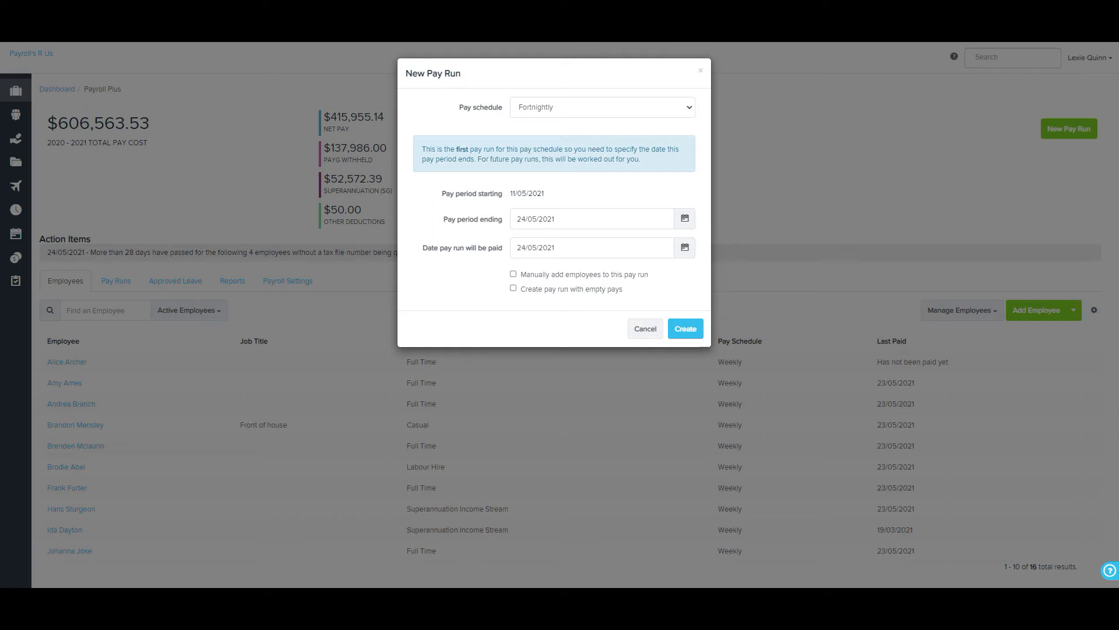
left_click(602, 107)
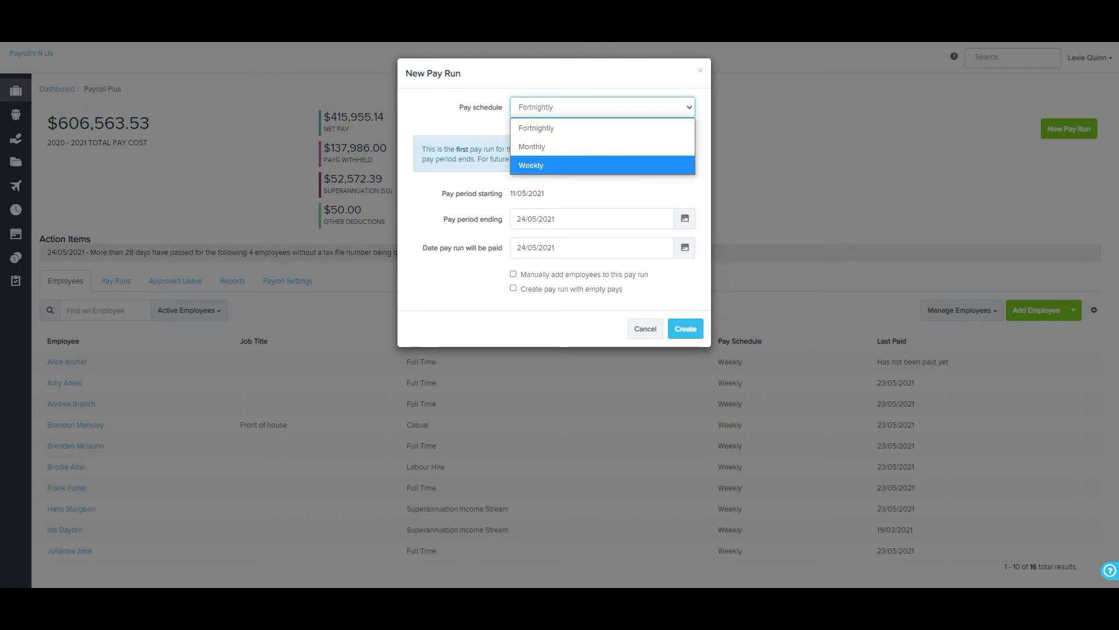
left_click(602, 166)
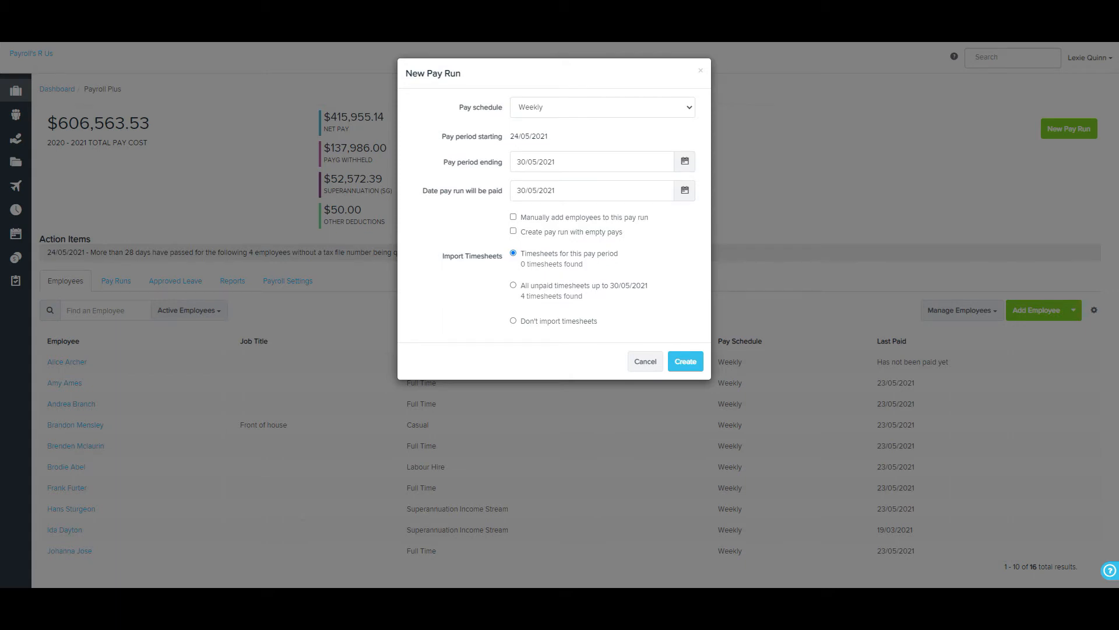
left_click(554, 161)
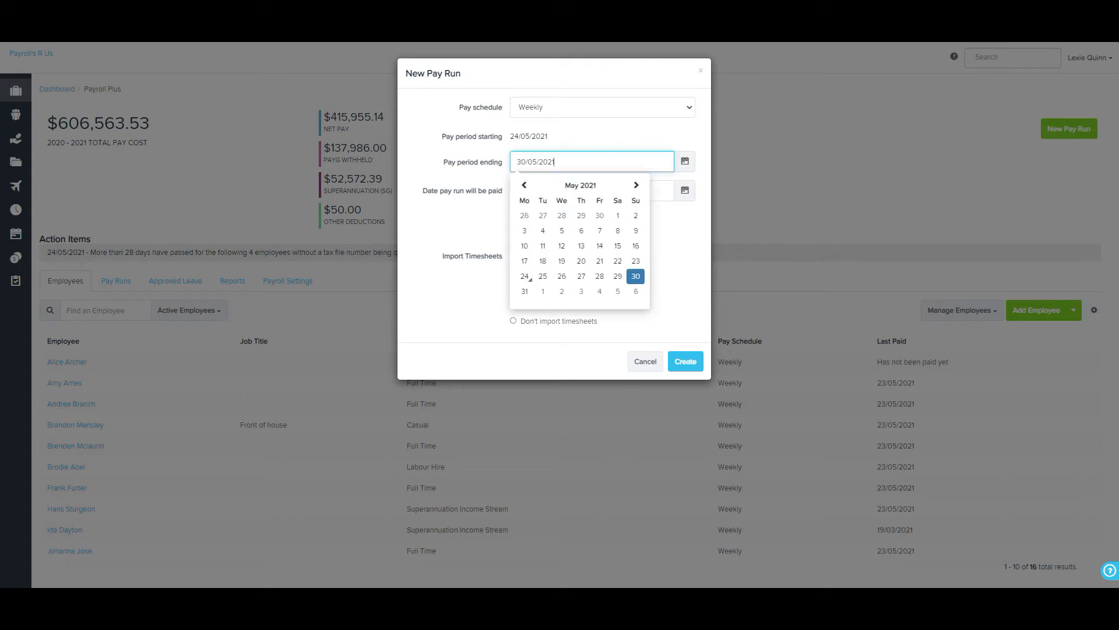
left_click(635, 276)
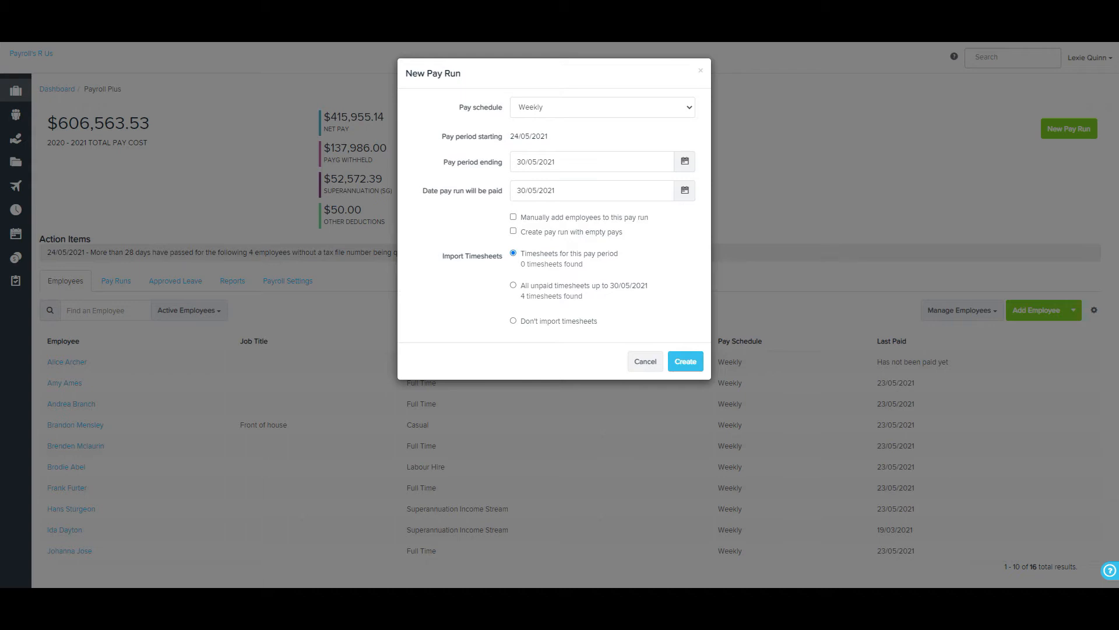
left_click(554, 191)
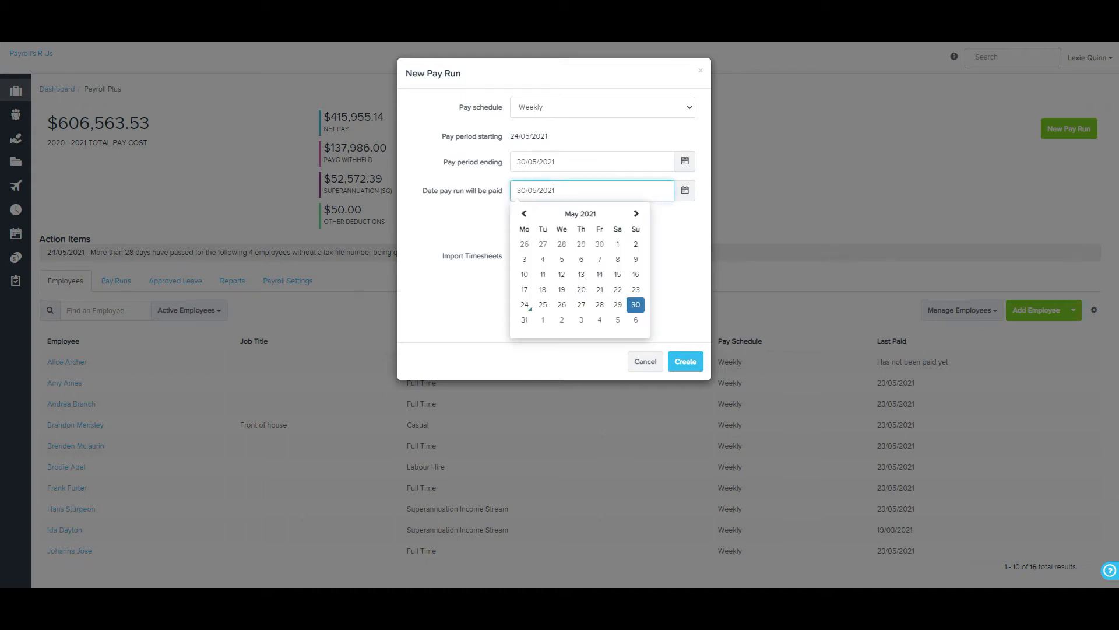
left_click(635, 305)
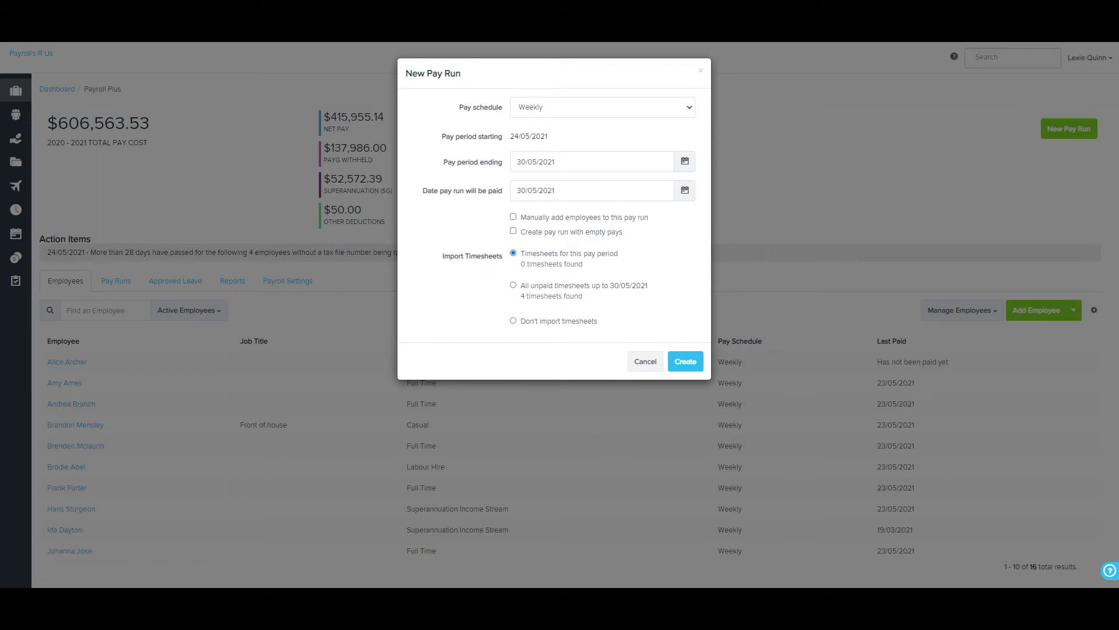
Step: Try the options for manually adding employees and creating the pay run with empty pays, turning each off again
left_click(513, 217)
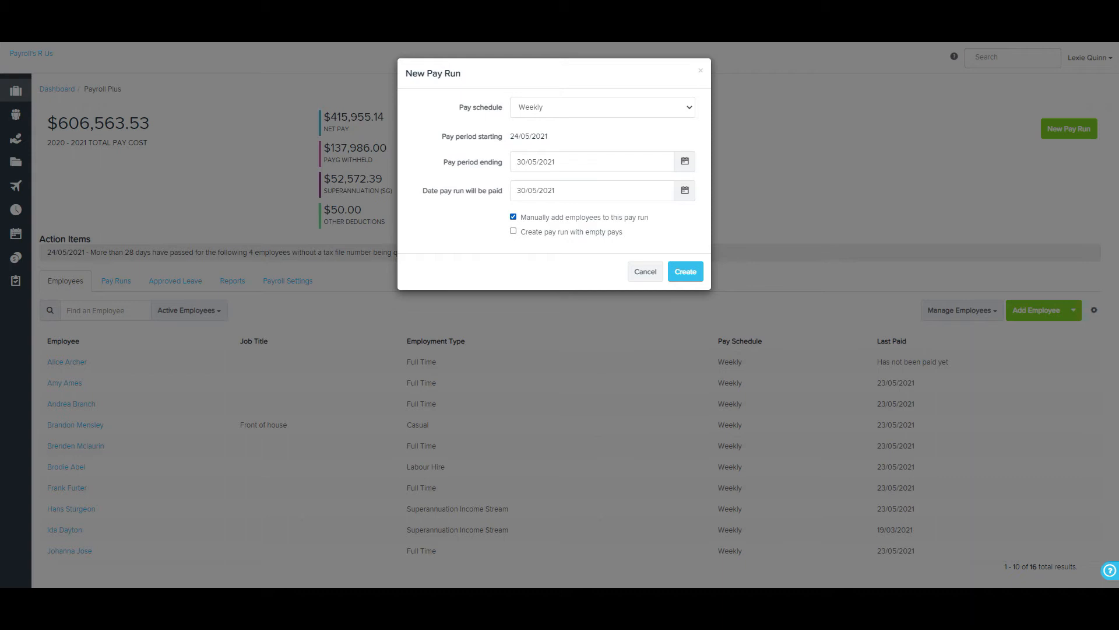
left_click(513, 216)
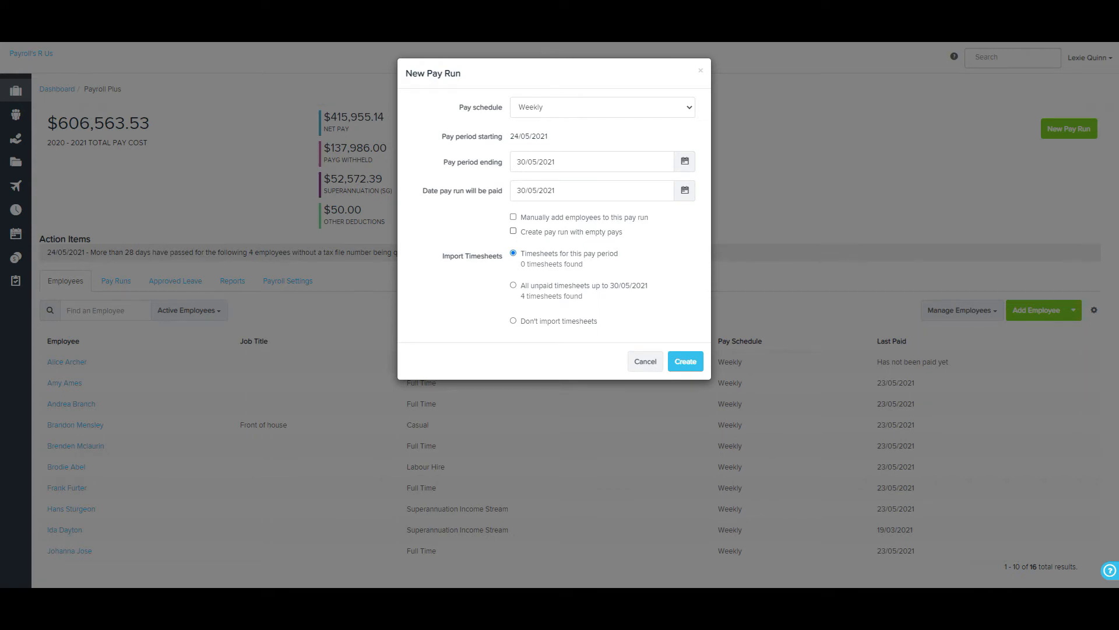
left_click(513, 230)
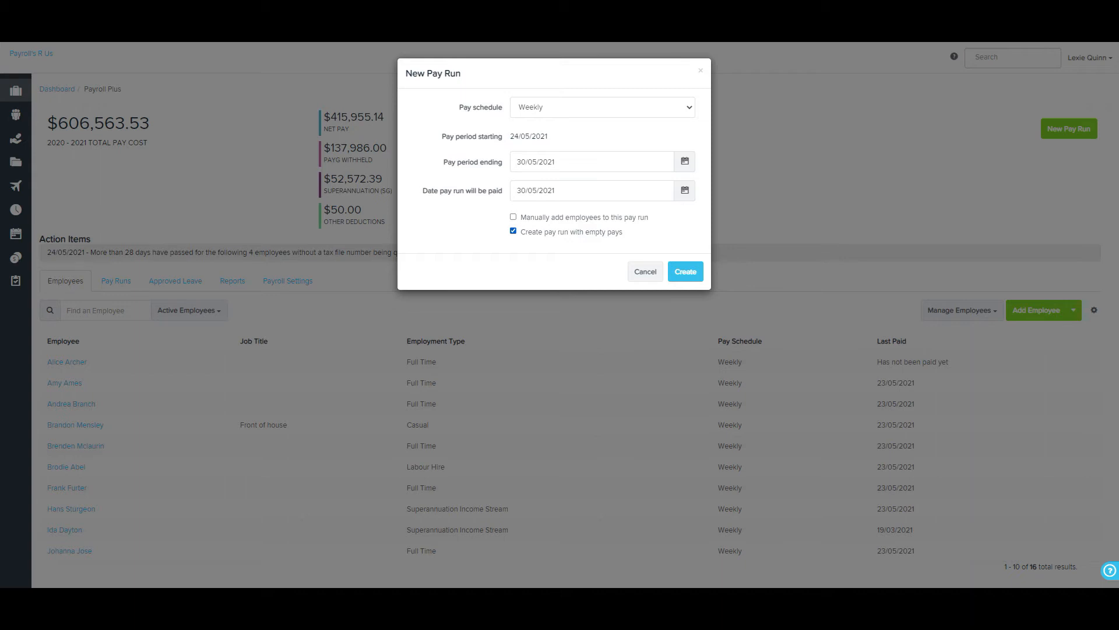
left_click(513, 231)
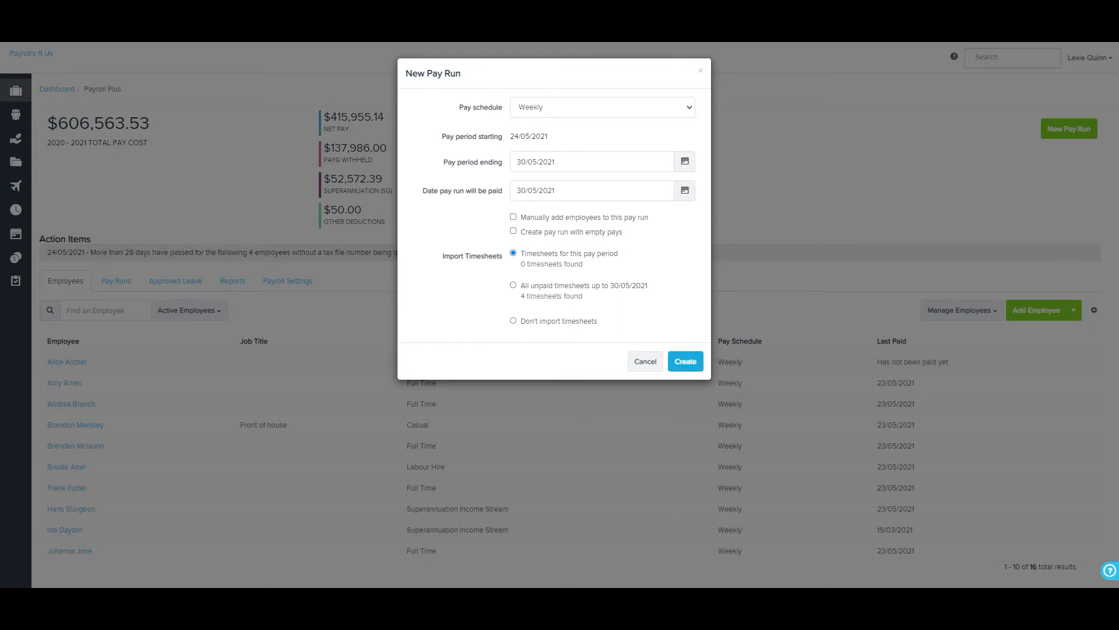
Step: Create the weekly pay run, importing timesheets for this pay period
left_click(686, 362)
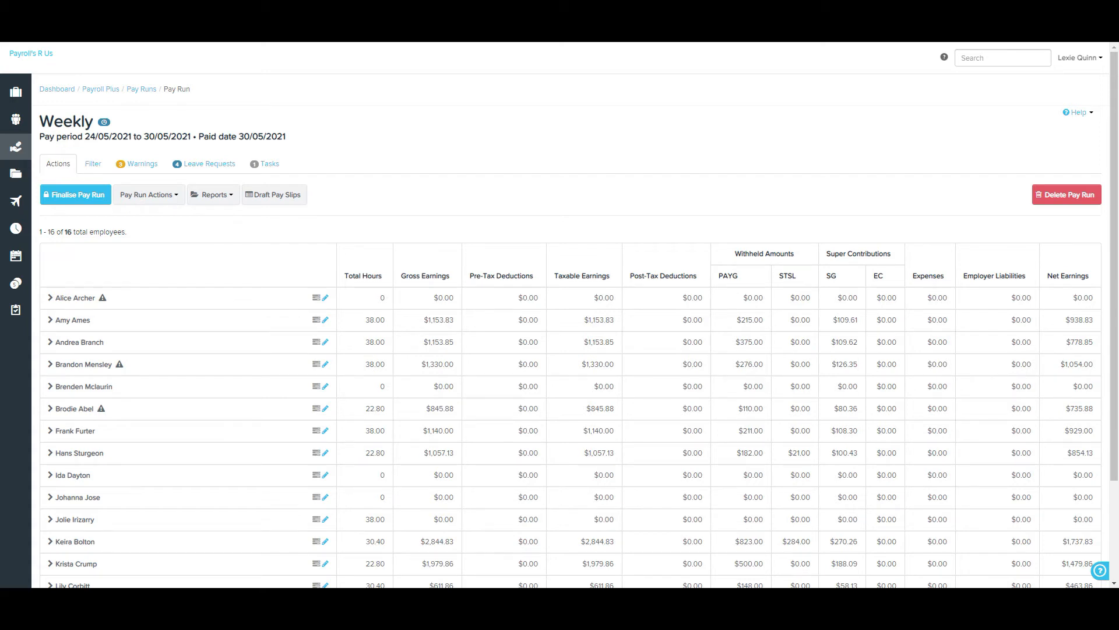
Step: Look through the pay run's employee filter criteria and expand the warning about employees reaching their leave cap
left_click(93, 164)
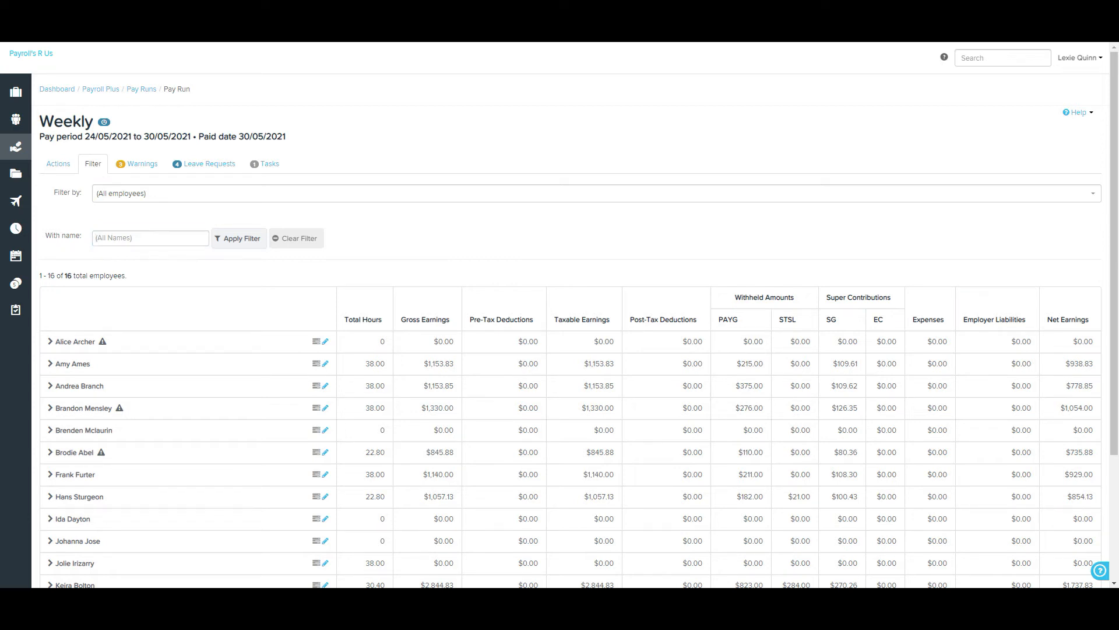
left_click(597, 193)
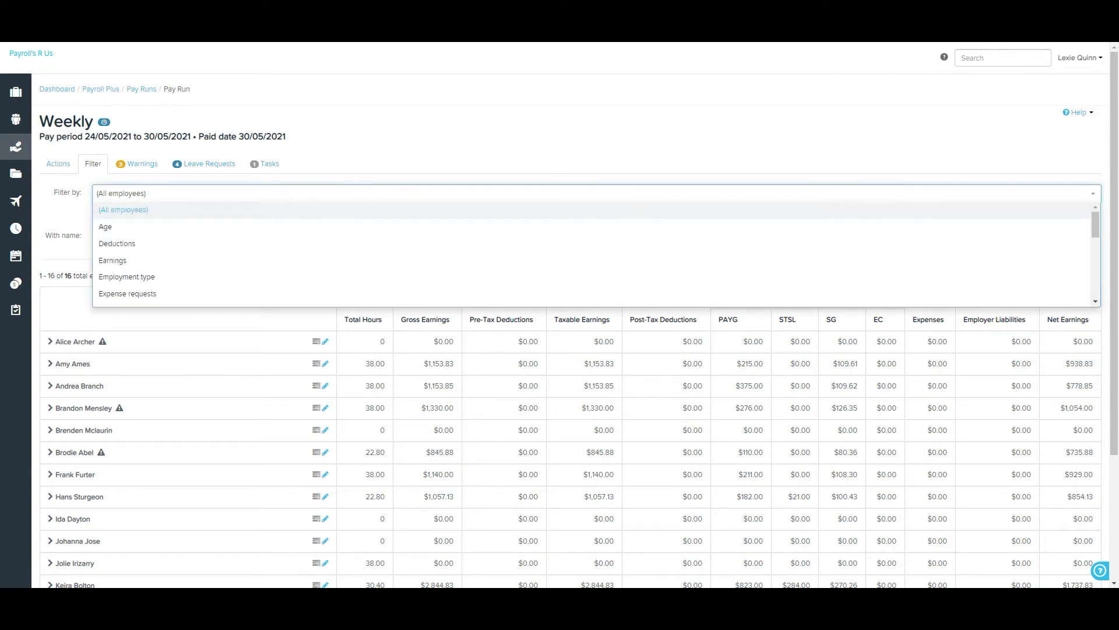
key("Escape")
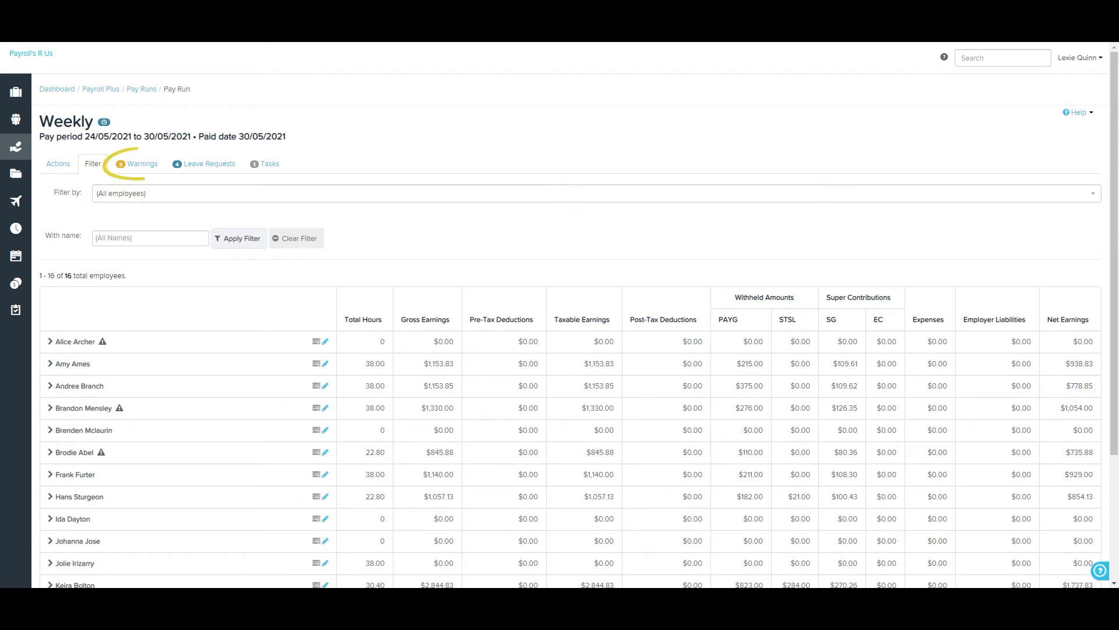
left_click(137, 164)
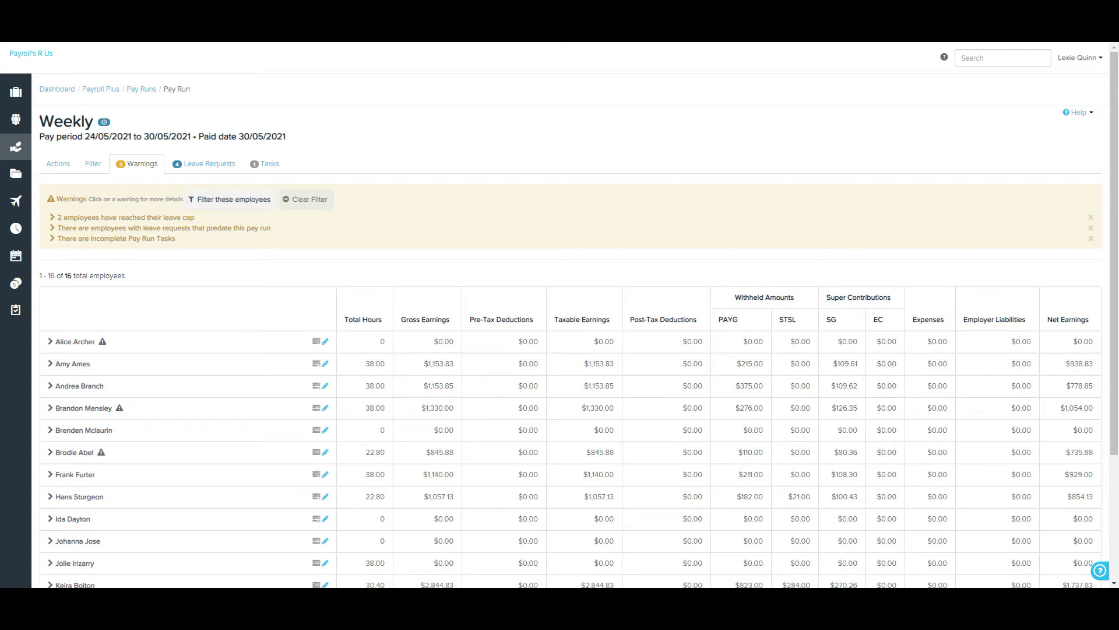
left_click(126, 217)
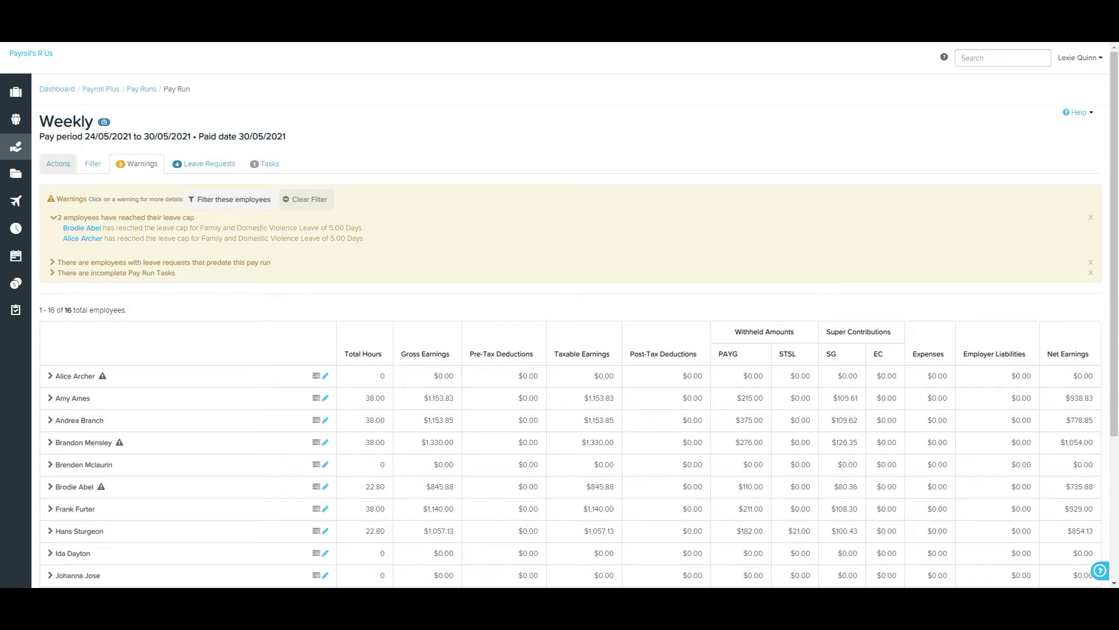
Step: View the available pay run actions and the draft reports offered for the weekly pay run
left_click(58, 164)
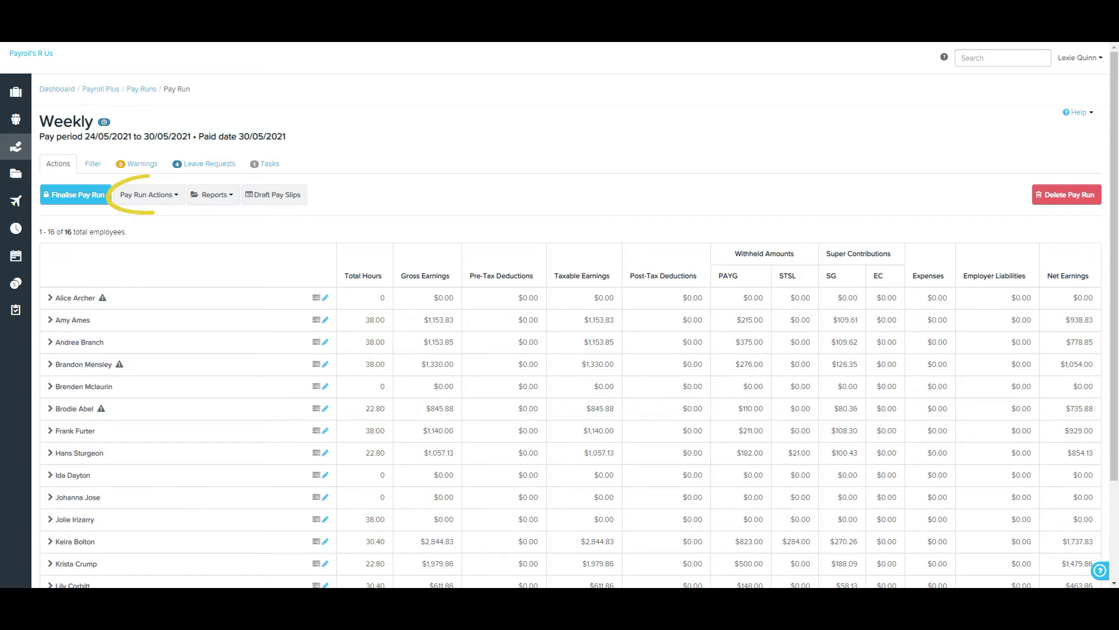
left_click(149, 195)
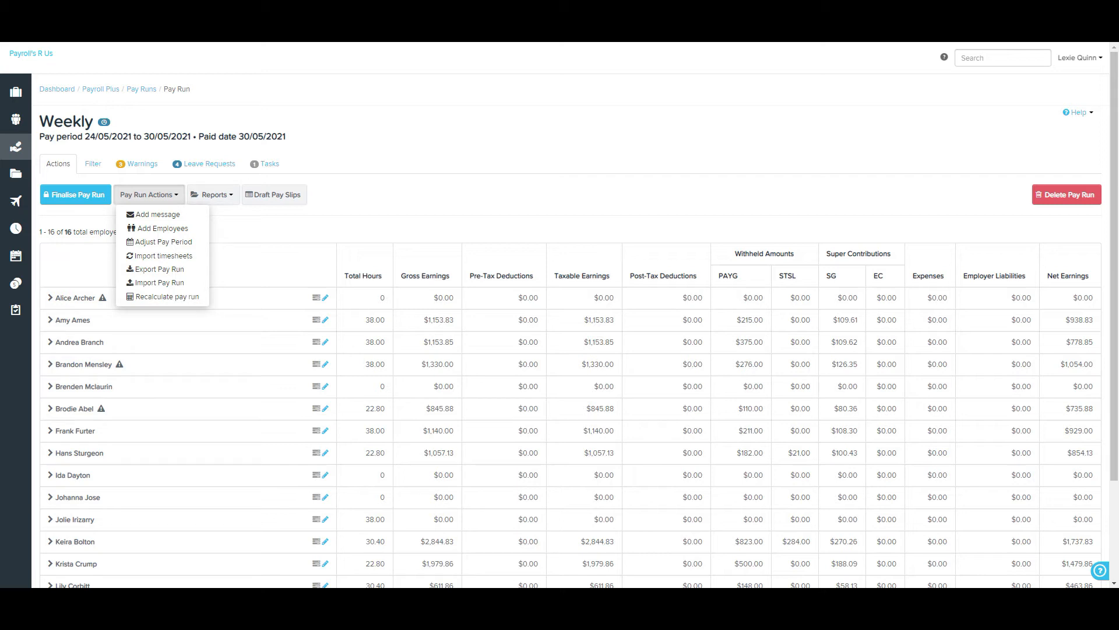
left_click(211, 195)
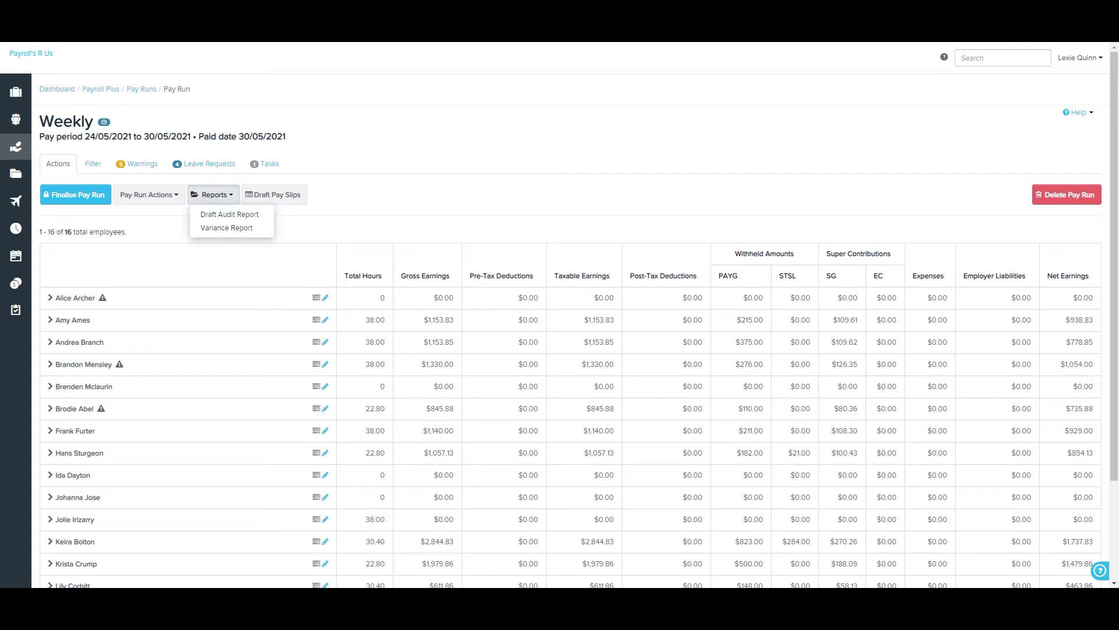
key("Escape")
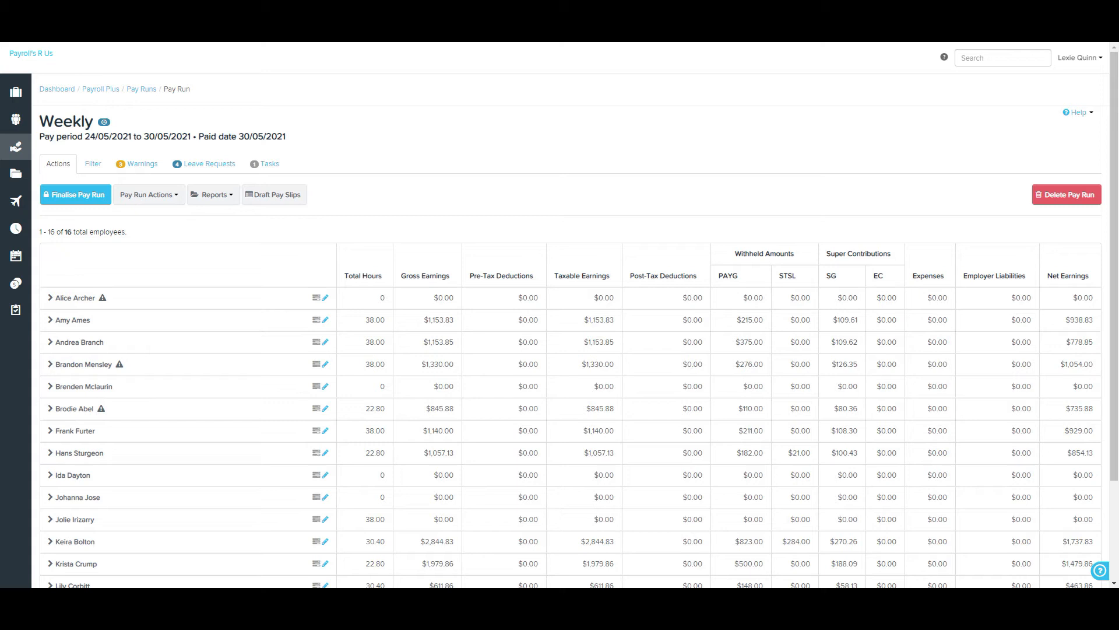
Step: Mark the approved Leave Without Pay request dated 14/04/2021 as manually applied in the pay run's leave requests
left_click(204, 164)
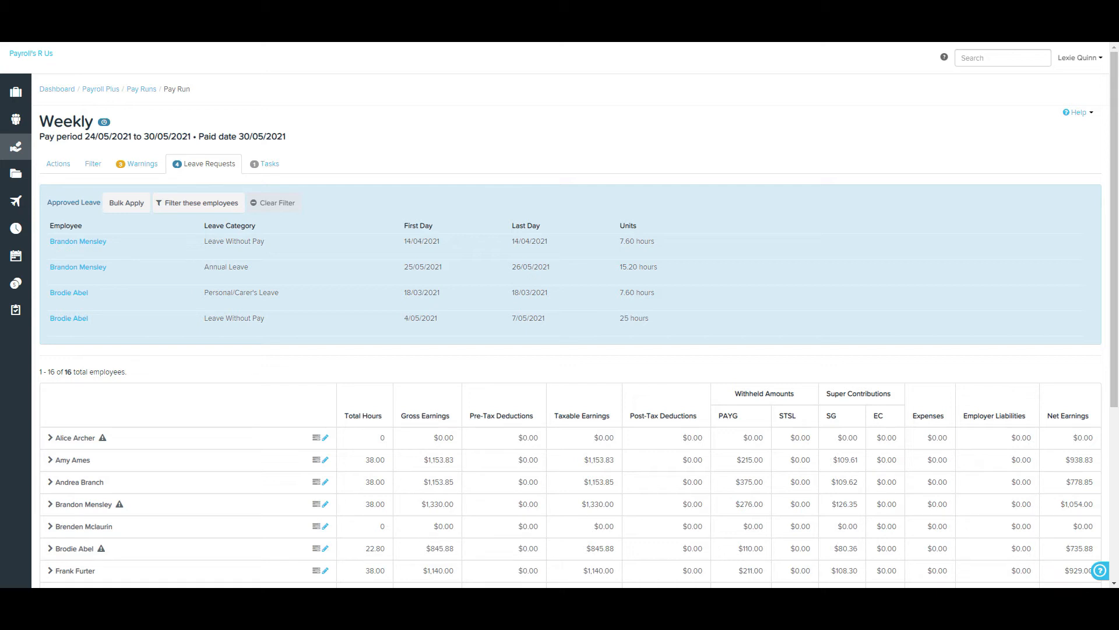
mouse_move(824, 247)
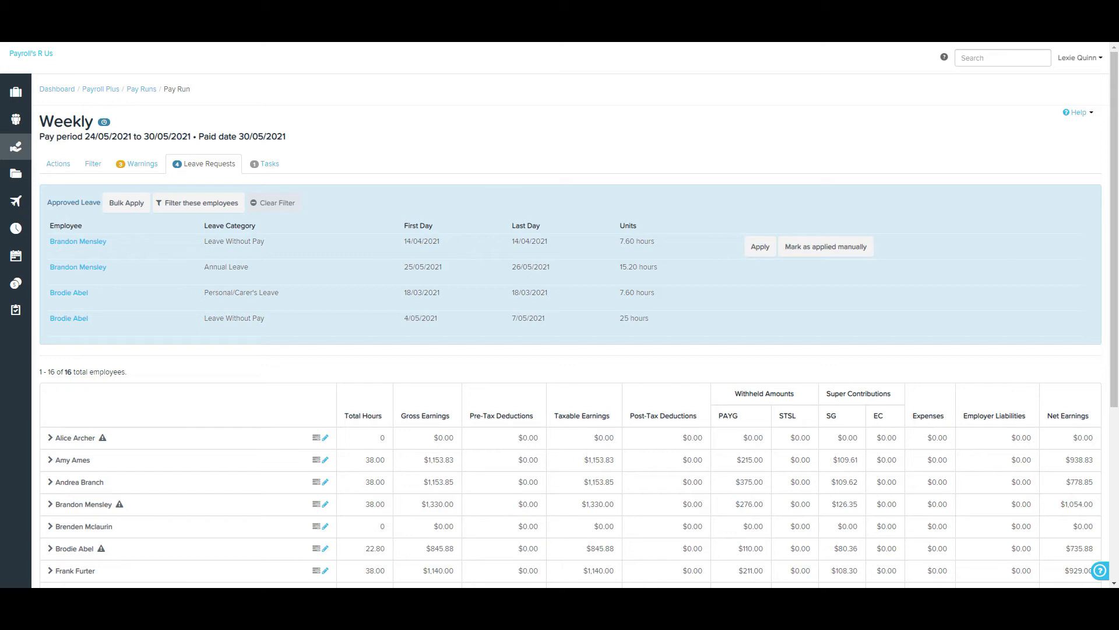
left_click(825, 246)
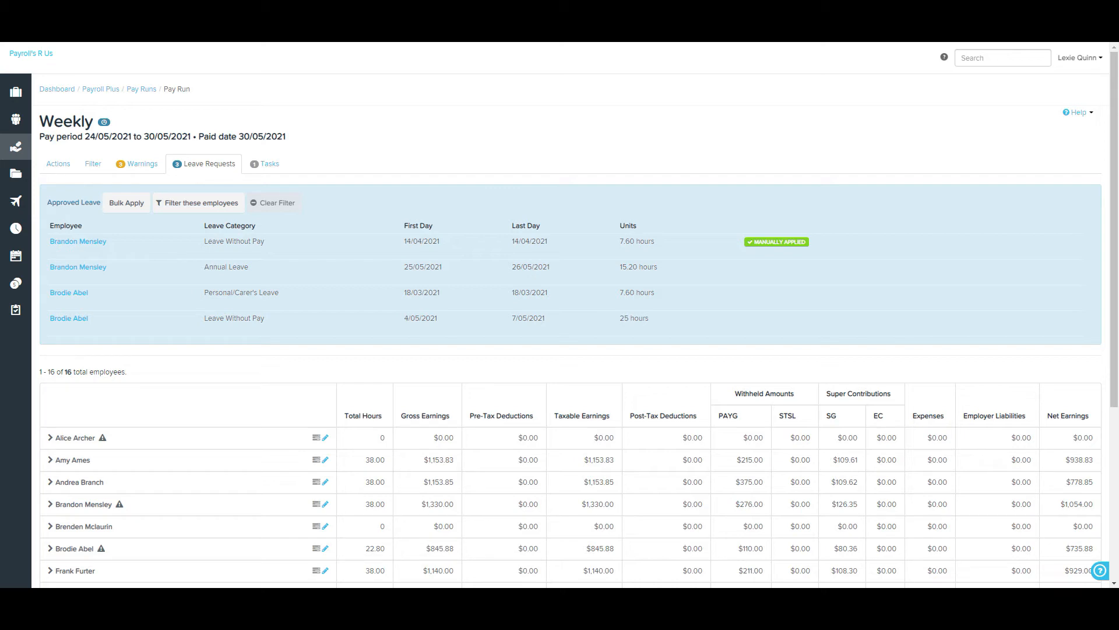
Step: Apply the approved Annual Leave request from 25/05/2021 to 26/05/2021 to the pay run with 15.2 work hours
mouse_move(760, 272)
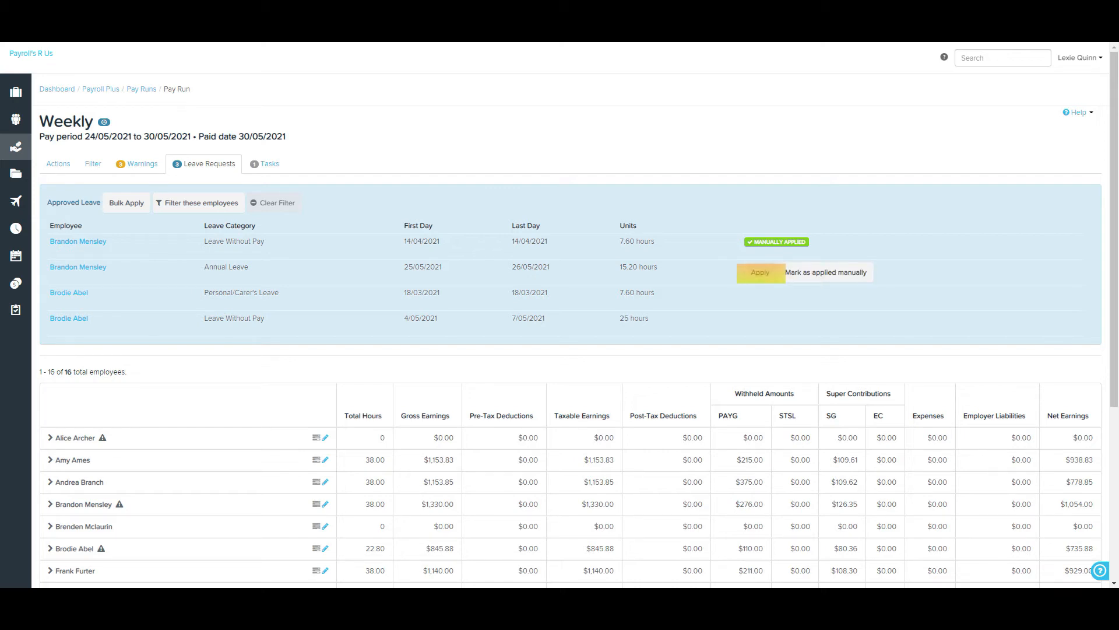
left_click(761, 272)
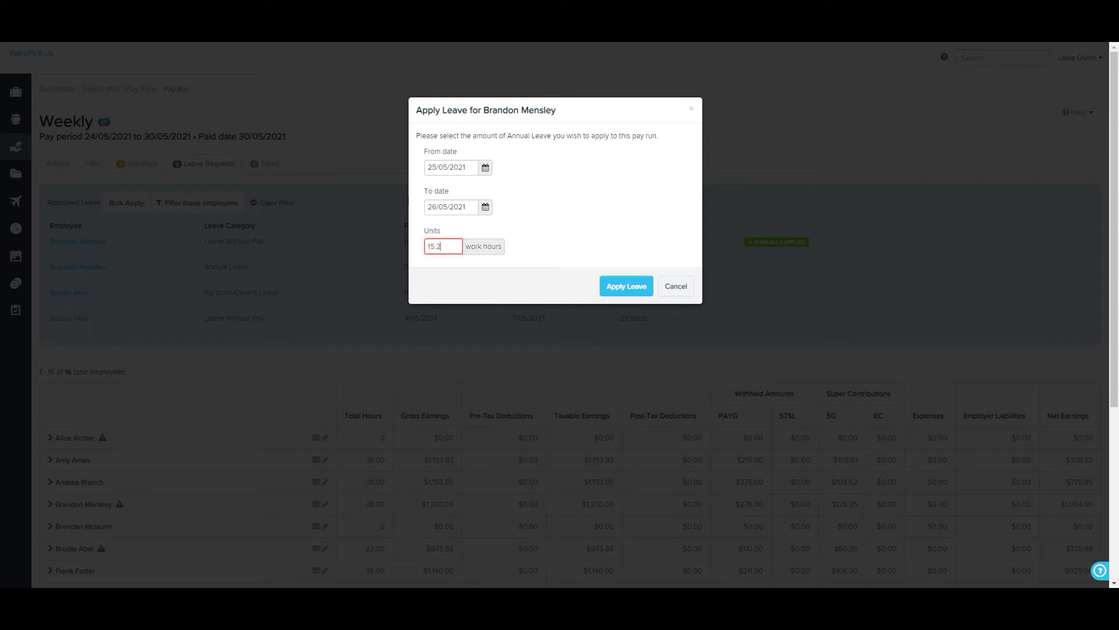
key("Tab")
left_click(627, 286)
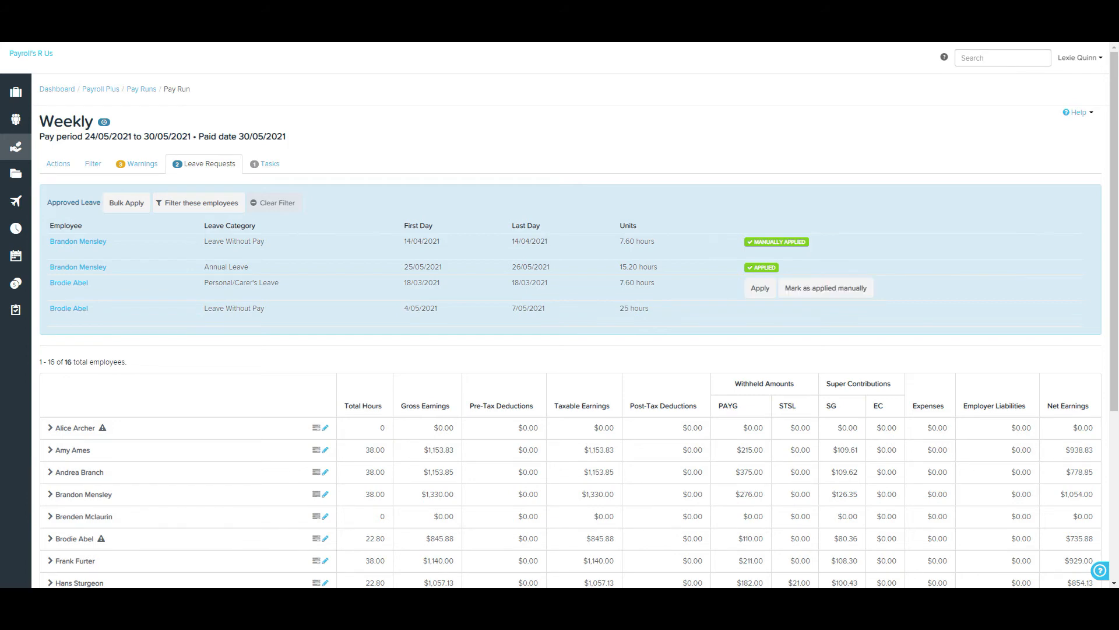
Step: Examine the pay details of the employee whose annual leave was applied, then collapse them and return to the pay run actions
scroll(570, 292, "down", 5)
left_click(83, 241)
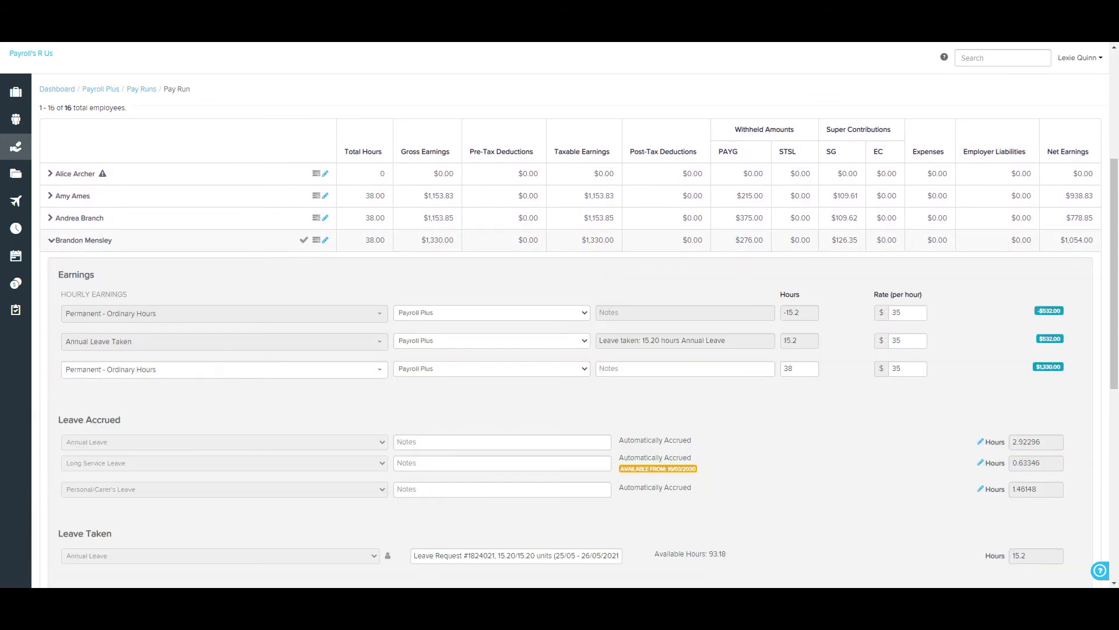
scroll(571, 347, "down", 1)
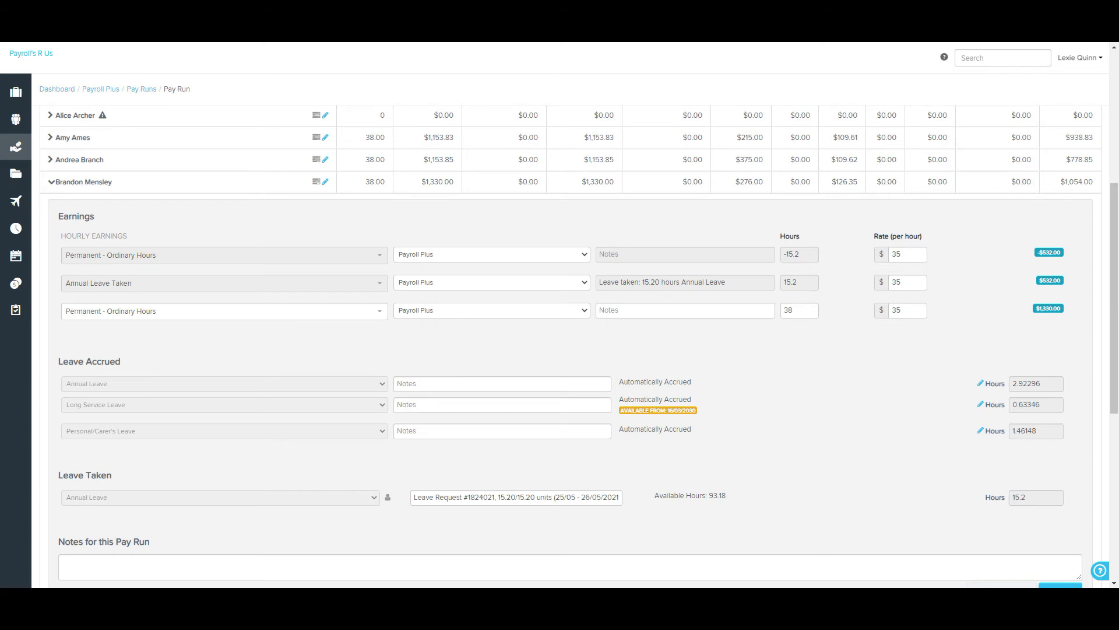
left_click(83, 182)
scroll(84, 266, "up", 1)
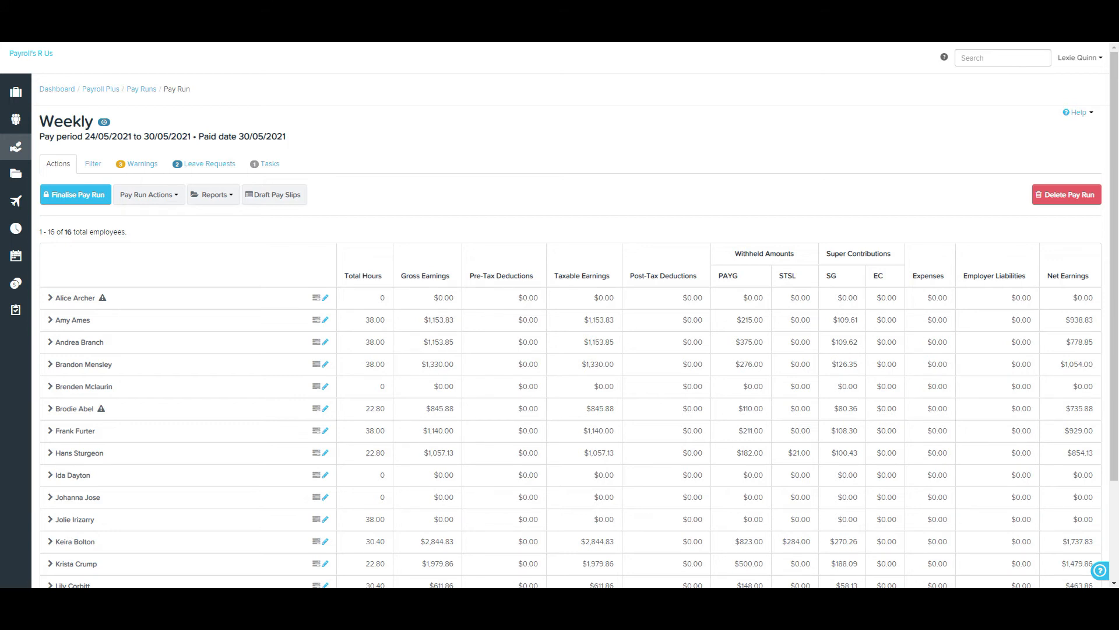
Step: Add an Expense Reimbursement of $100 to the third listed employee's pay, save it and collapse the pay details
left_click(303, 344)
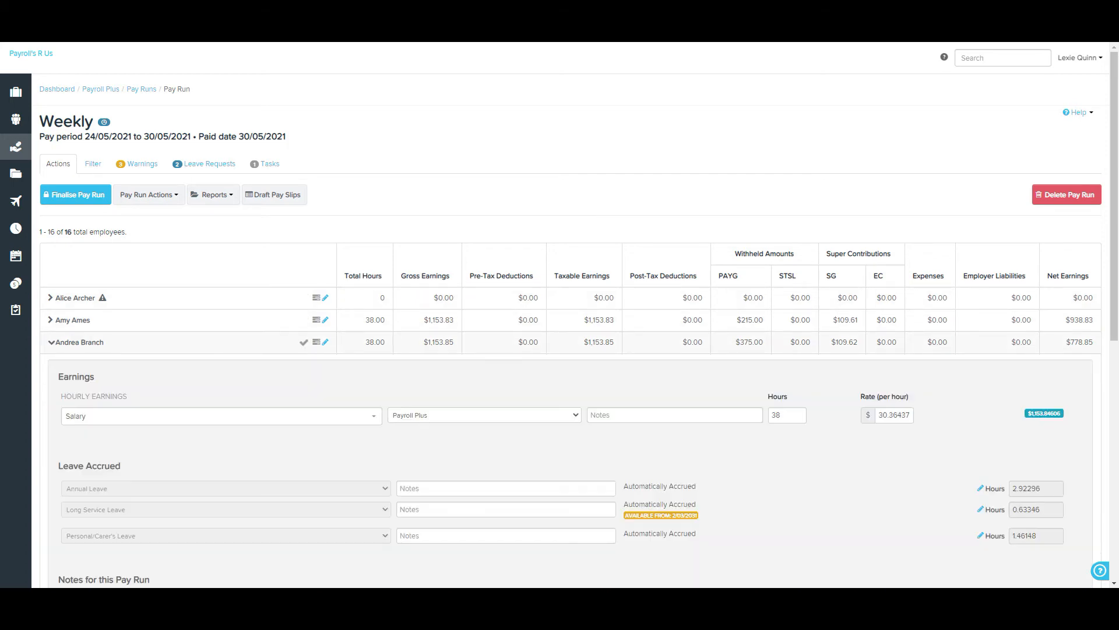
scroll(560, 349, "down", 2)
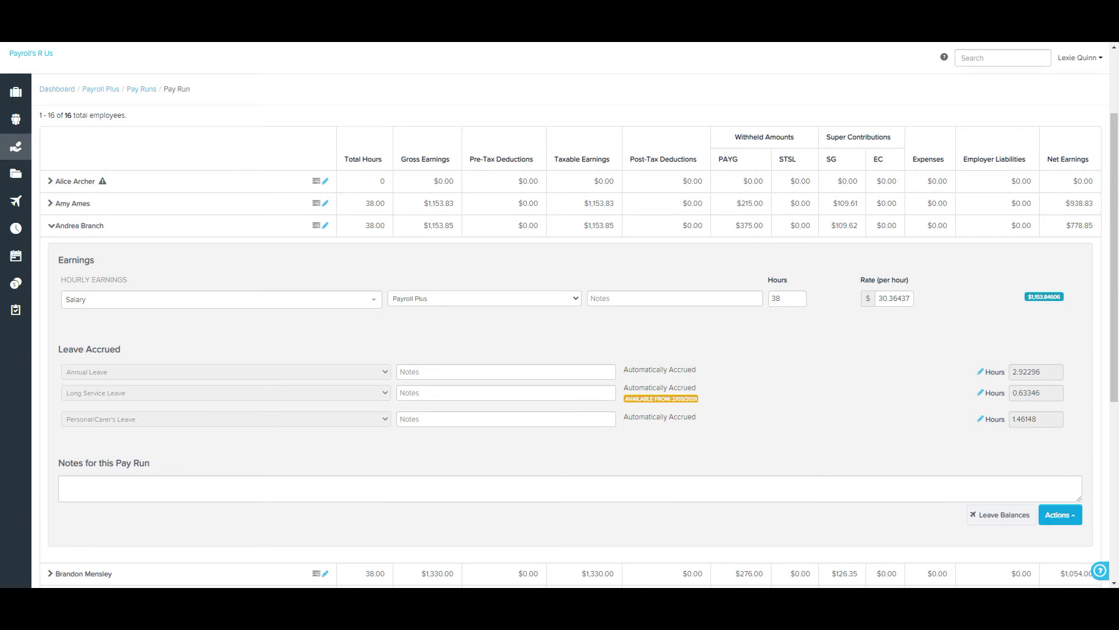
left_click(1060, 515)
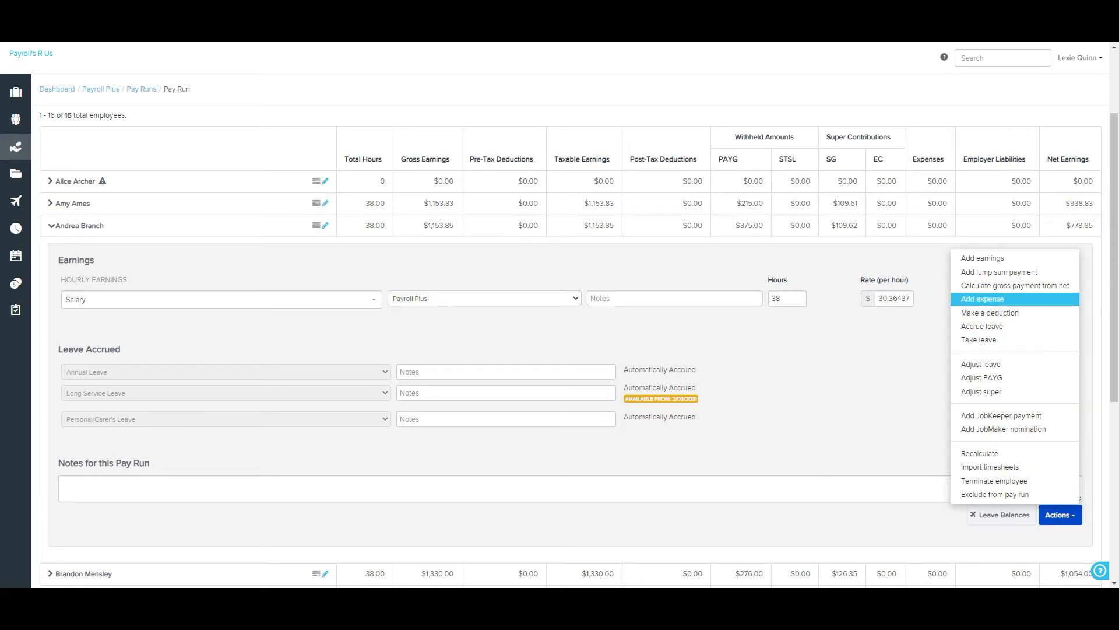
left_click(983, 299)
left_click(189, 485)
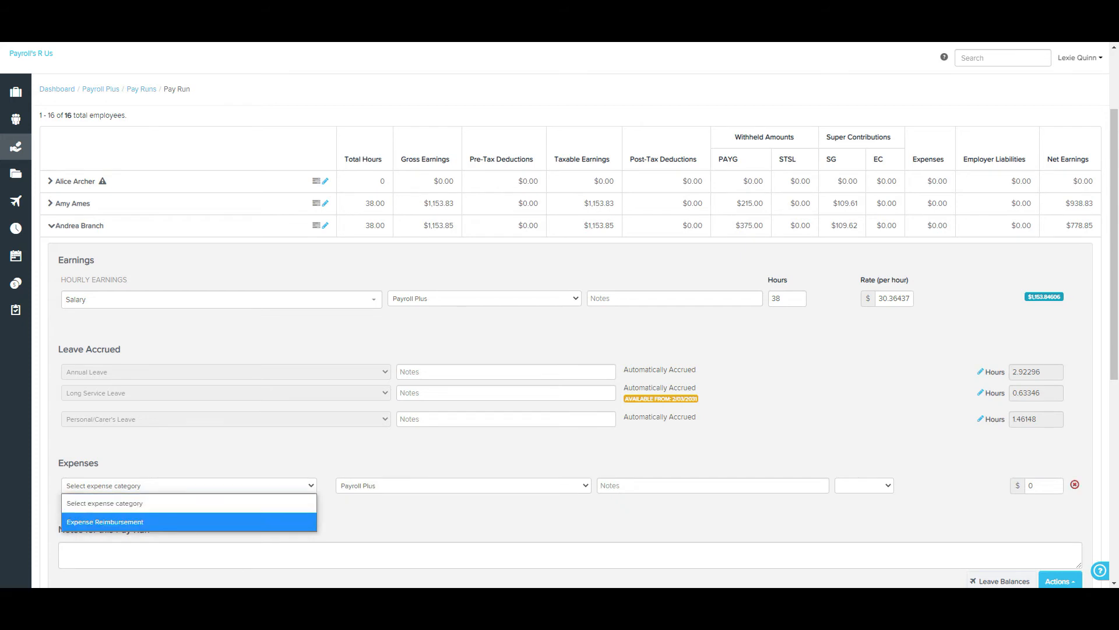
left_click(187, 519)
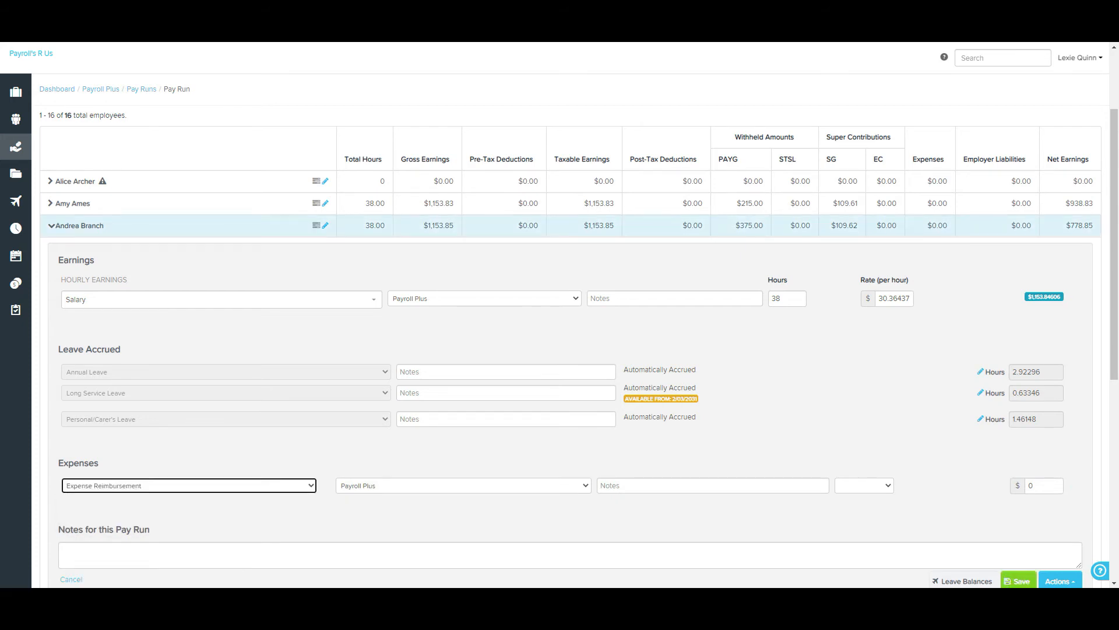
left_click(1043, 486)
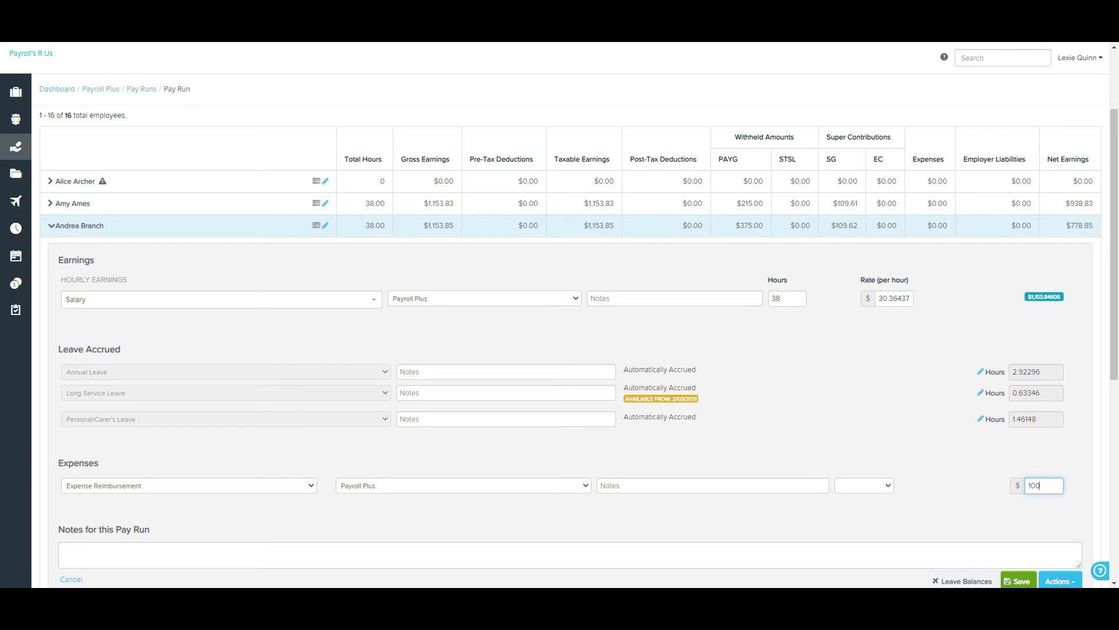
left_click(1018, 581)
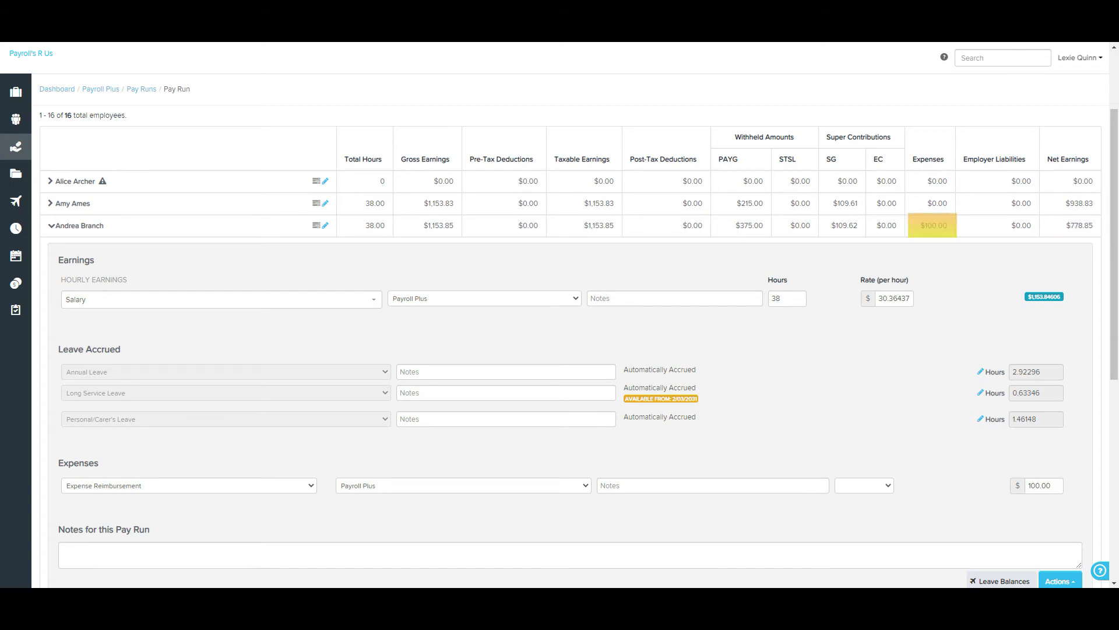
left_click(79, 225)
scroll(79, 226, "up", 1)
scroll(560, 350, "up", 2)
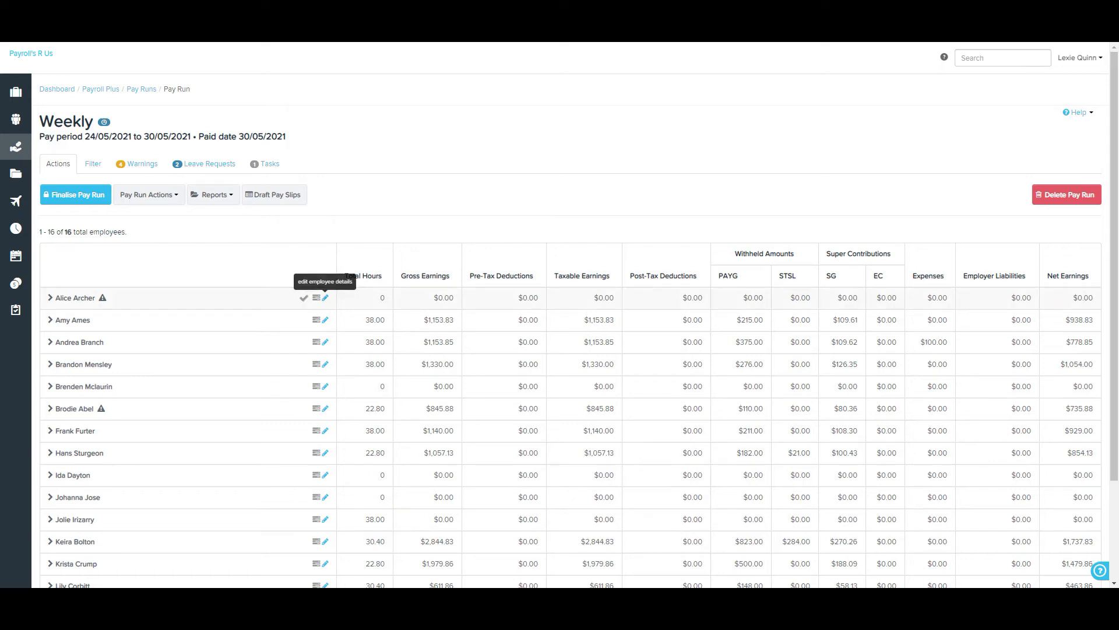
Step: In the first listed employee's pay run defaults, enable paying earnings by default, set timesheets to exceptions only, and save
left_click(325, 297)
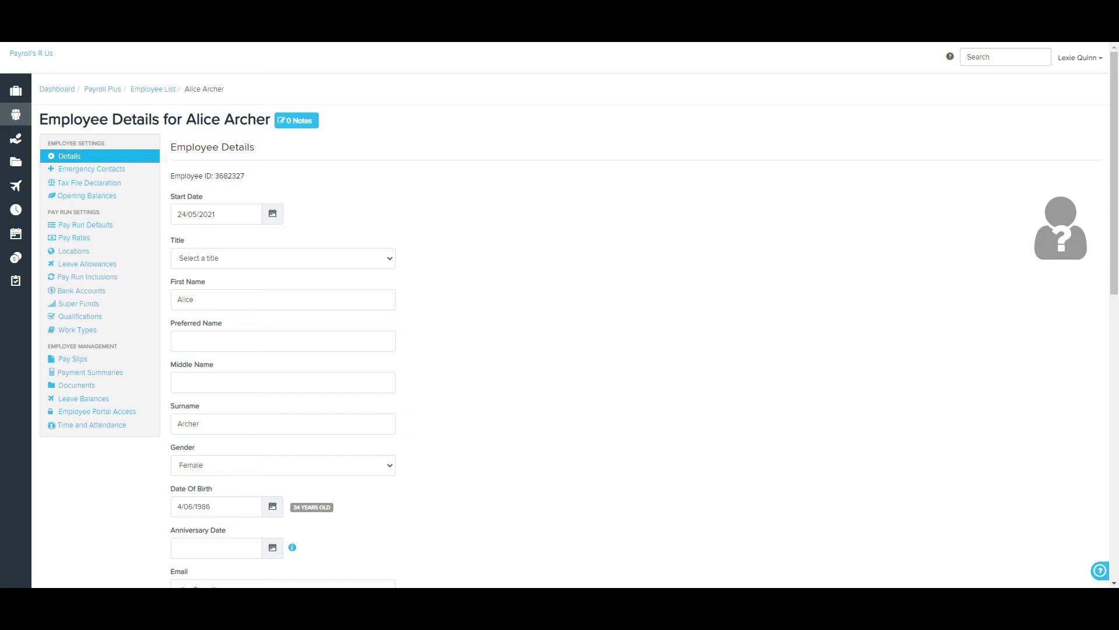
left_click(86, 225)
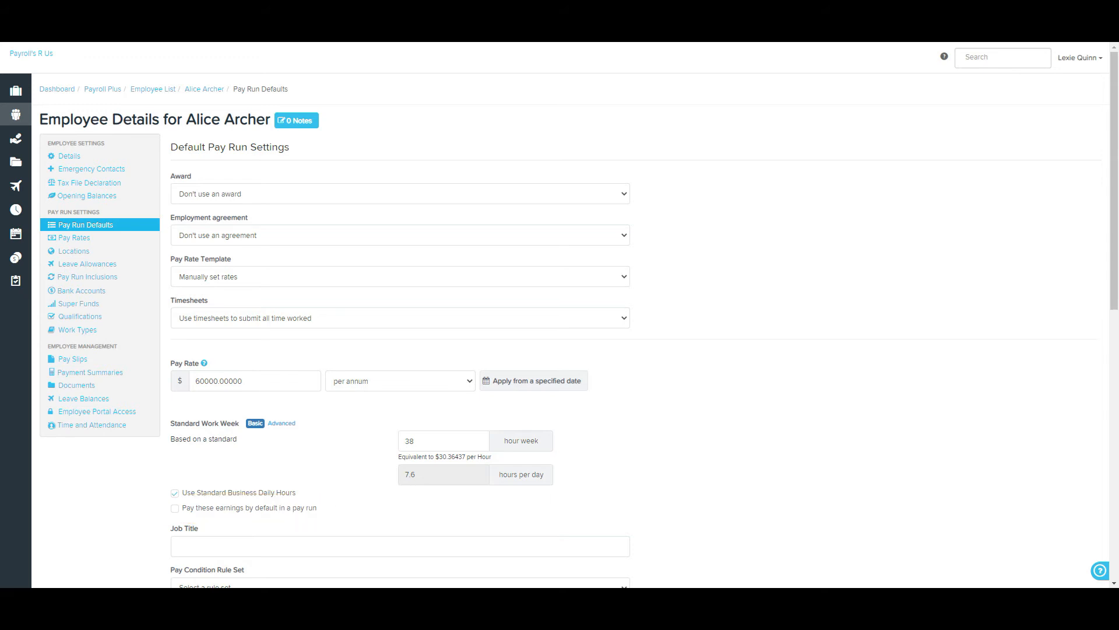
left_click(175, 508)
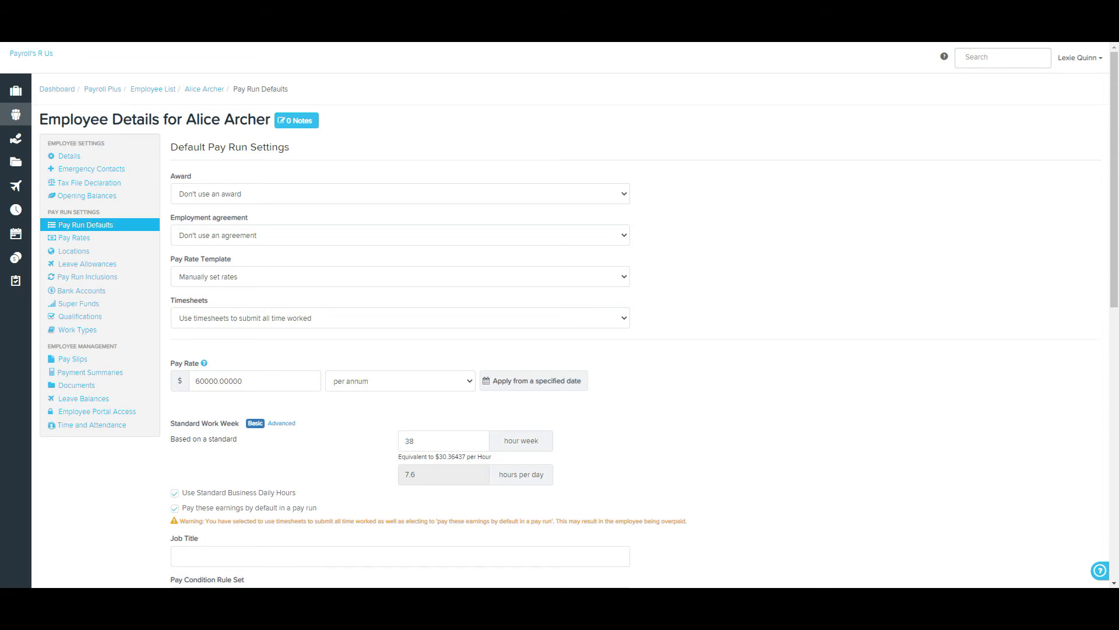
left_click(399, 317)
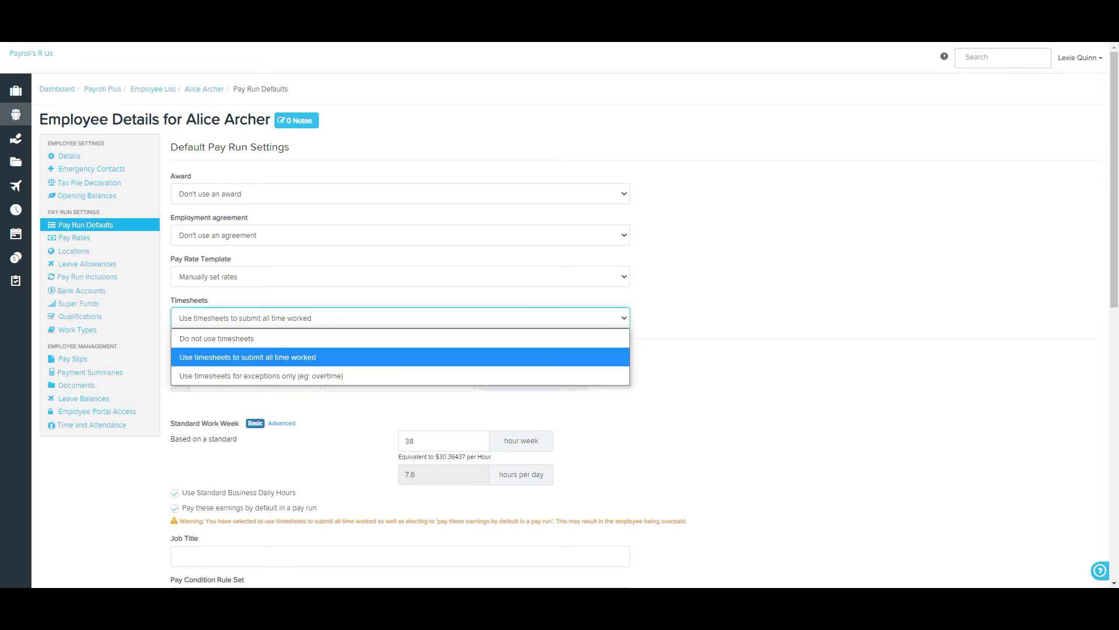
left_click(261, 376)
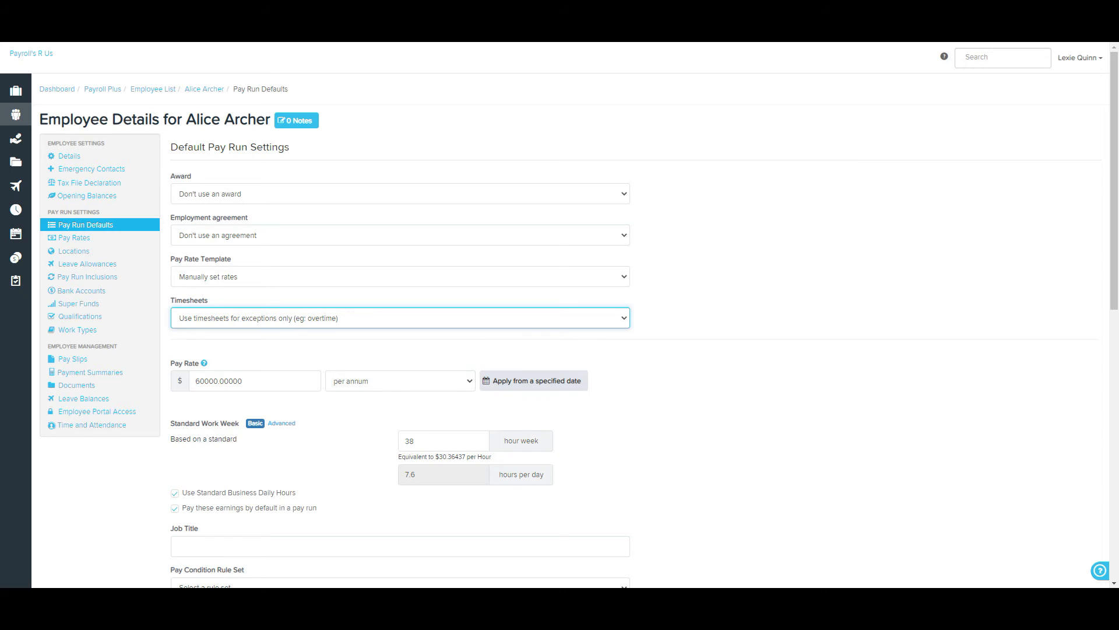
scroll(400, 344, "down", 8)
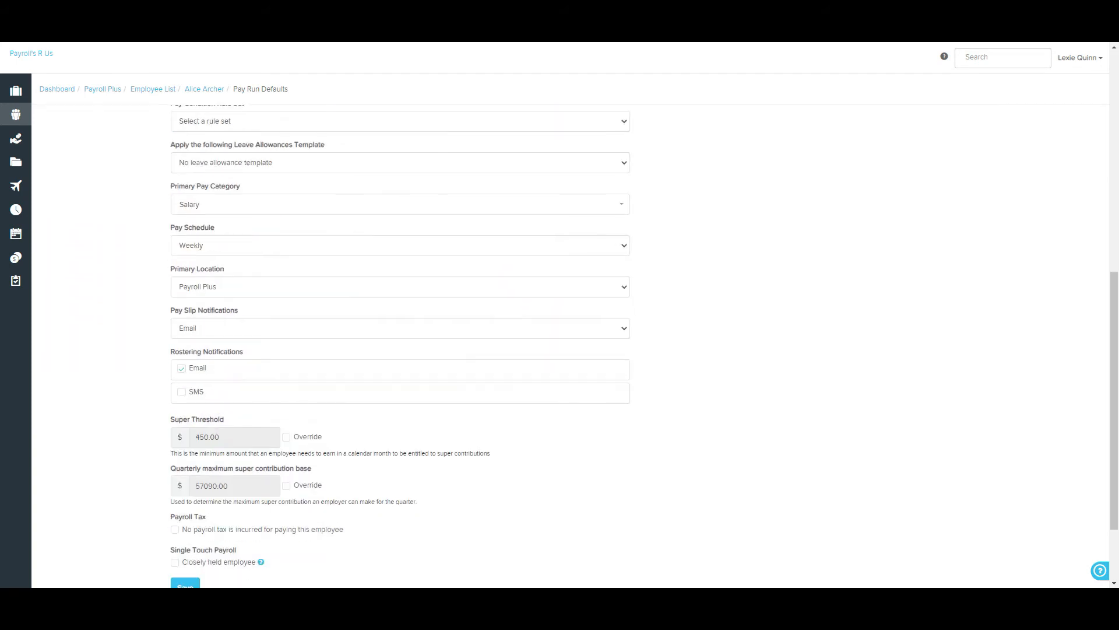
scroll(400, 344, "down", 2)
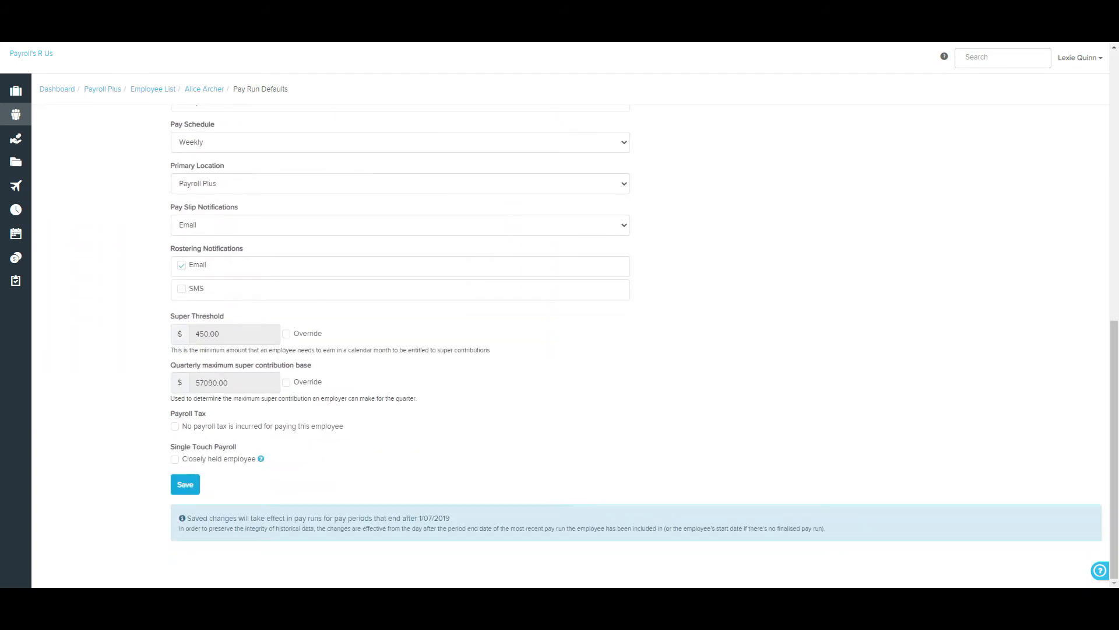
left_click(185, 484)
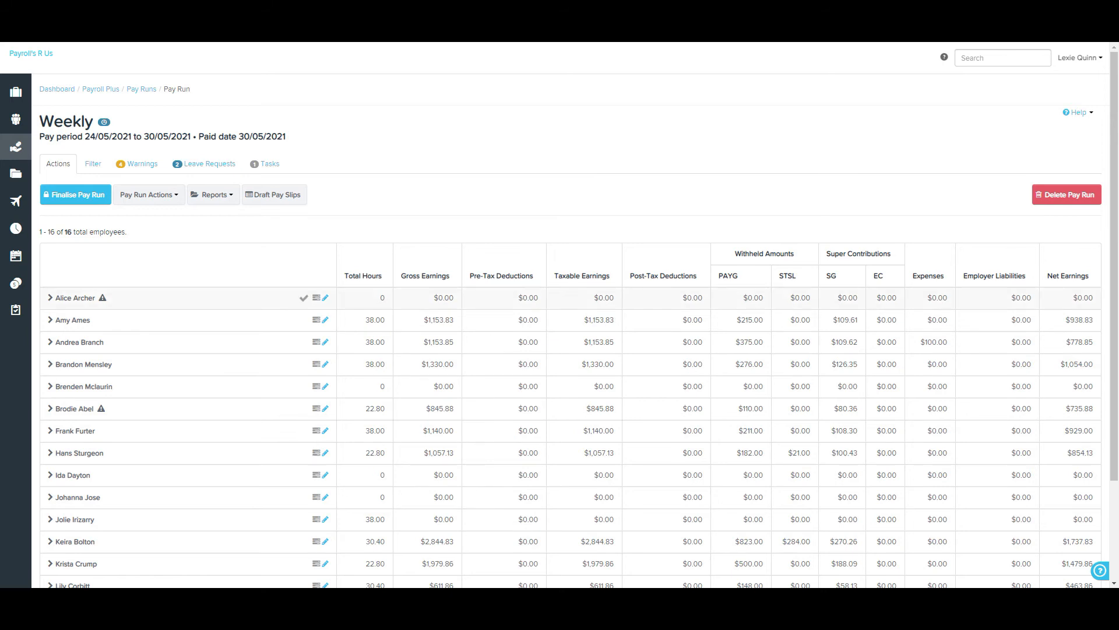
Step: Exclude the first listed employee from the weekly pay run and include them again to refresh their pay
left_click(75, 298)
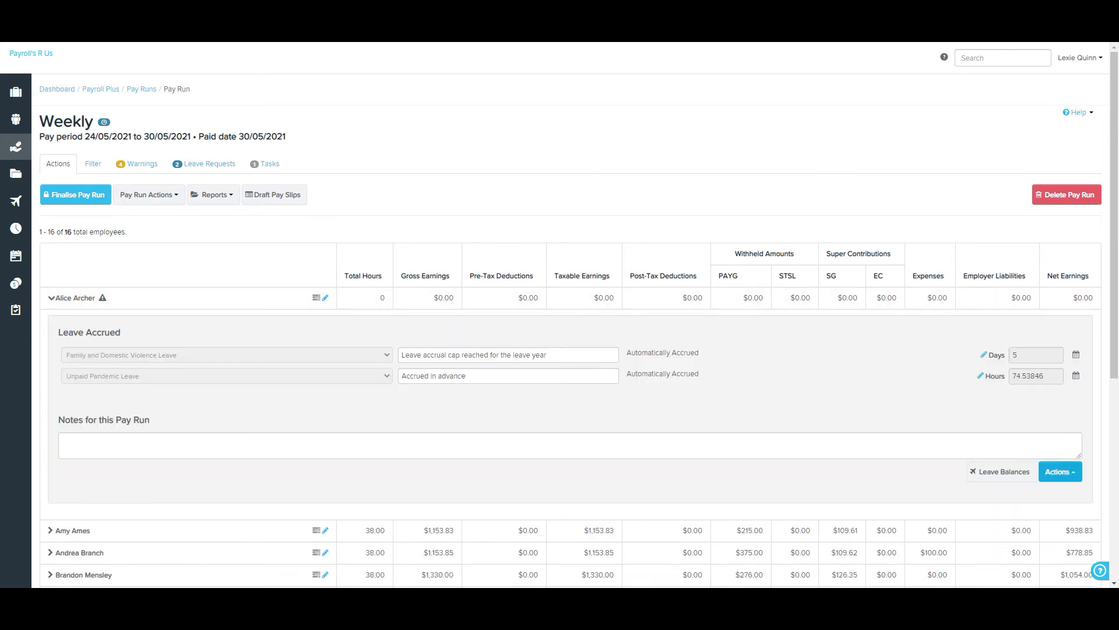
left_click(1060, 471)
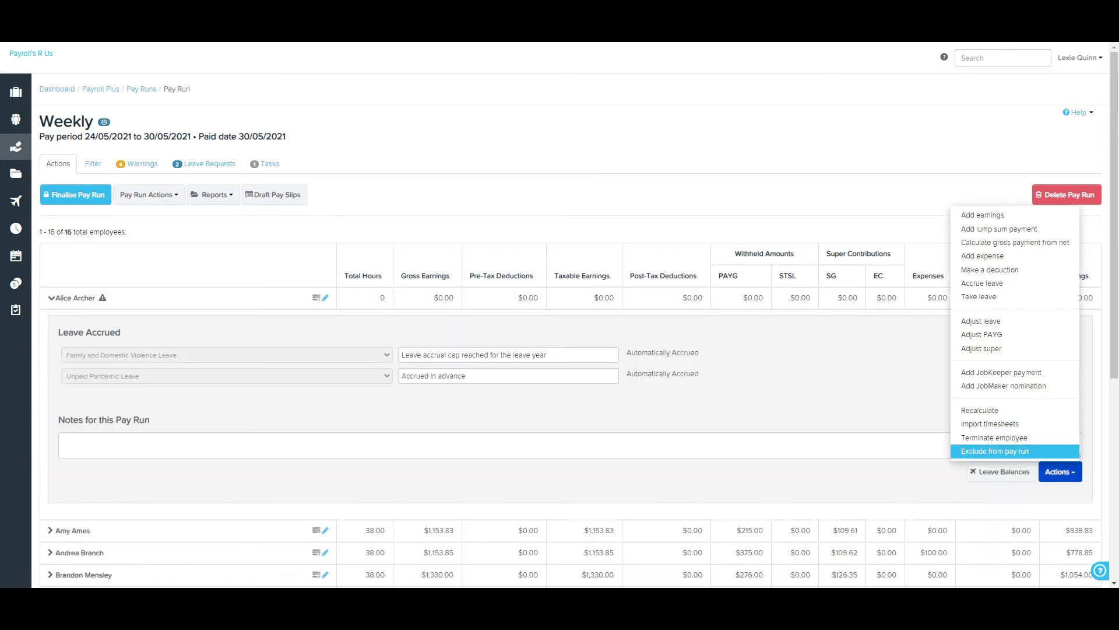
left_click(995, 451)
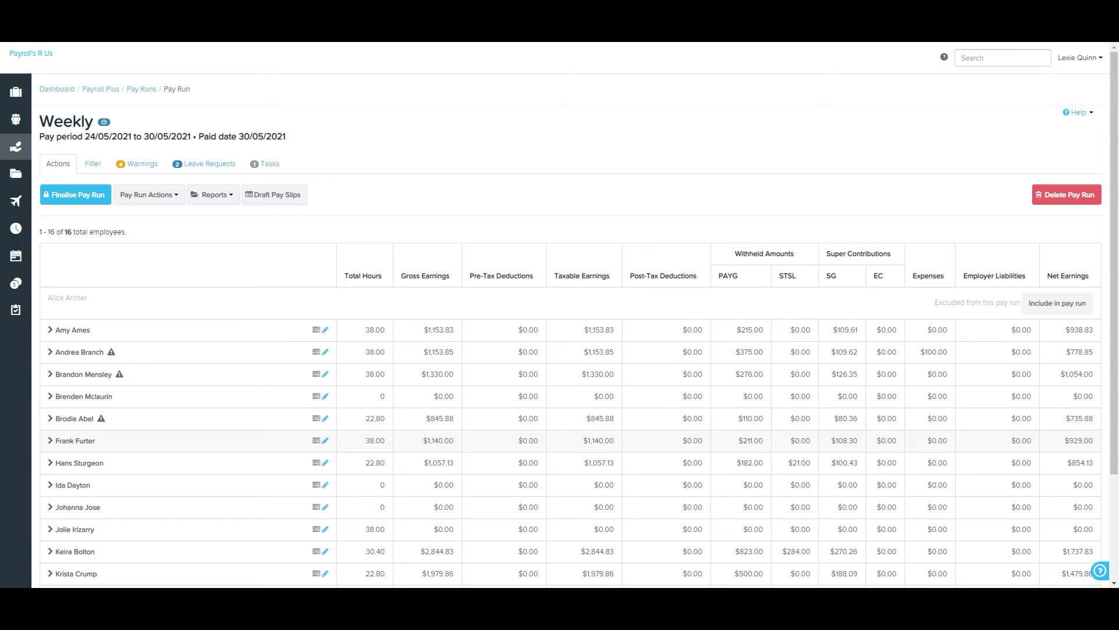
left_click(1056, 302)
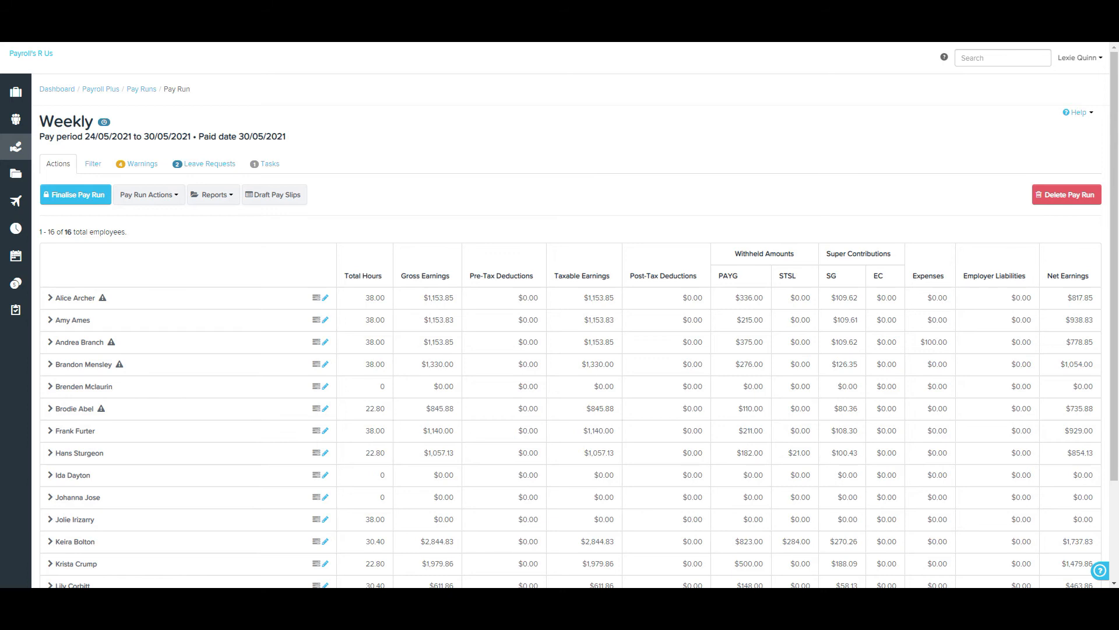
Step: Expand the second listed employee's pay details, view their leave balances and close the balances
left_click(72, 320)
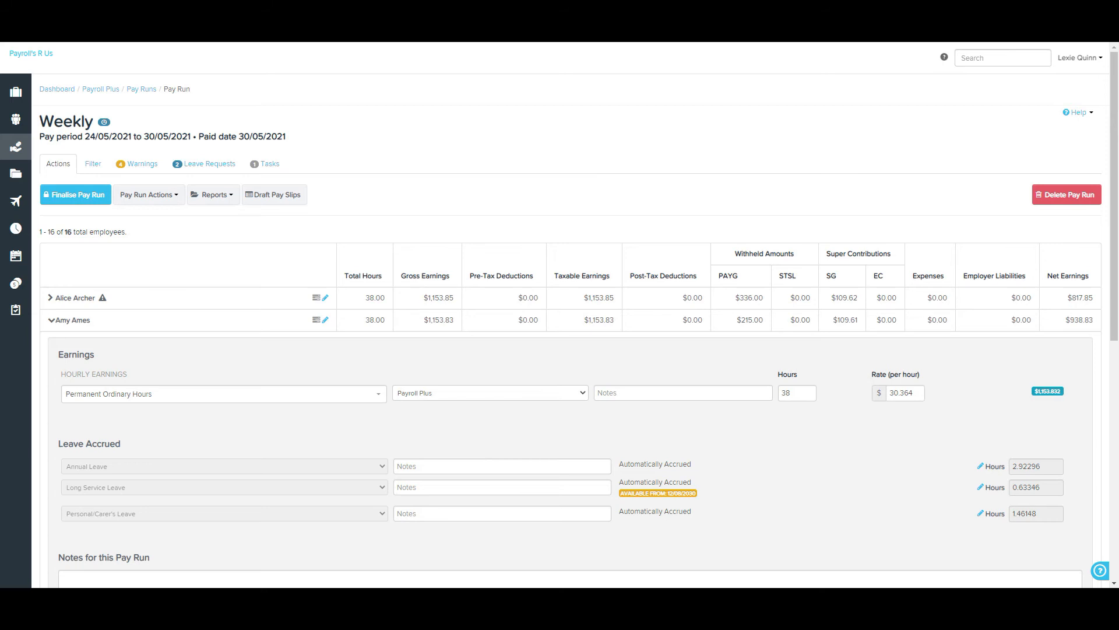
scroll(560, 344, "down", 3)
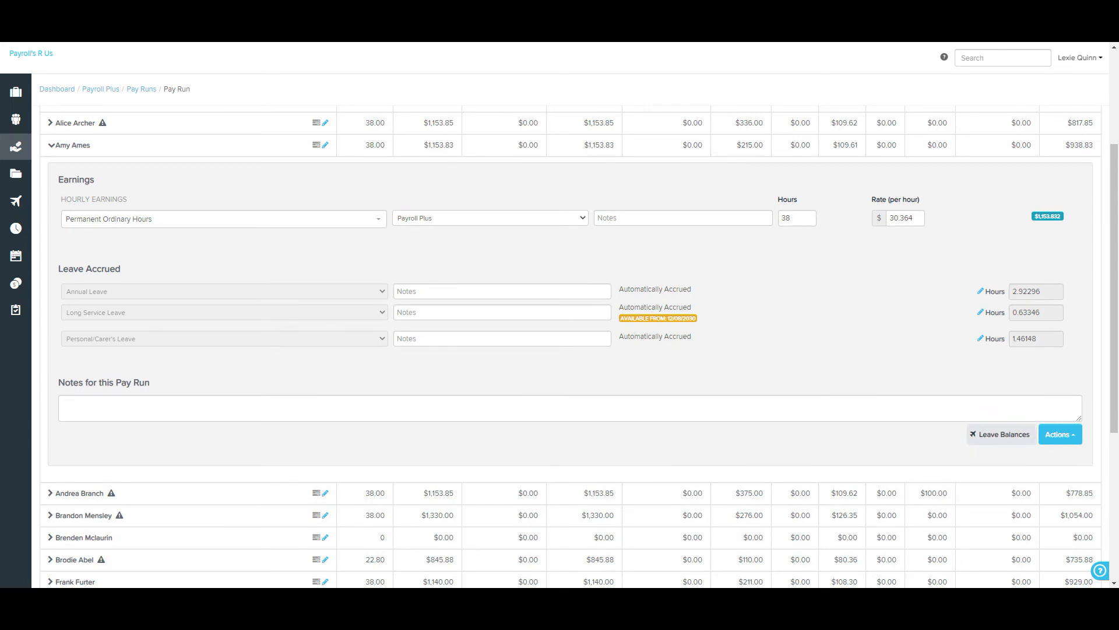
left_click(1001, 434)
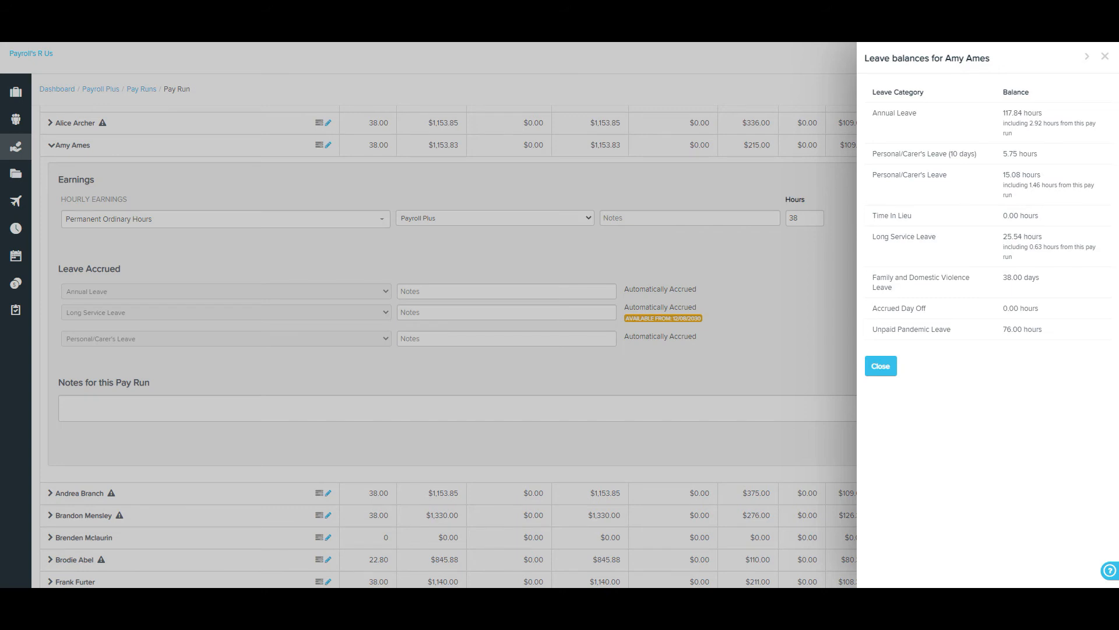
left_click(881, 366)
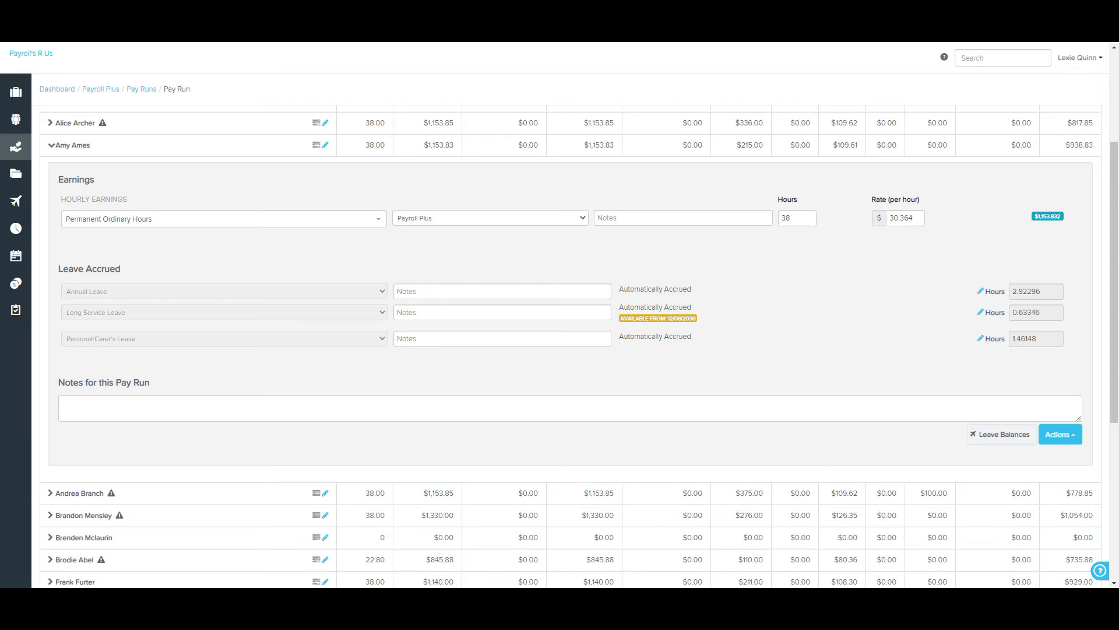
Step: Add an Overtime earnings line of 10 hours to the second listed employee's pay and save it
left_click(1060, 434)
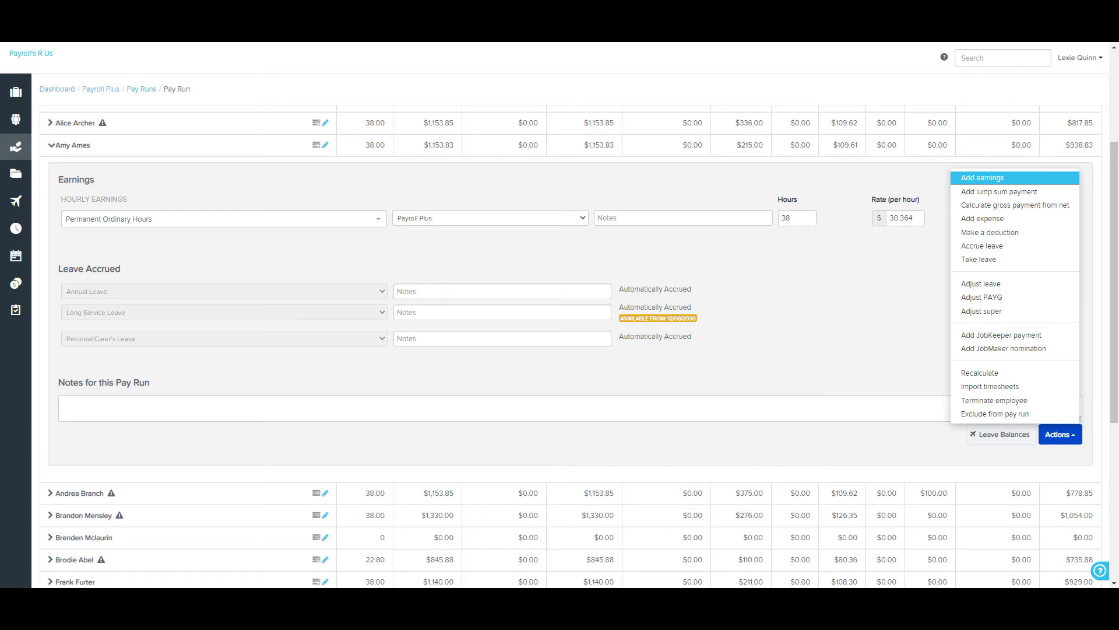
left_click(982, 178)
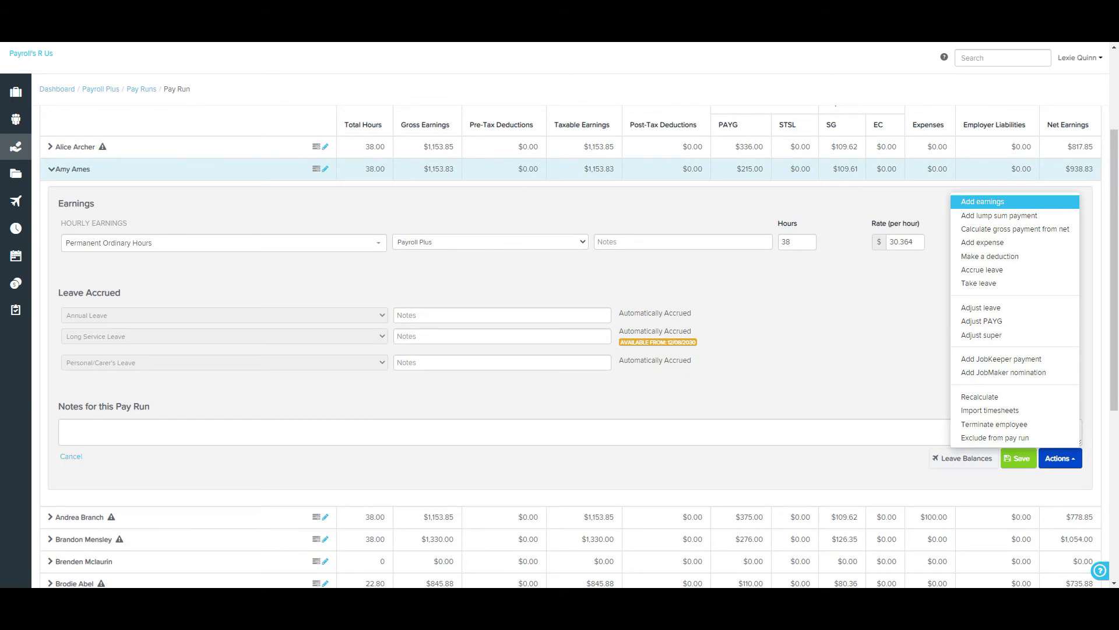
left_click(983, 202)
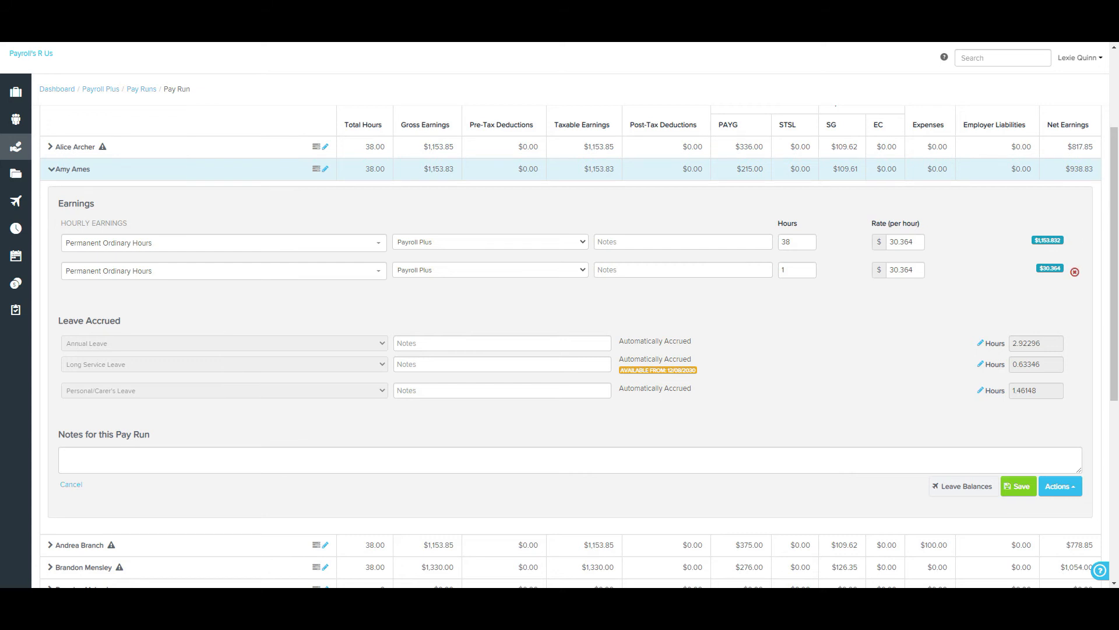
left_click(223, 271)
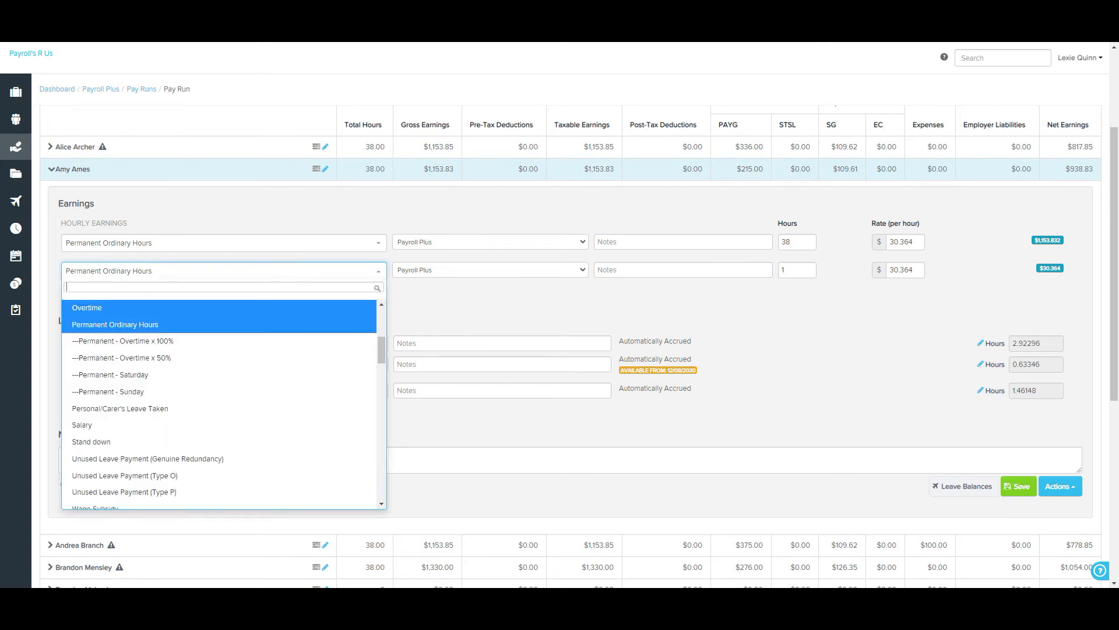
left_click(86, 308)
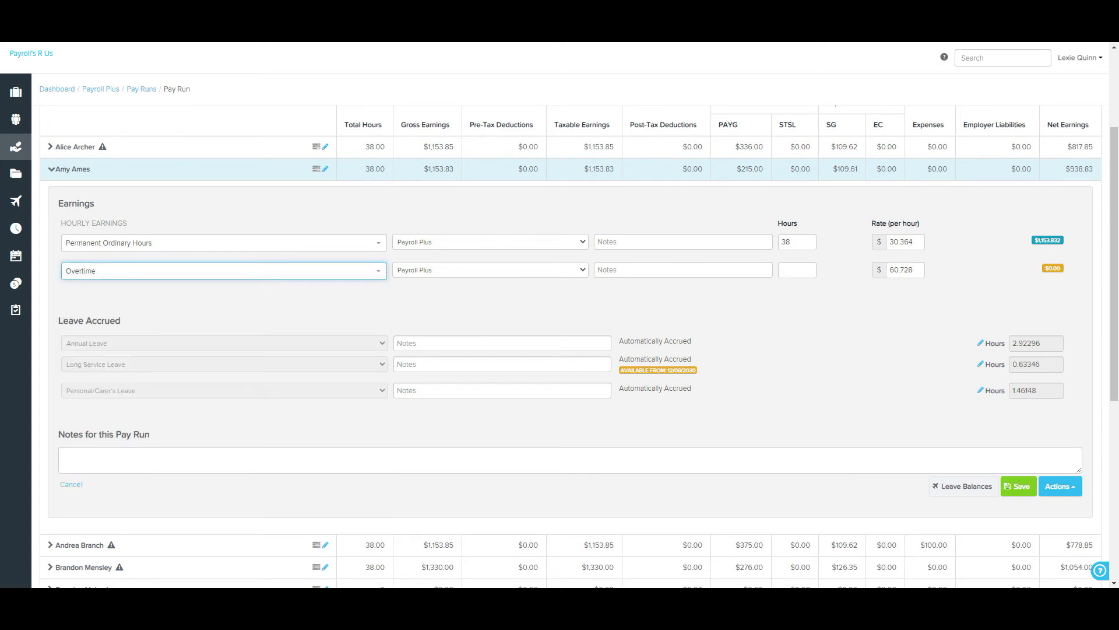
left_click(797, 270)
type("10")
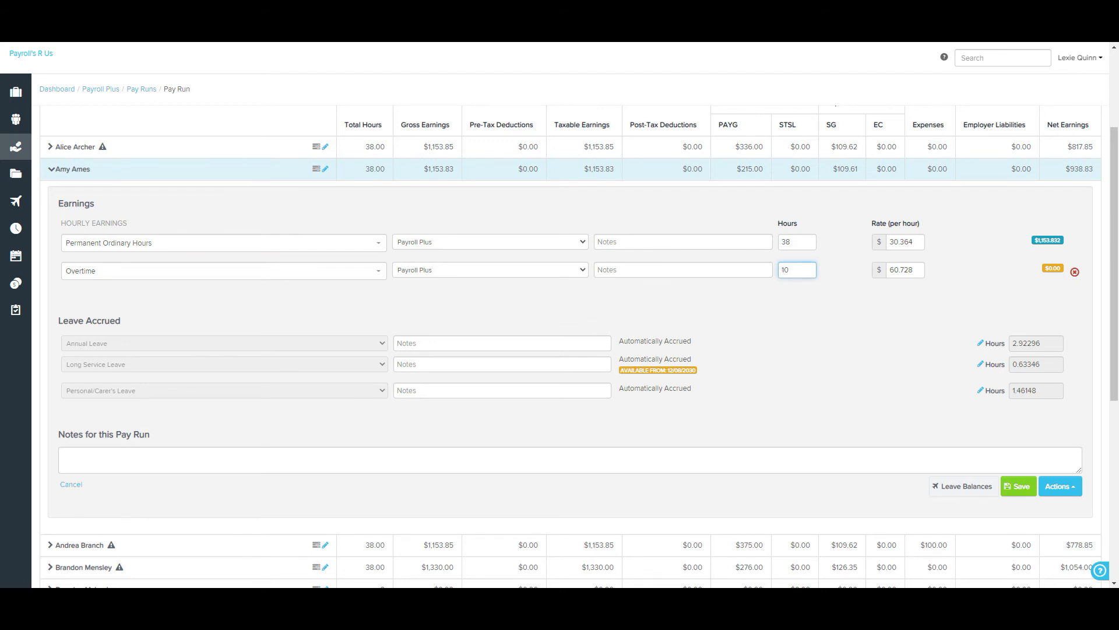
left_click(1018, 486)
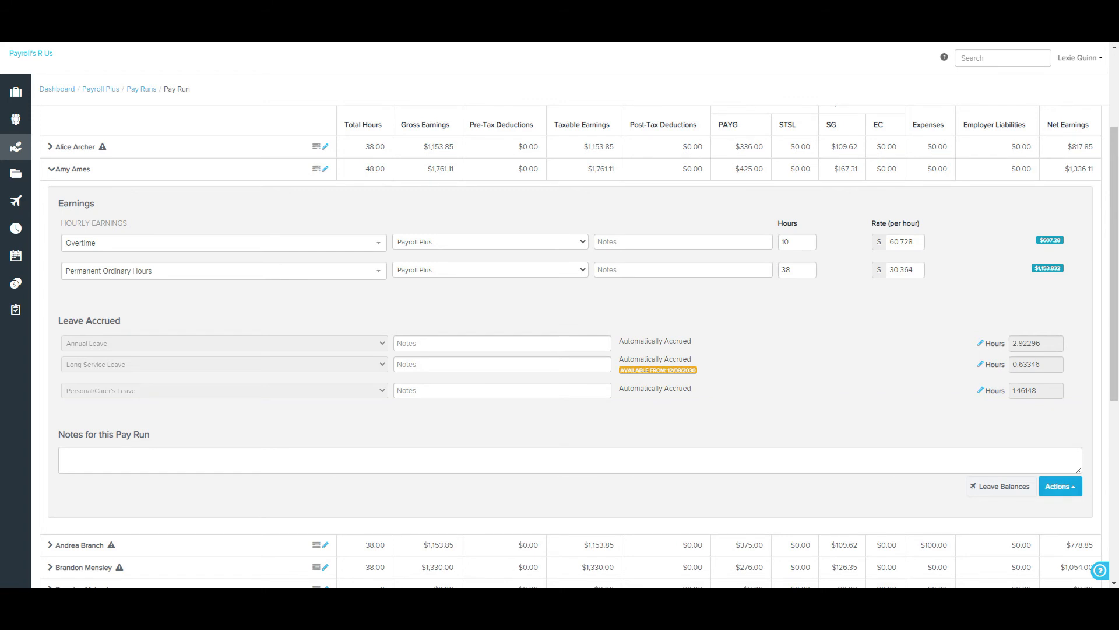
Step: Add a deduction line to the second listed employee's pay with the Salary Sacrifice Super category
left_click(1059, 486)
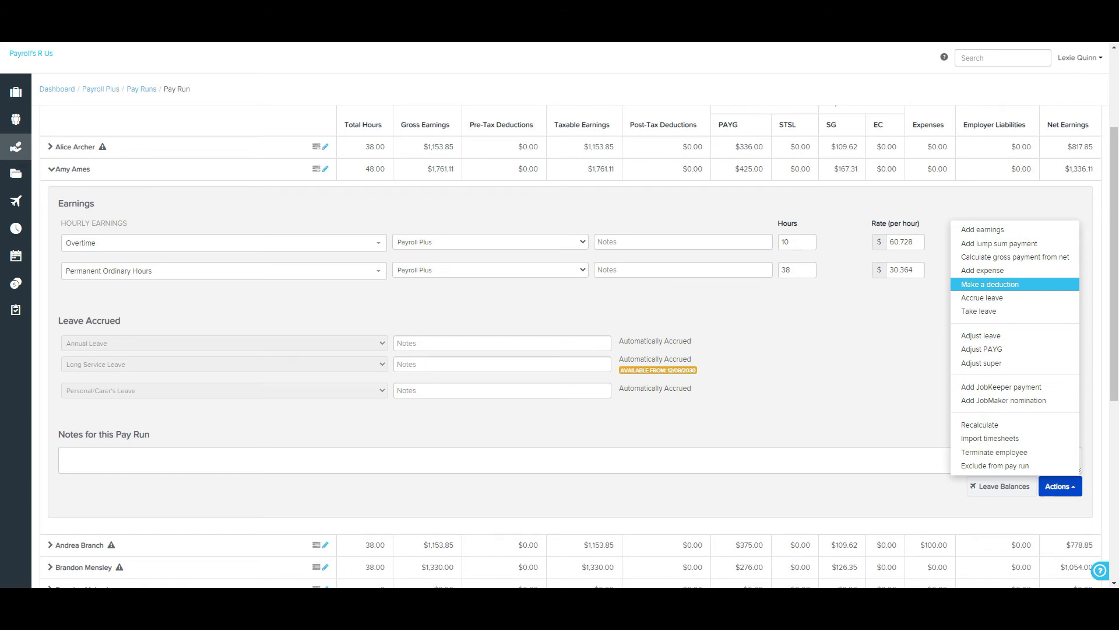
left_click(989, 284)
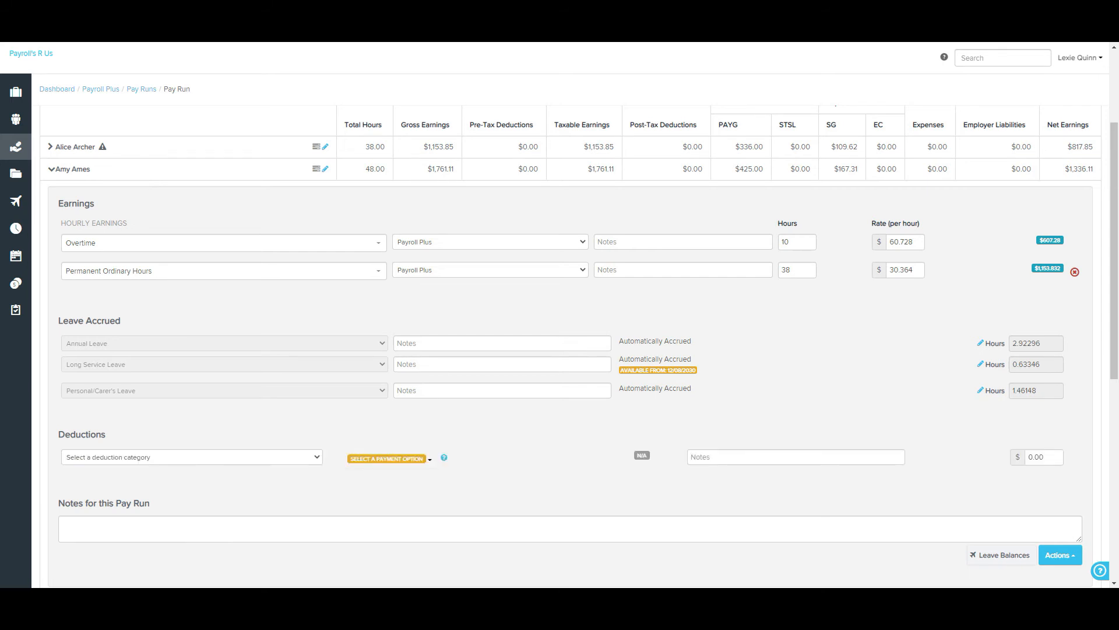
left_click(192, 457)
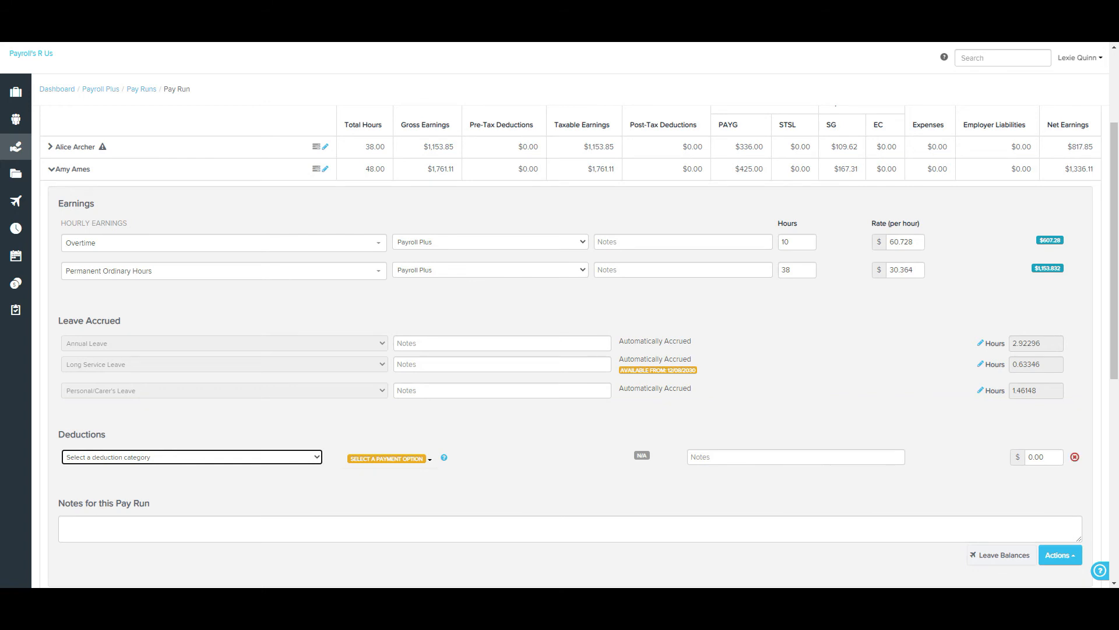
left_click(191, 457)
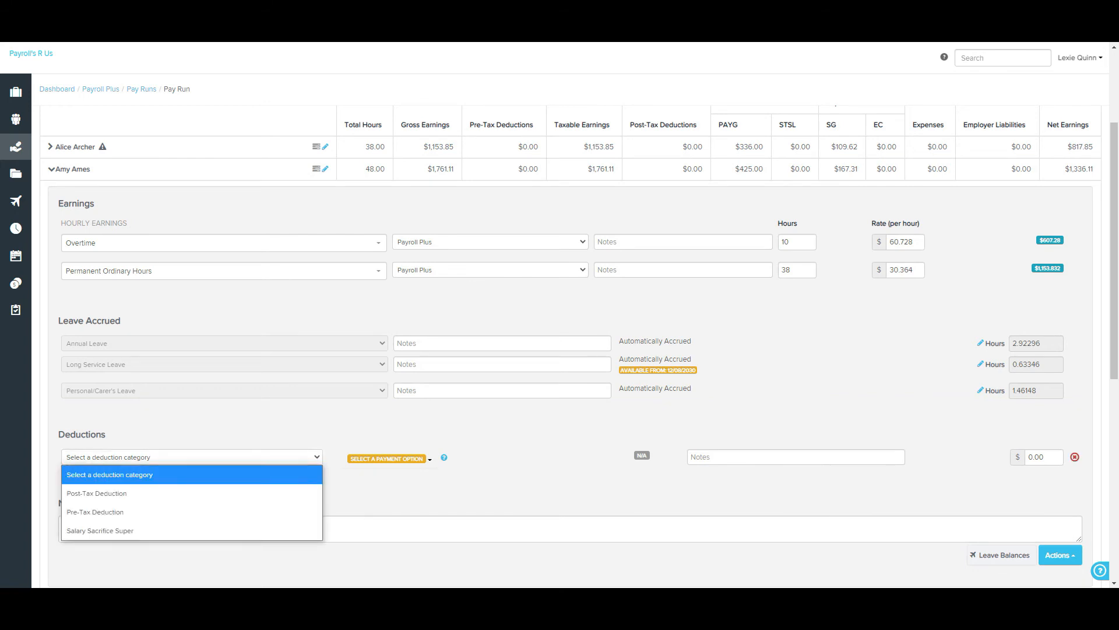
key("Down")
key("Down")
key("Down")
key("Return")
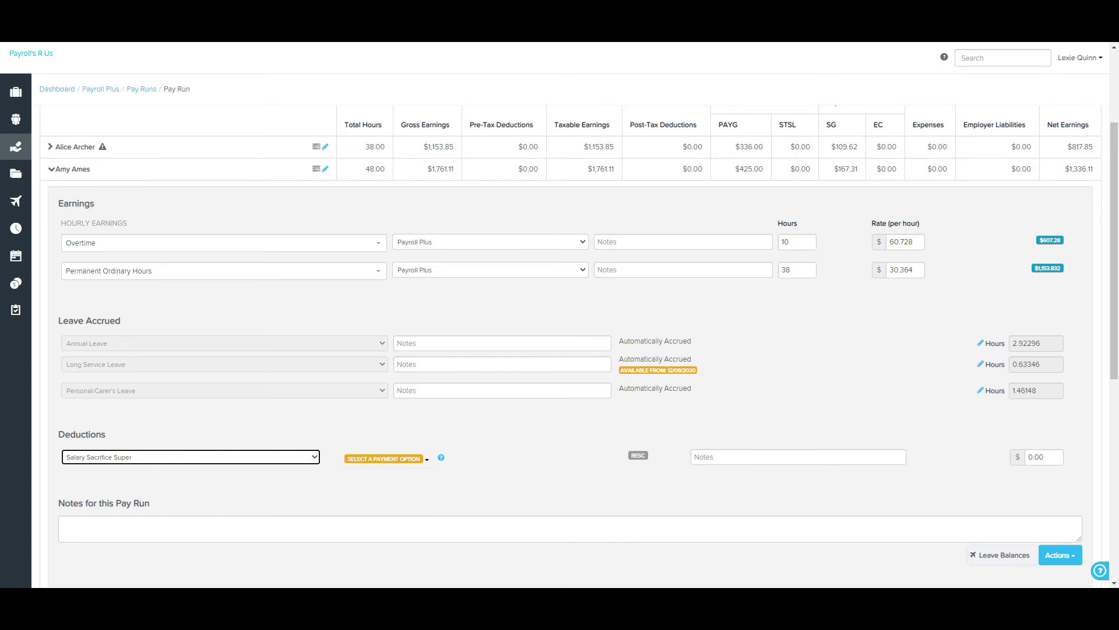
Step: Direct the salary sacrifice deduction to the HESTA Super fund, set its amount to $50 and save the employee's pay
left_click(387, 459)
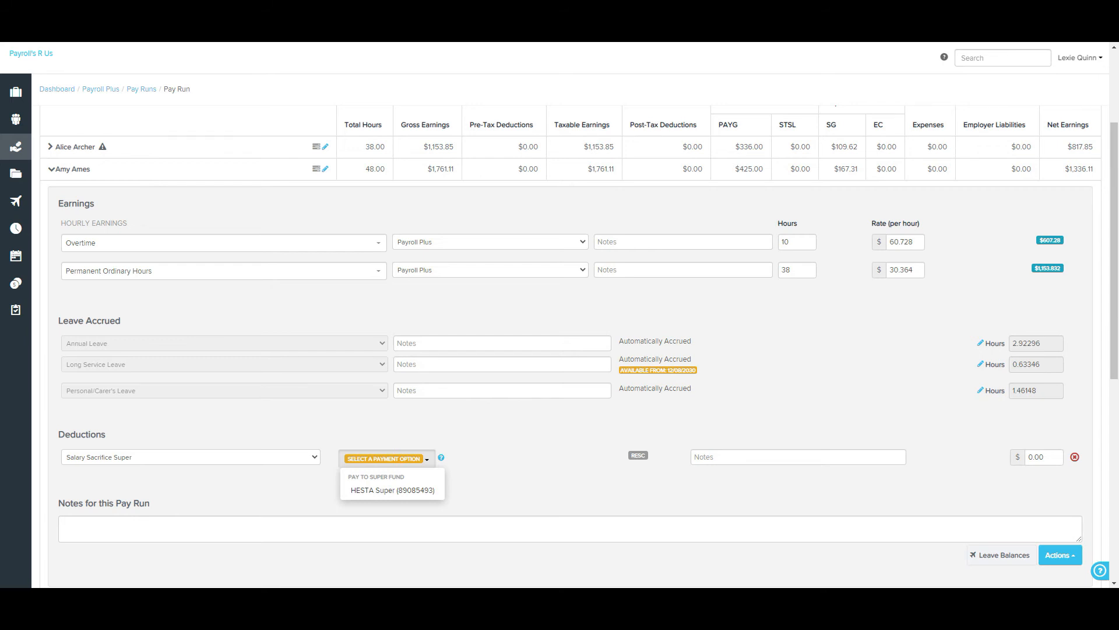
left_click(392, 490)
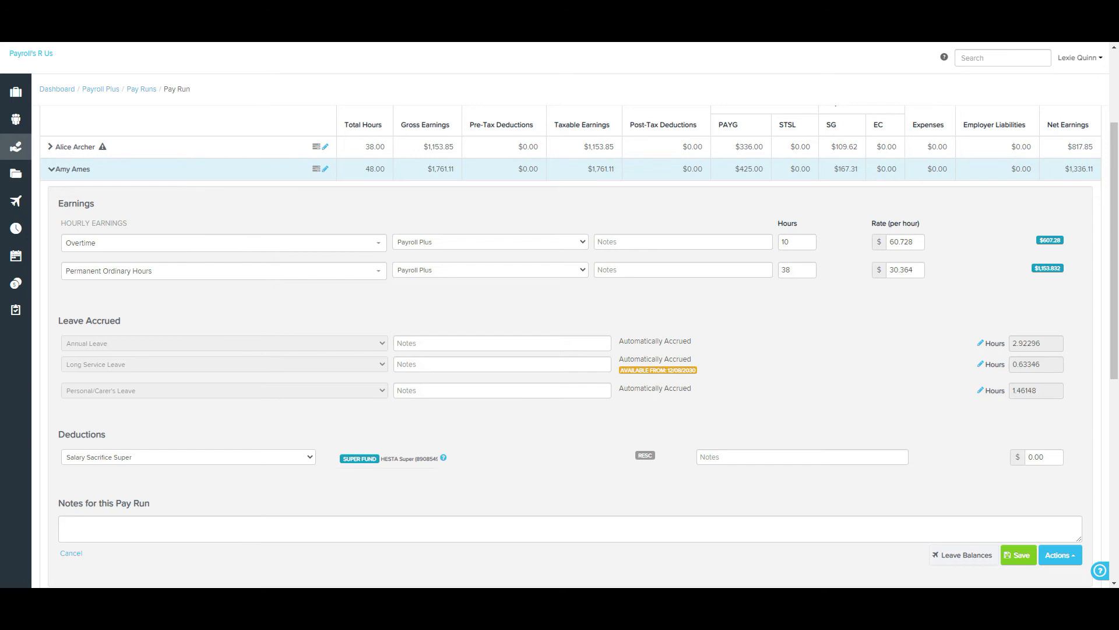
left_click(1044, 457)
type("50")
left_click(1019, 555)
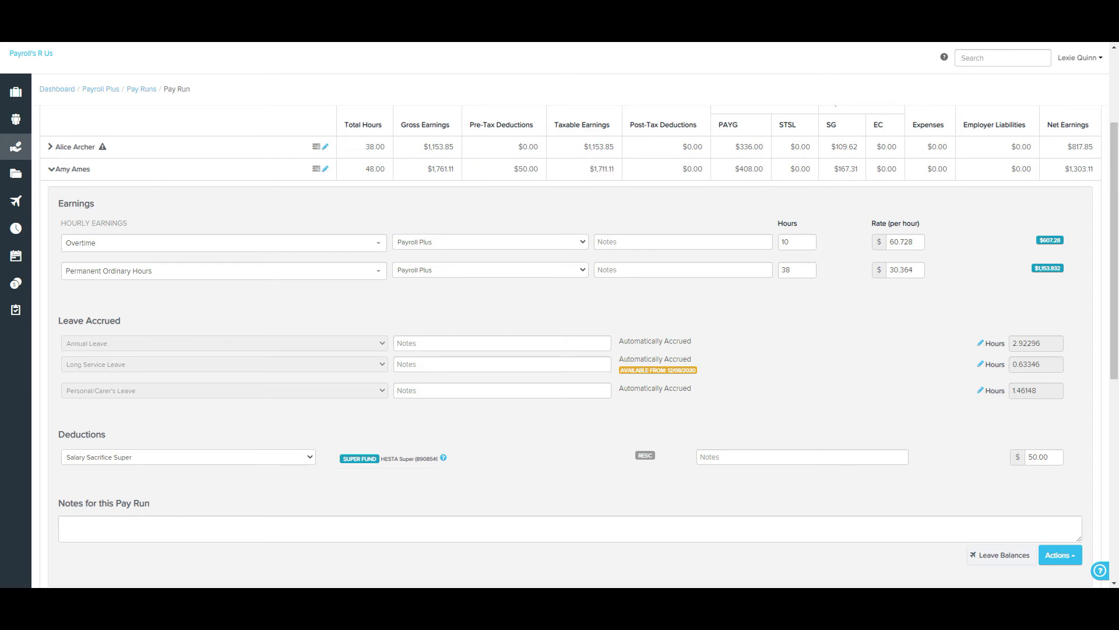
Step: View the available pay actions for the second listed employee and collapse their pay details
left_click(1059, 555)
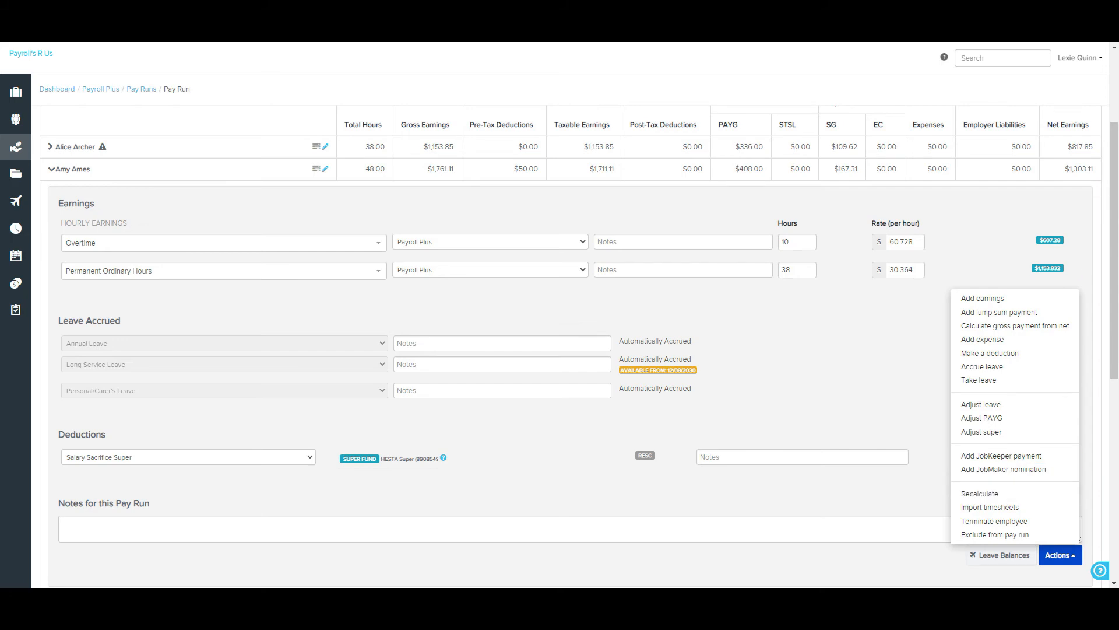
left_click(73, 169)
scroll(72, 169, "up", 3)
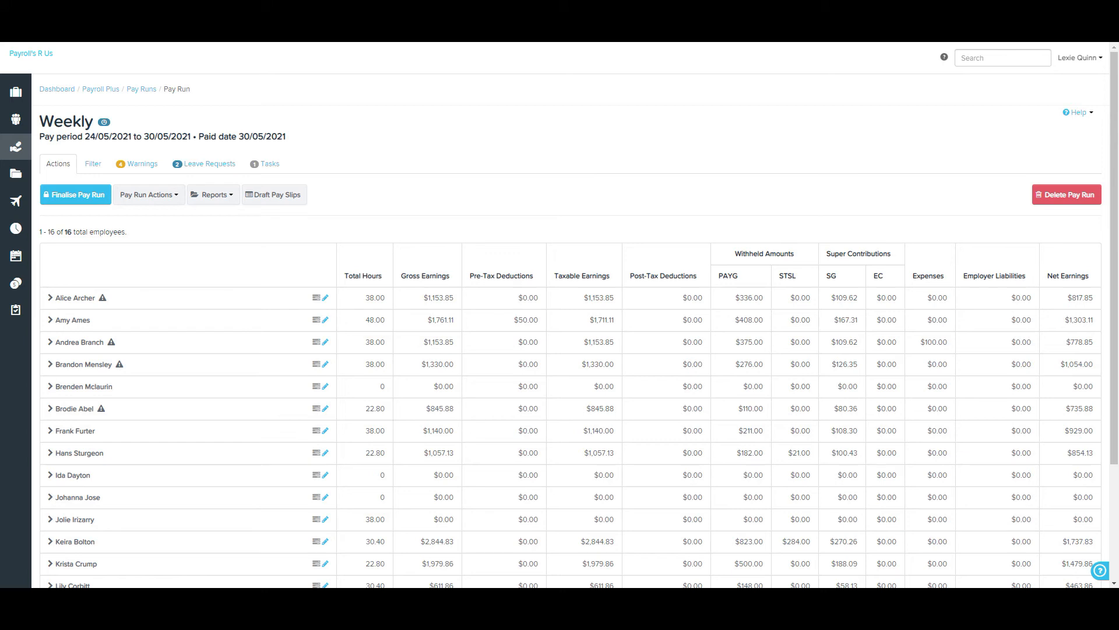
Step: Mark the first listed employee's pay as complete and complete their pending "Check for expenses" task
mouse_move(304, 297)
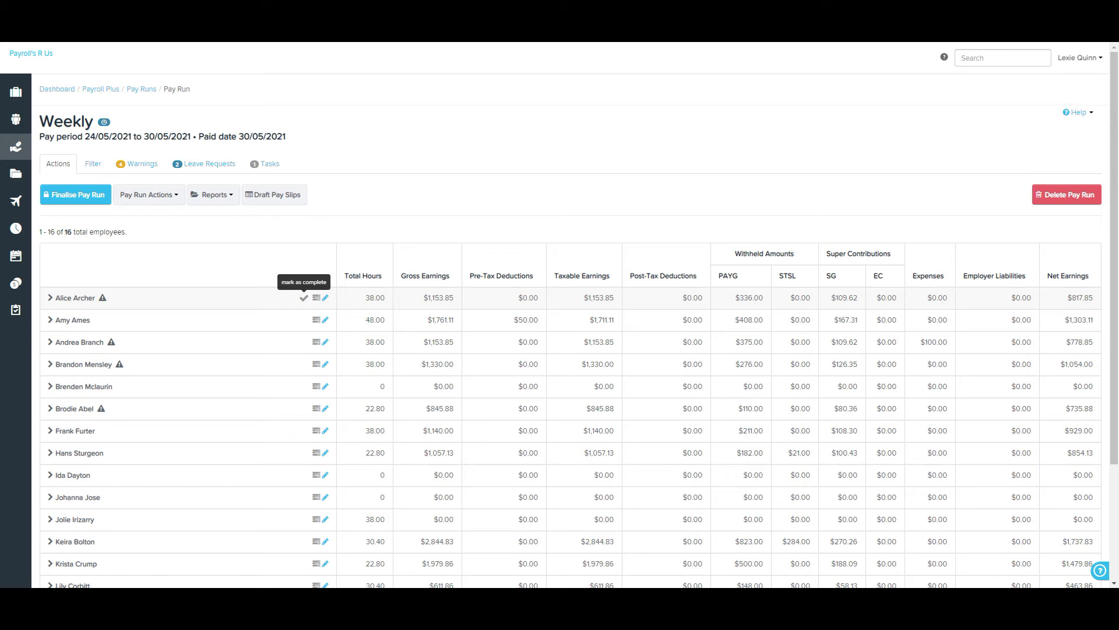
left_click(304, 298)
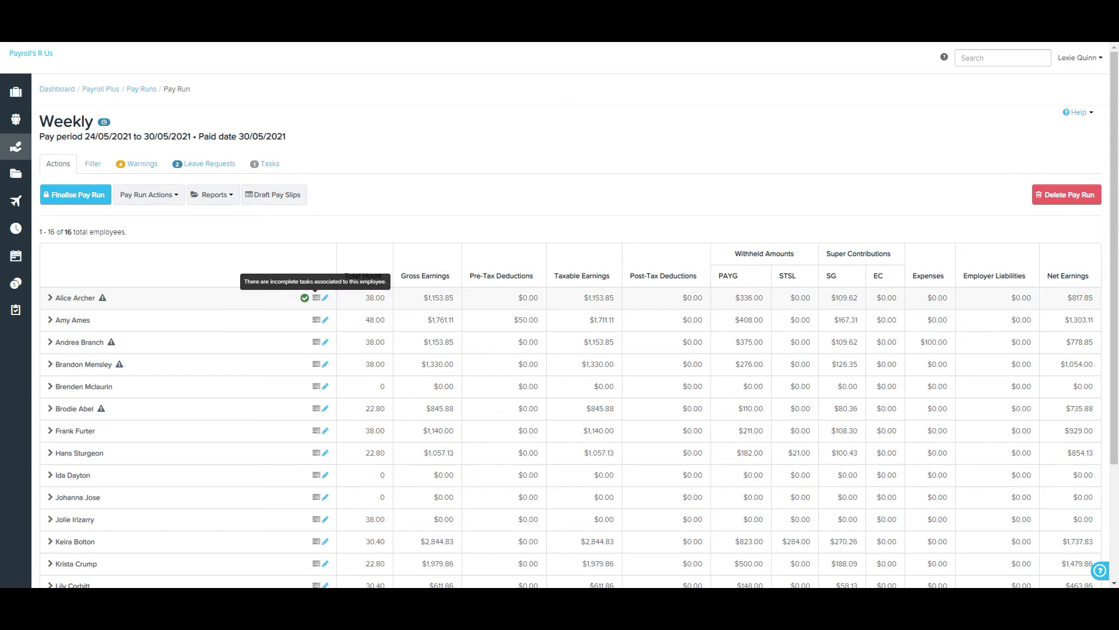
mouse_move(16, 309)
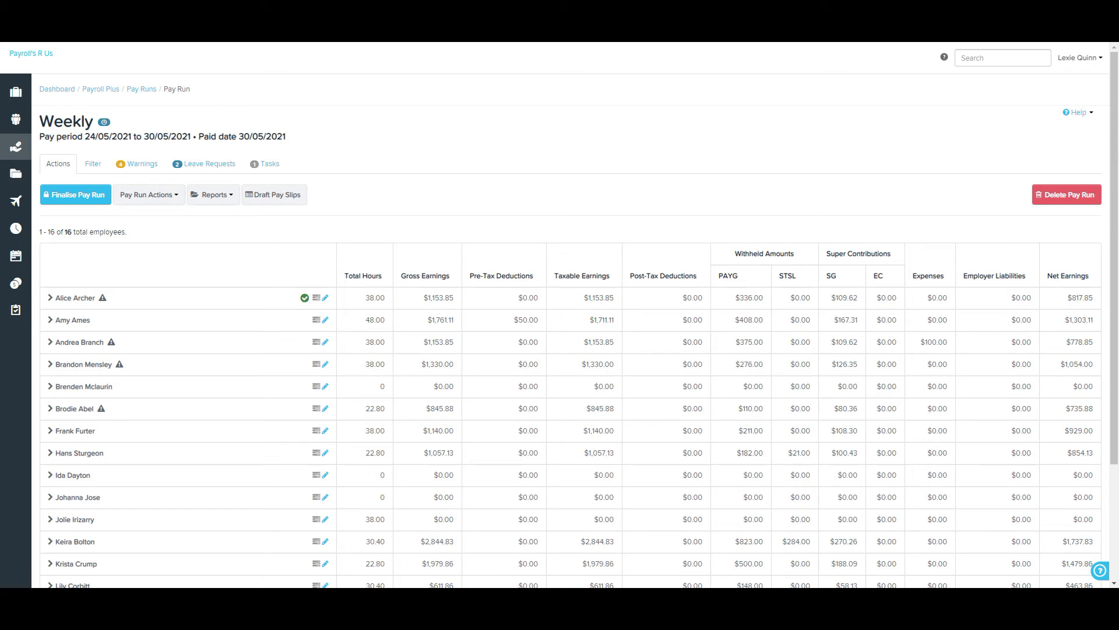
mouse_move(316, 298)
left_click(316, 297)
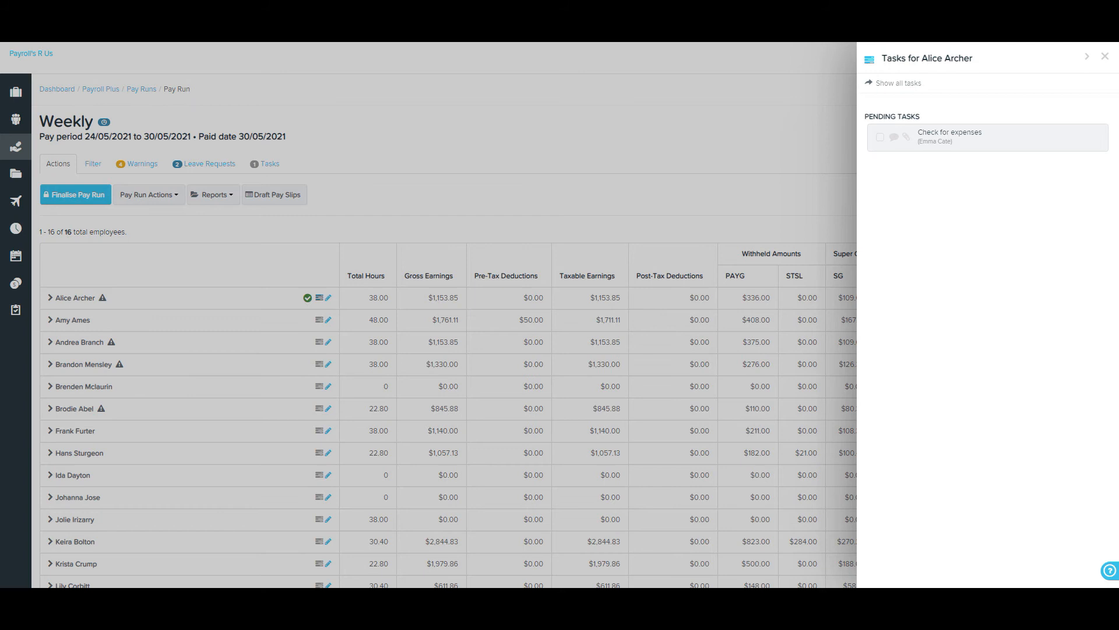
left_click(880, 137)
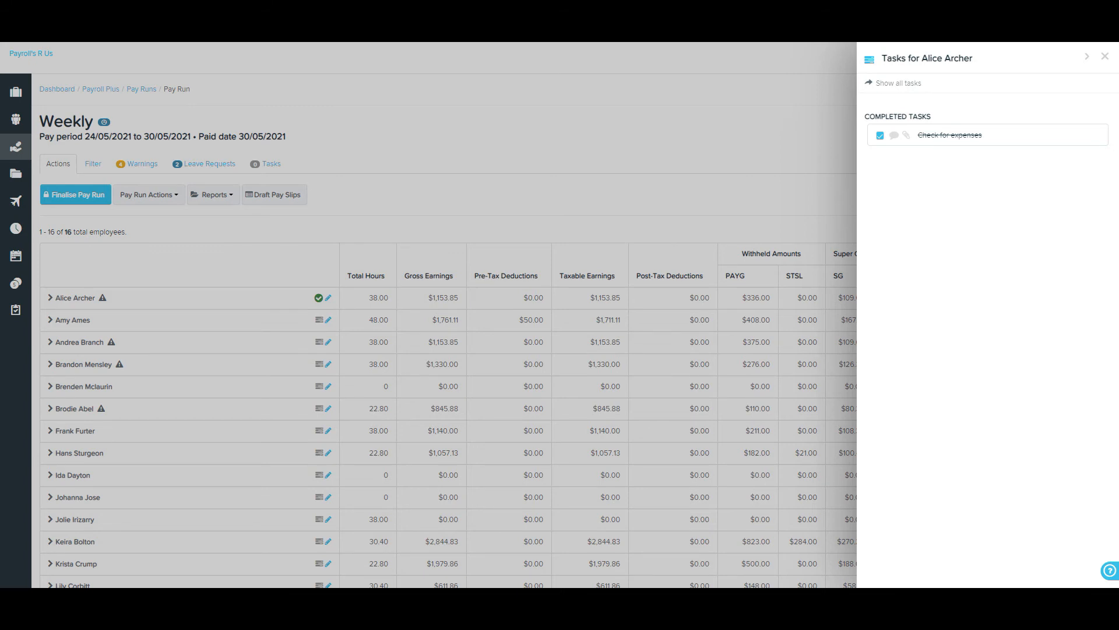
left_click(326, 298)
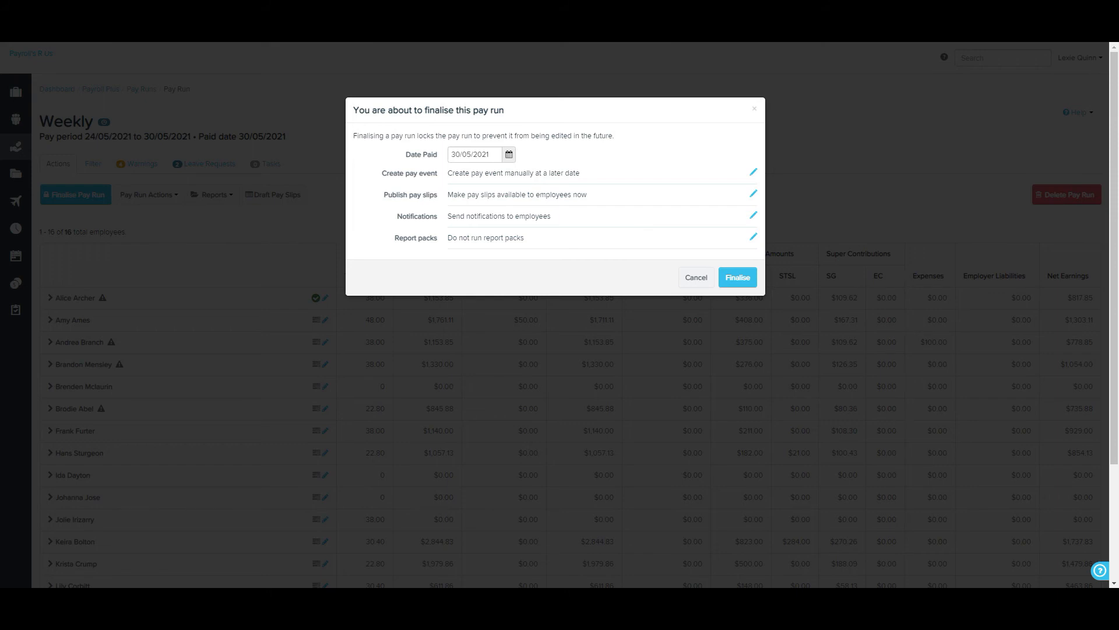
Step: In the finalise options, try each pay slip publishing choice and return to making pay slips available to employees now
left_click(753, 173)
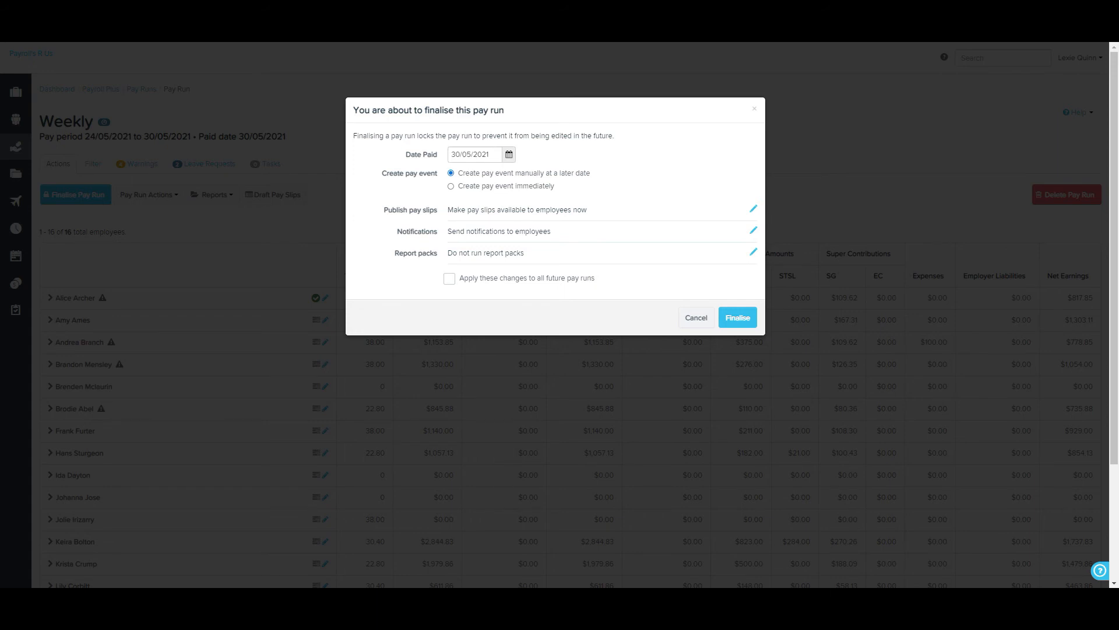
left_click(753, 209)
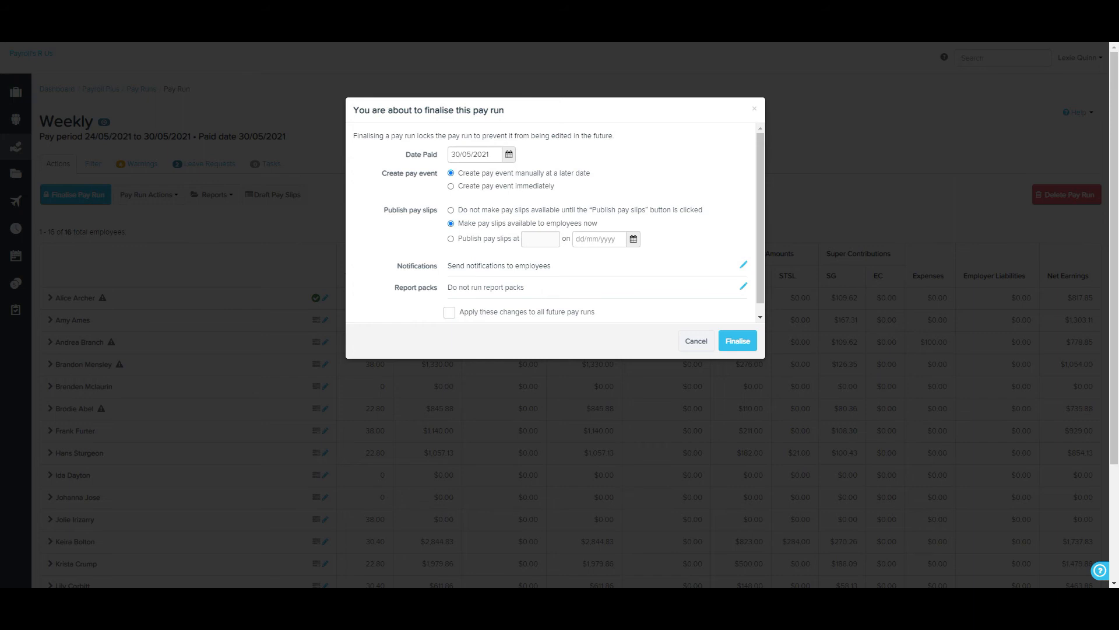
left_click(451, 210)
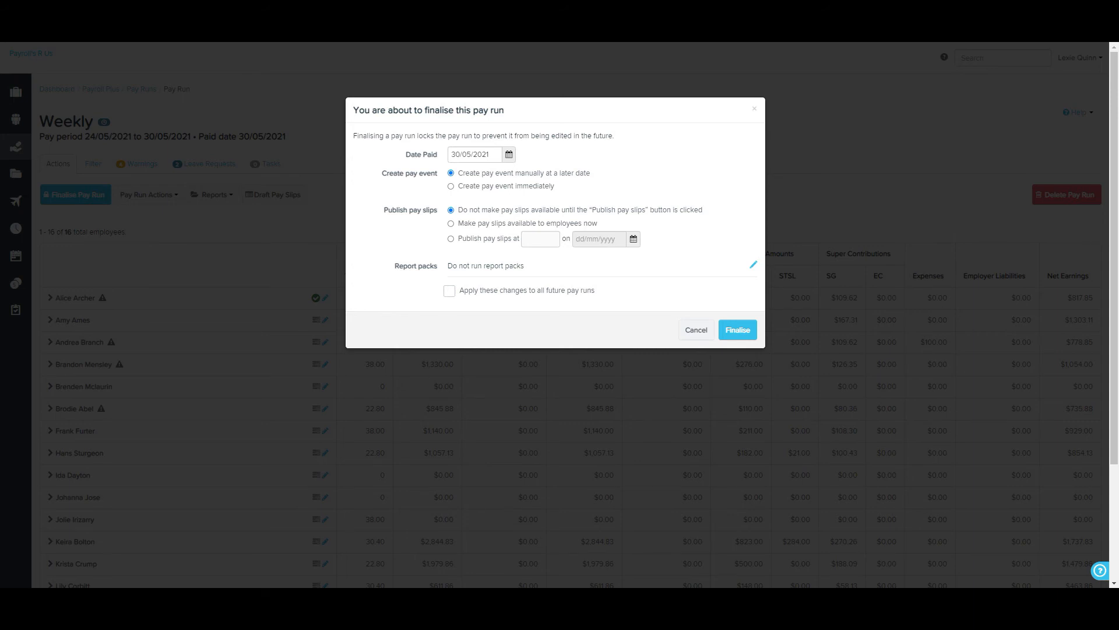
left_click(450, 224)
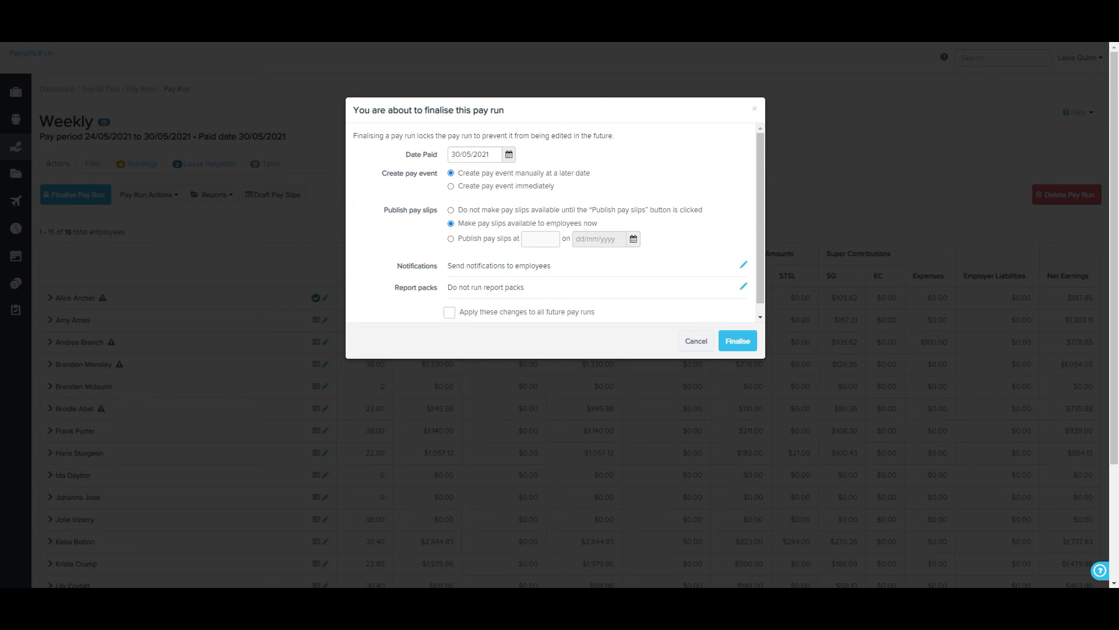
left_click(451, 239)
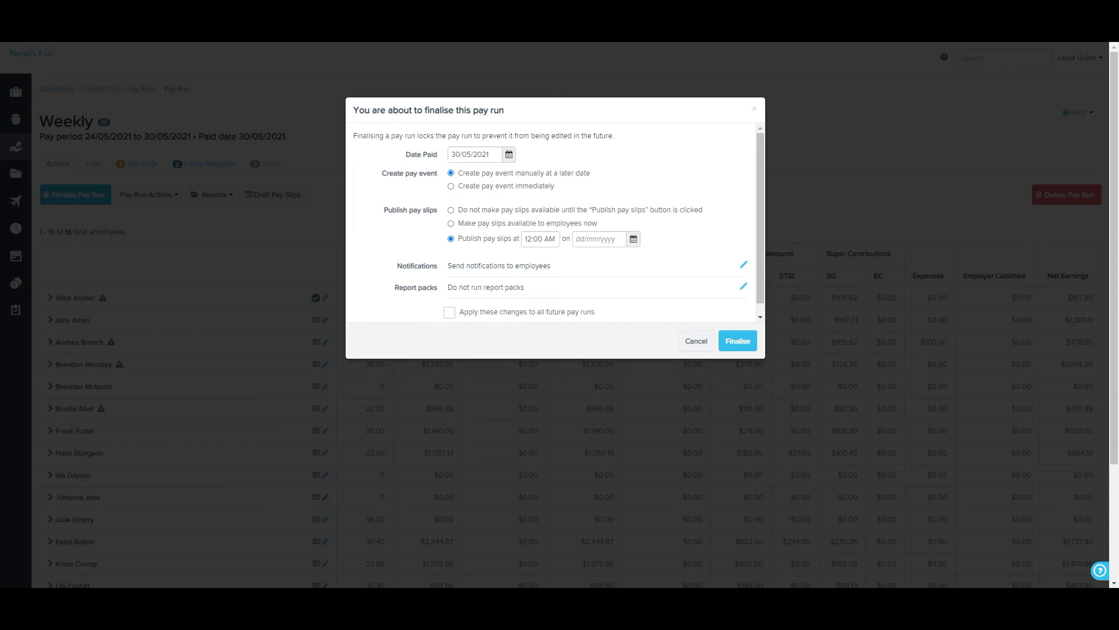
left_click(450, 223)
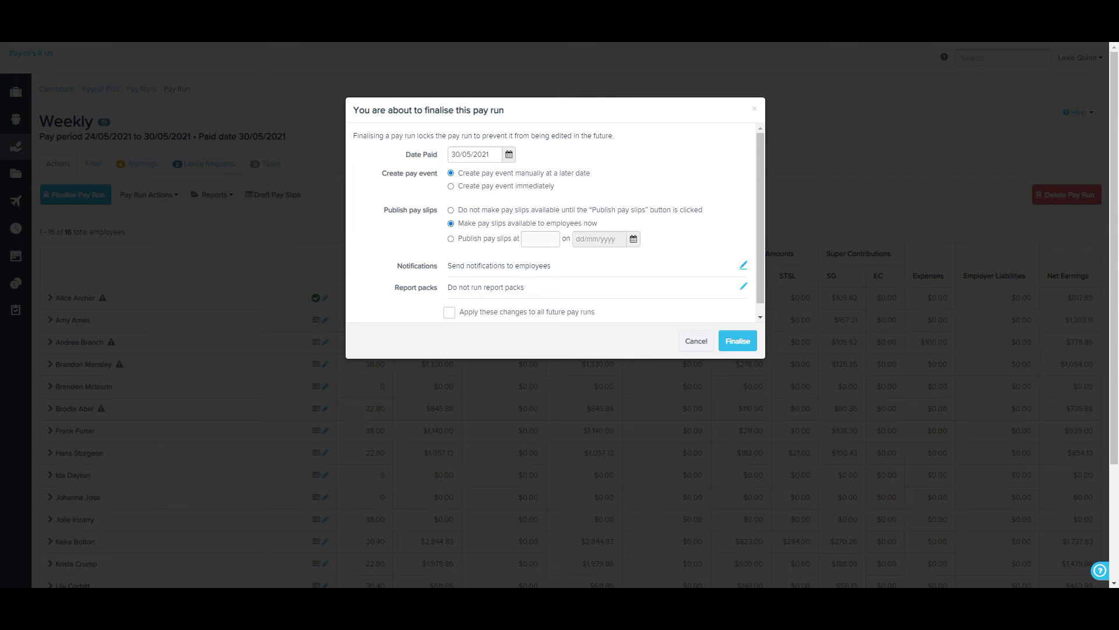
Step: Check the notification and report pack options, then finalise the weekly pay run with employee notifications and no report packs
left_click(744, 265)
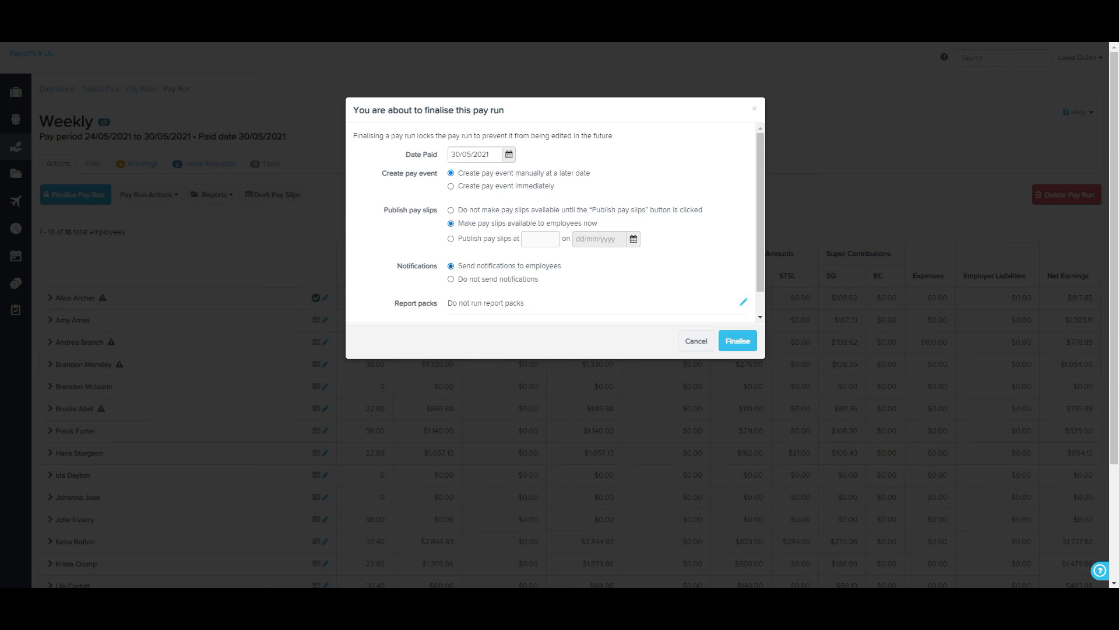
scroll(558, 221, "down", 1)
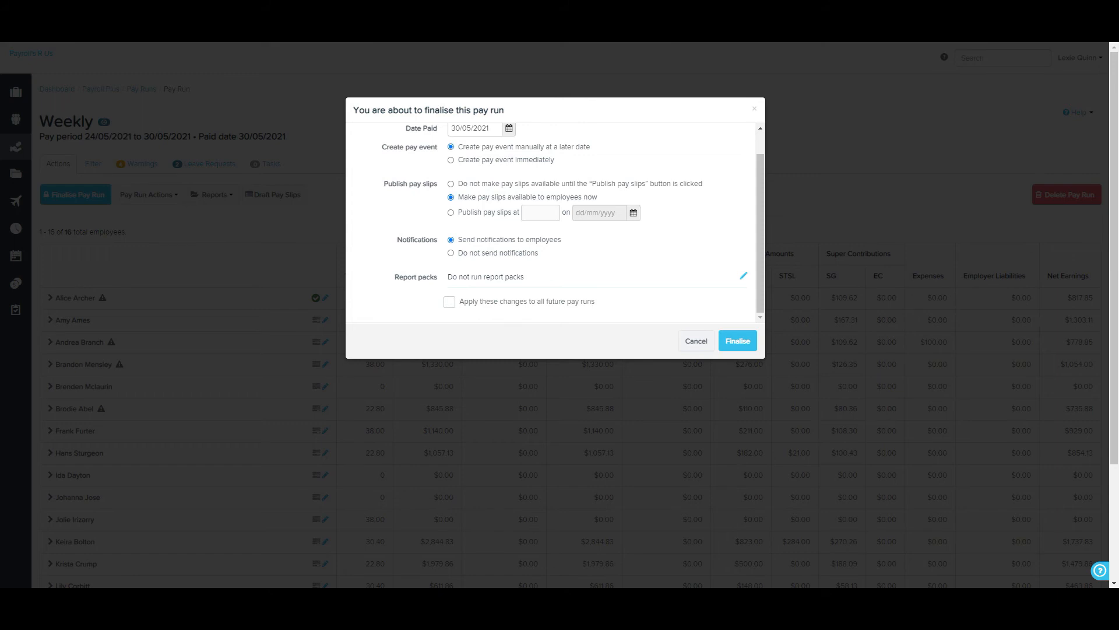
left_click(743, 276)
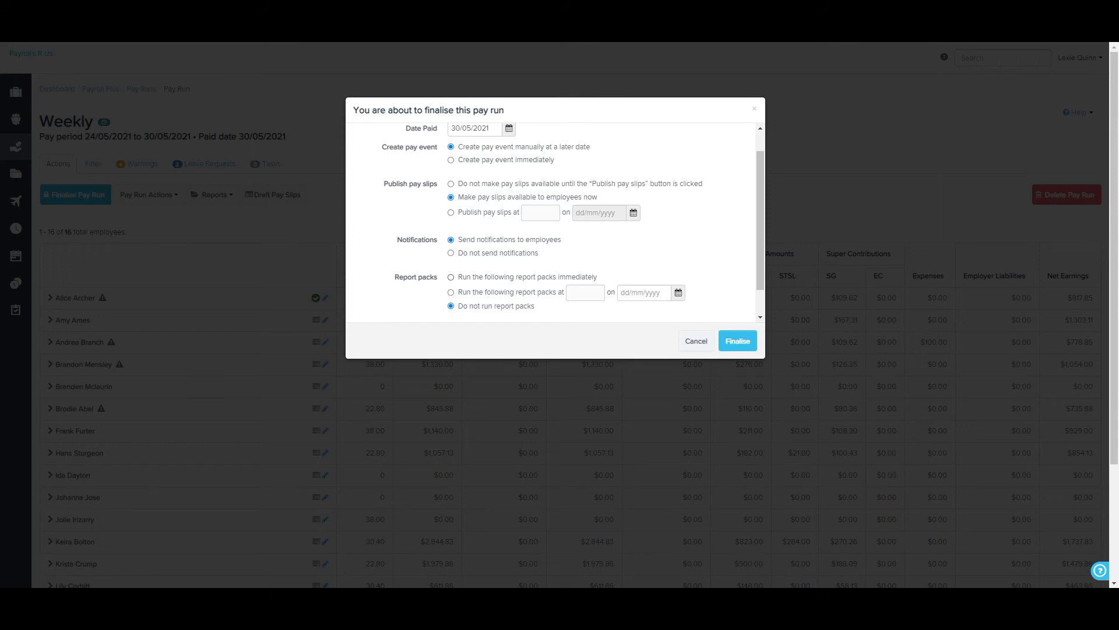
left_click(738, 341)
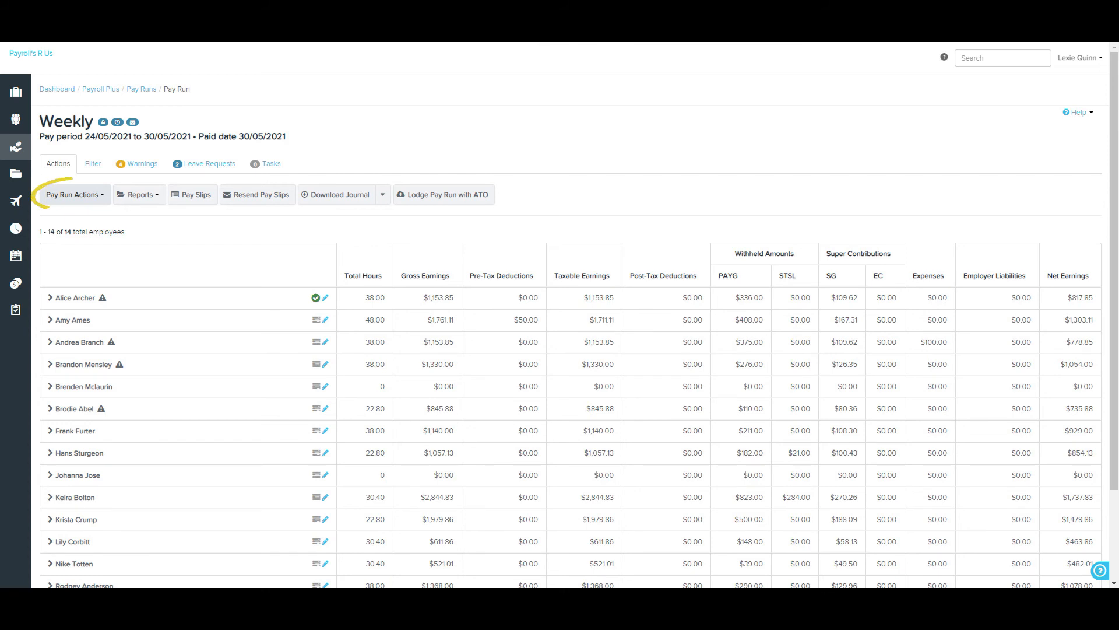
Step: View the actions available for the finalised pay run and show the business's list of pay runs
left_click(76, 195)
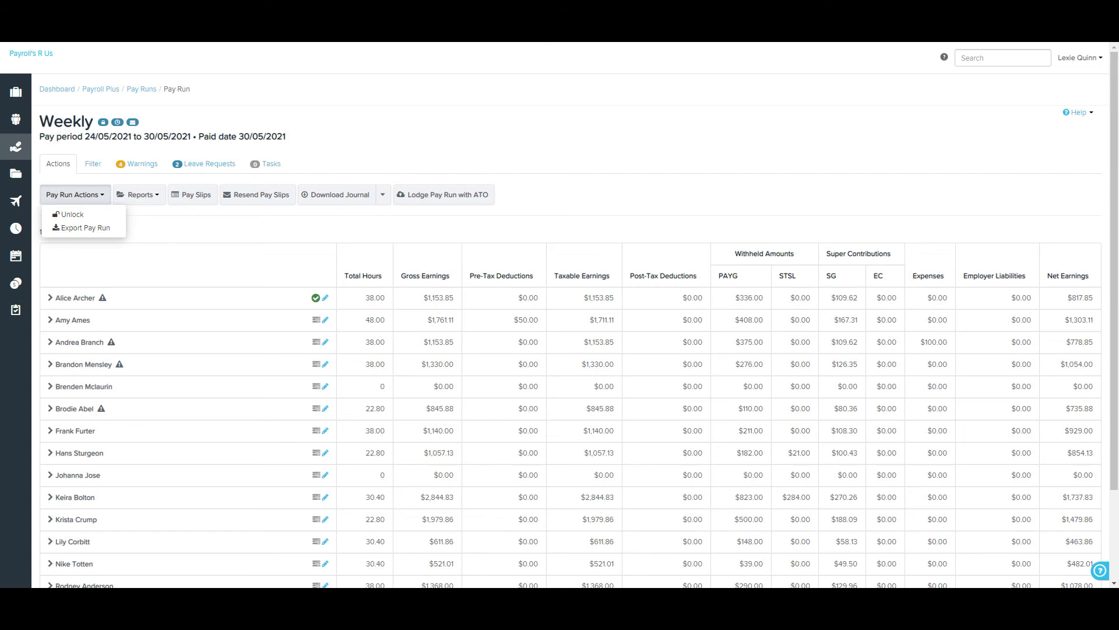
left_click(75, 194)
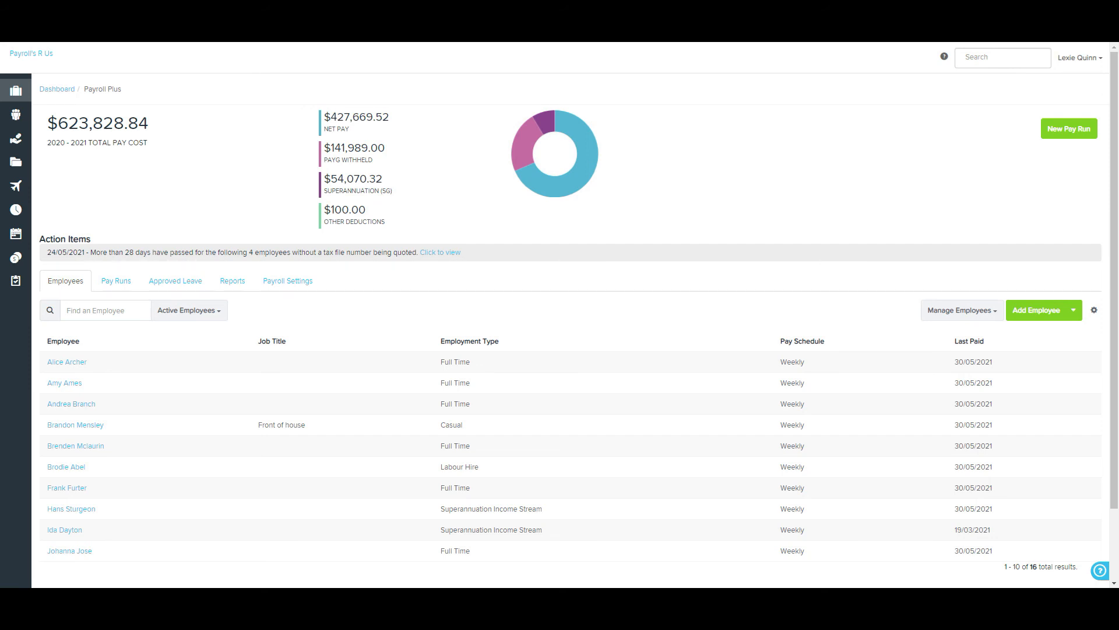
left_click(116, 281)
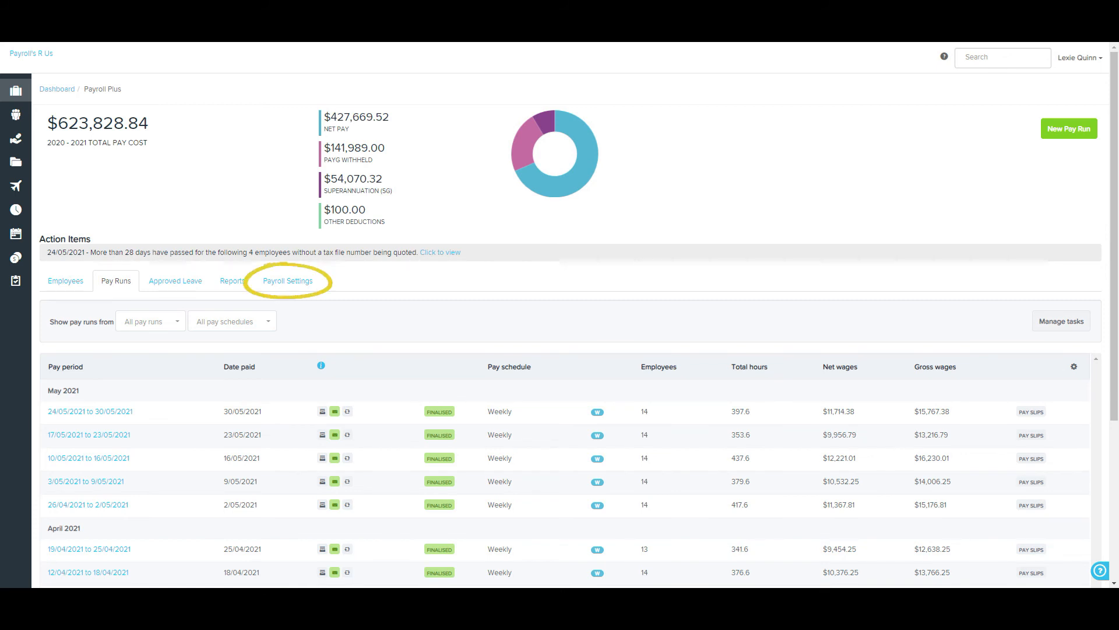
Step: Open the payroll settings for payment files and view the ABA and BPAY file settings
left_click(288, 281)
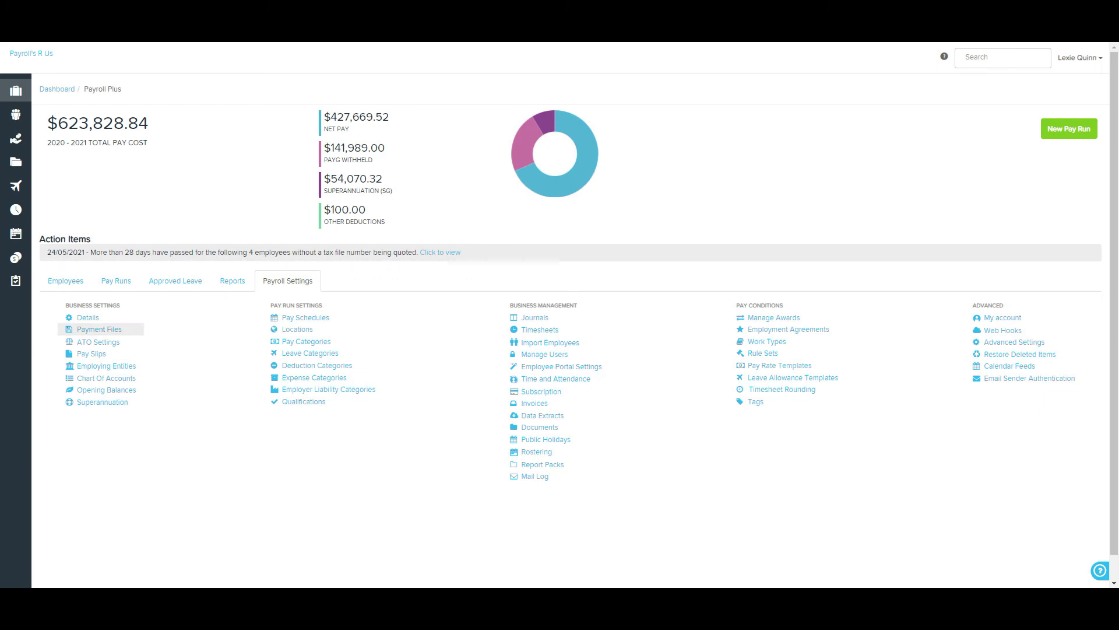
left_click(99, 329)
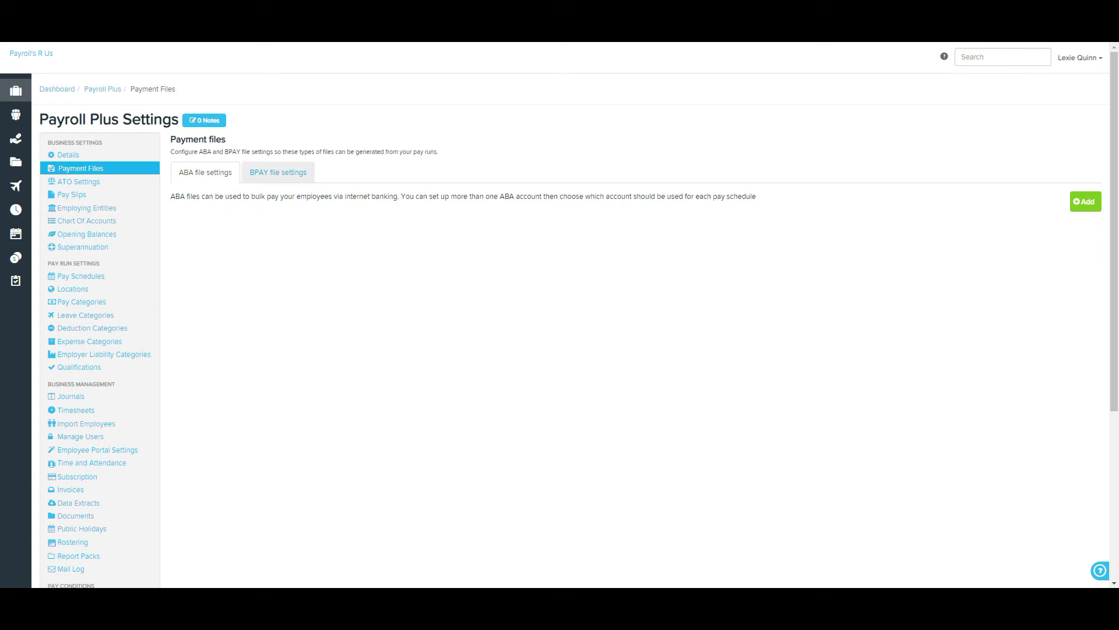
left_click(278, 172)
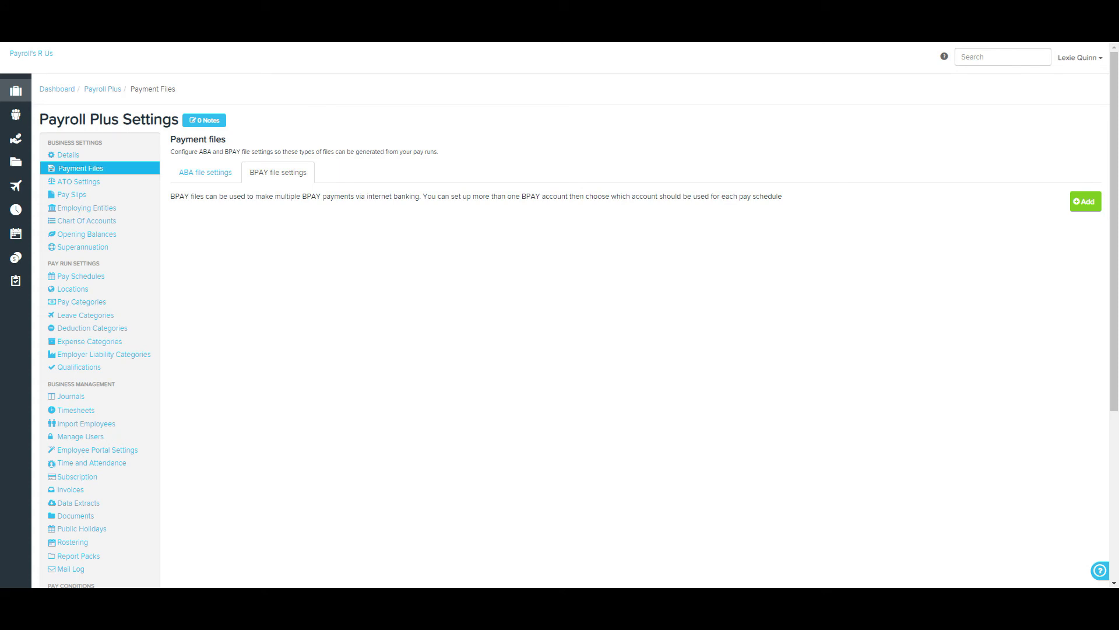
Step: View the ATO settings with their electronic lodgement and STP details, and the superannuation settings
left_click(79, 182)
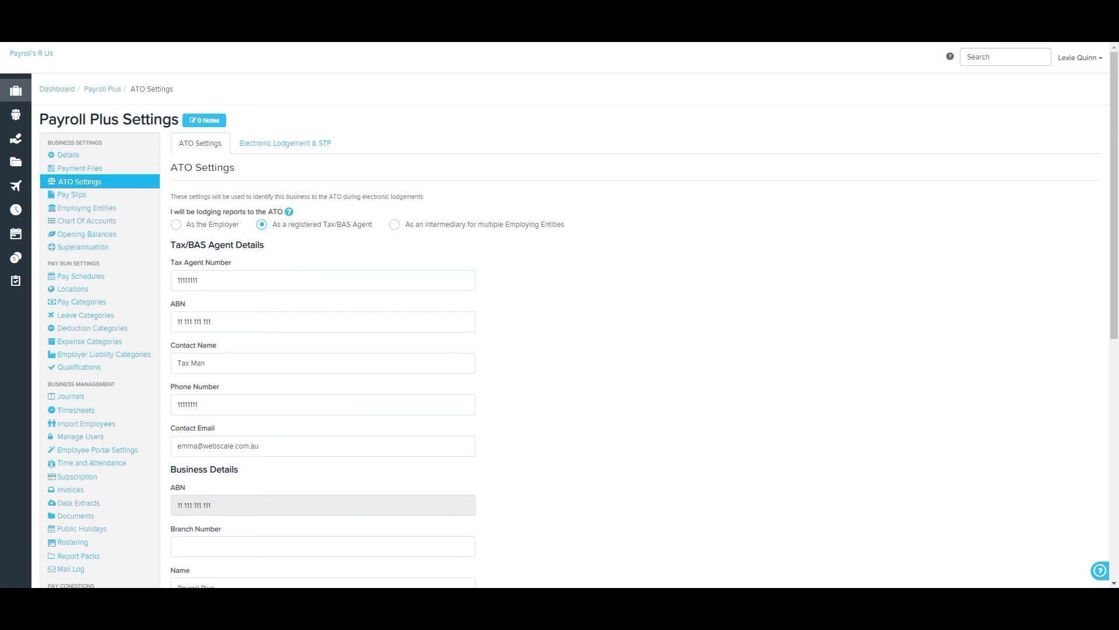
left_click(285, 143)
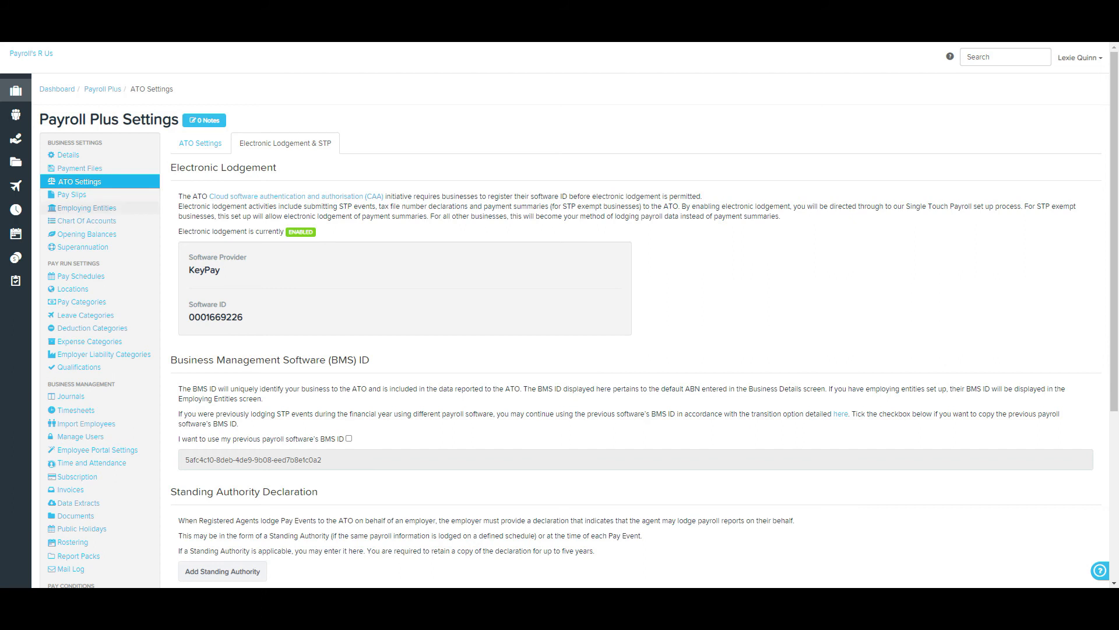
left_click(83, 248)
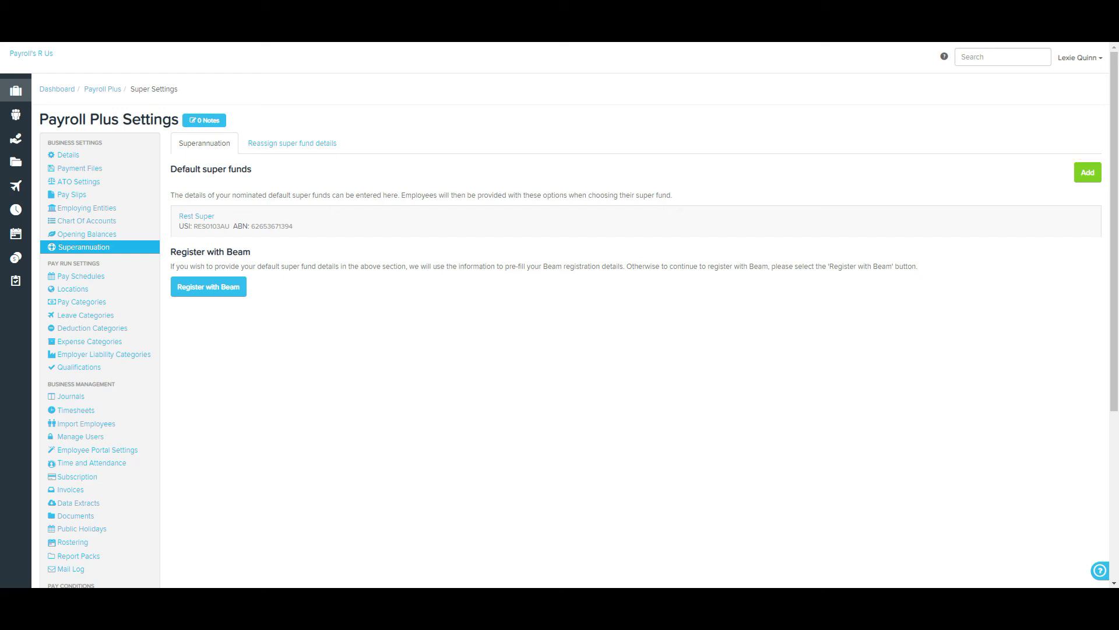
Step: View the super fund reassignment page, the business's pay schedules and the details of the Weekly schedule
left_click(292, 143)
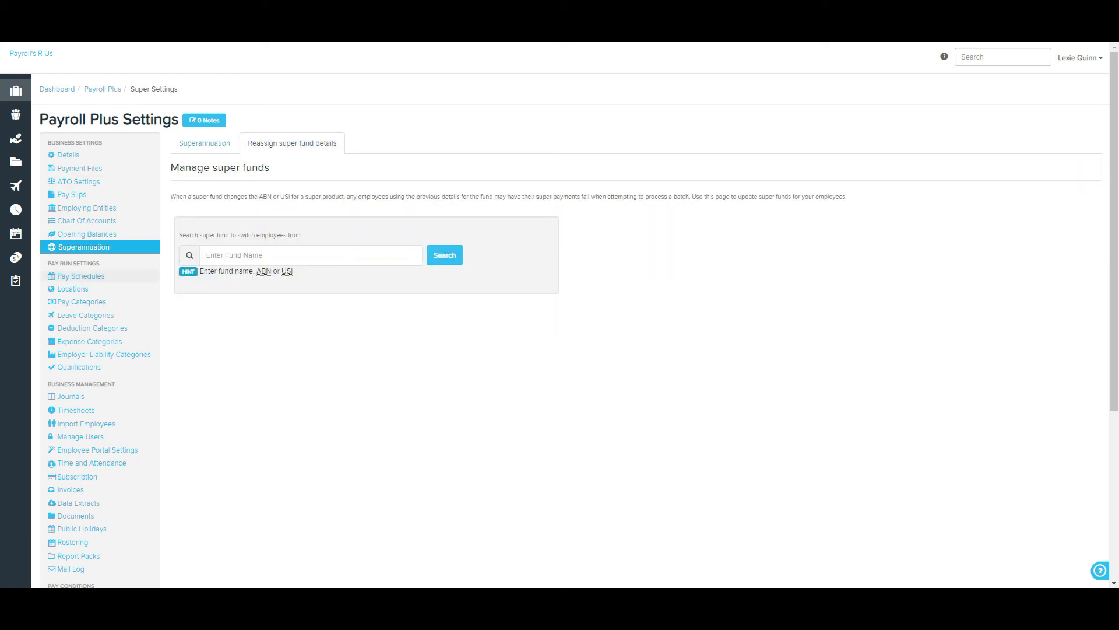
left_click(81, 276)
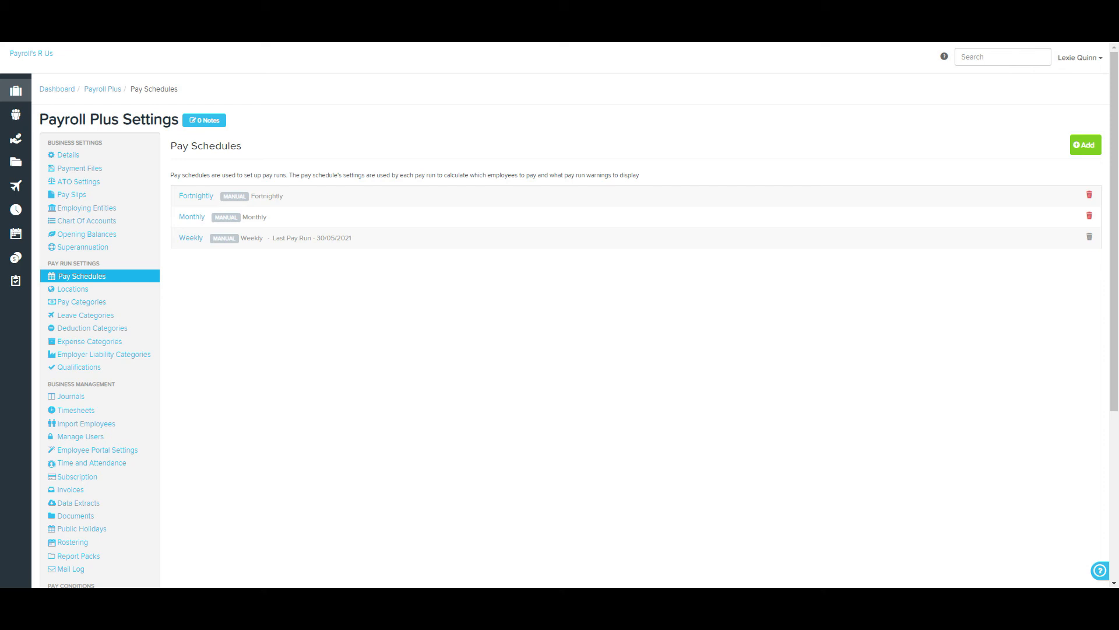
left_click(191, 237)
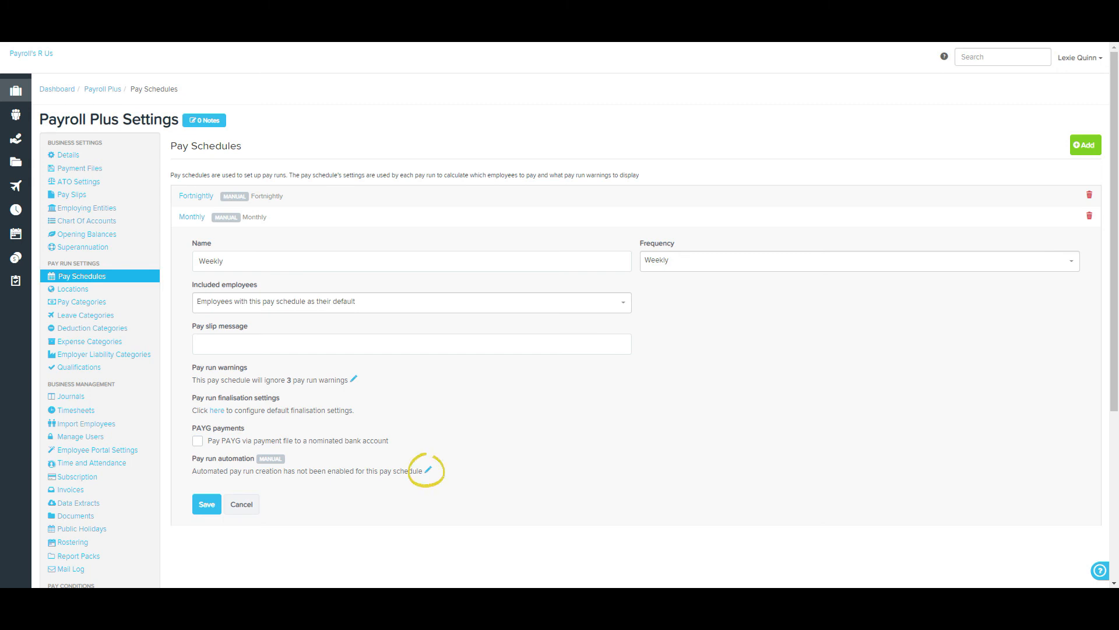
Step: Open the journal settings and list the journal services that can be connected
left_click(70, 397)
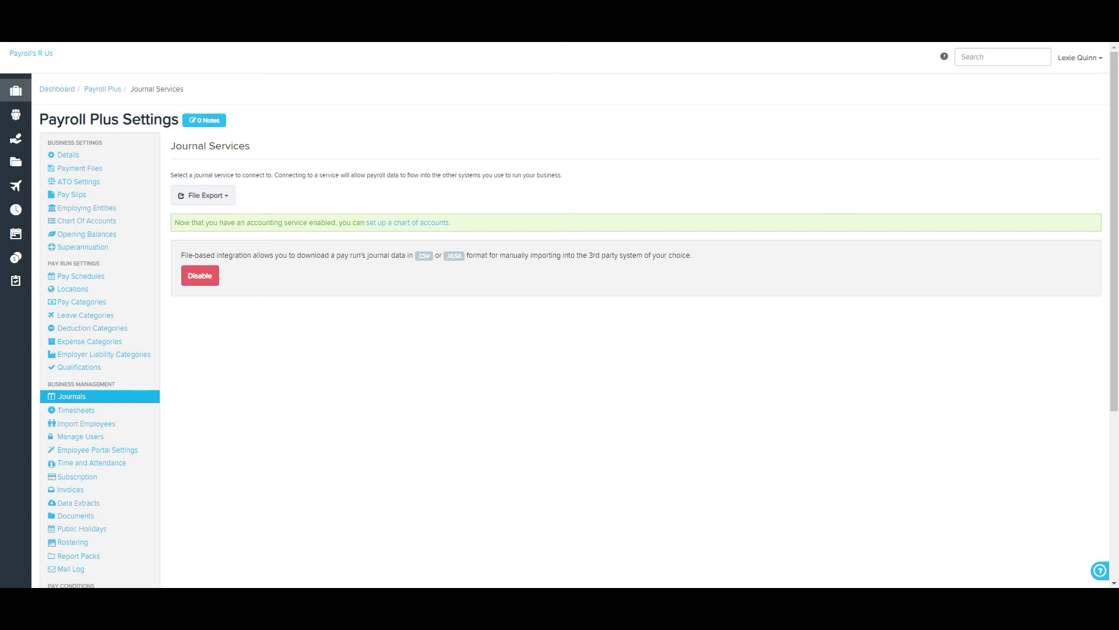
left_click(203, 196)
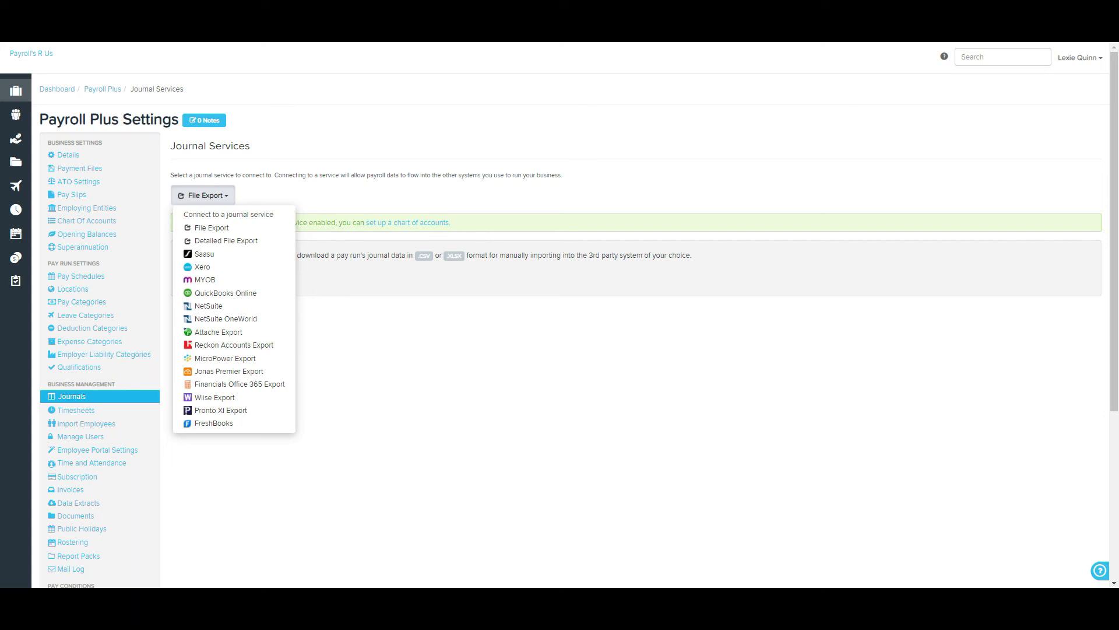
Step: Open the restricted manager user's access settings and examine the employee group creation form and the employee details access levels
left_click(81, 437)
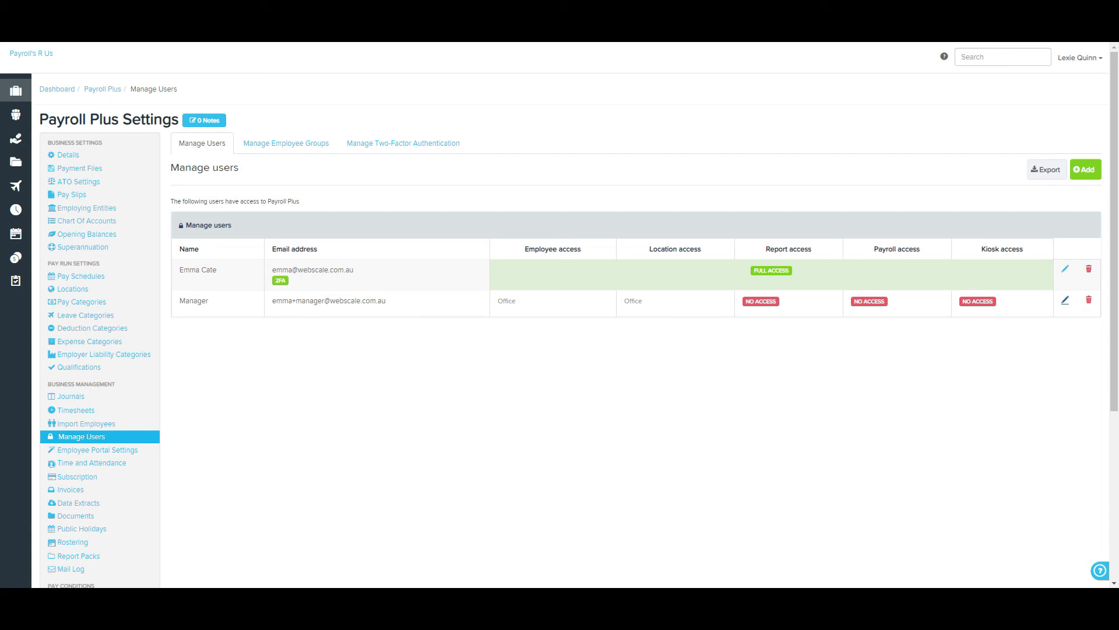
left_click(1065, 300)
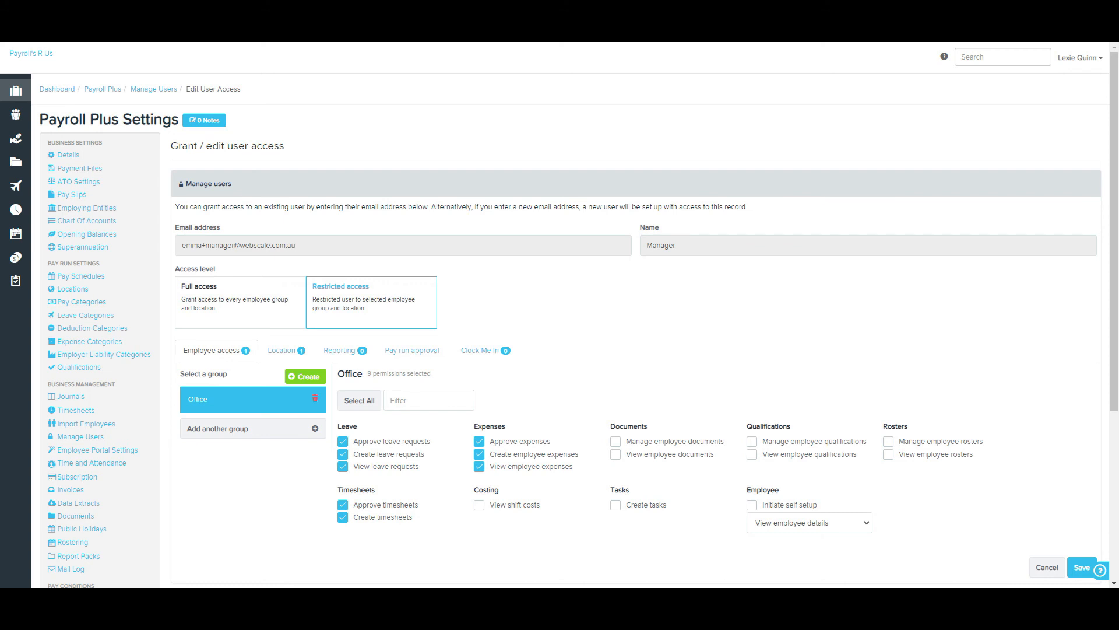
left_click(305, 376)
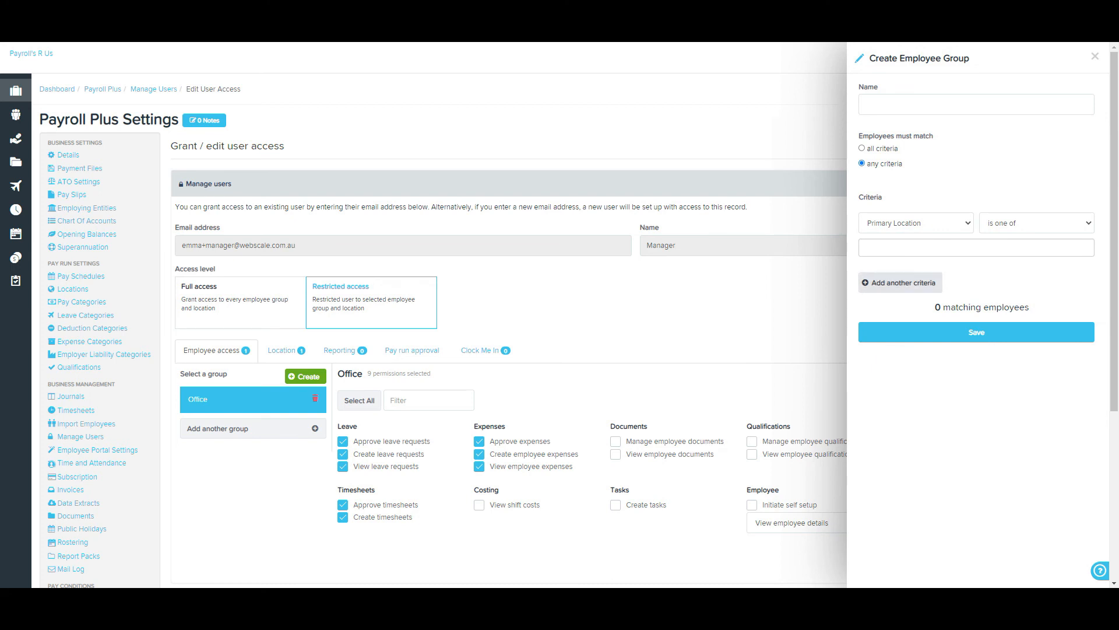
left_click(901, 282)
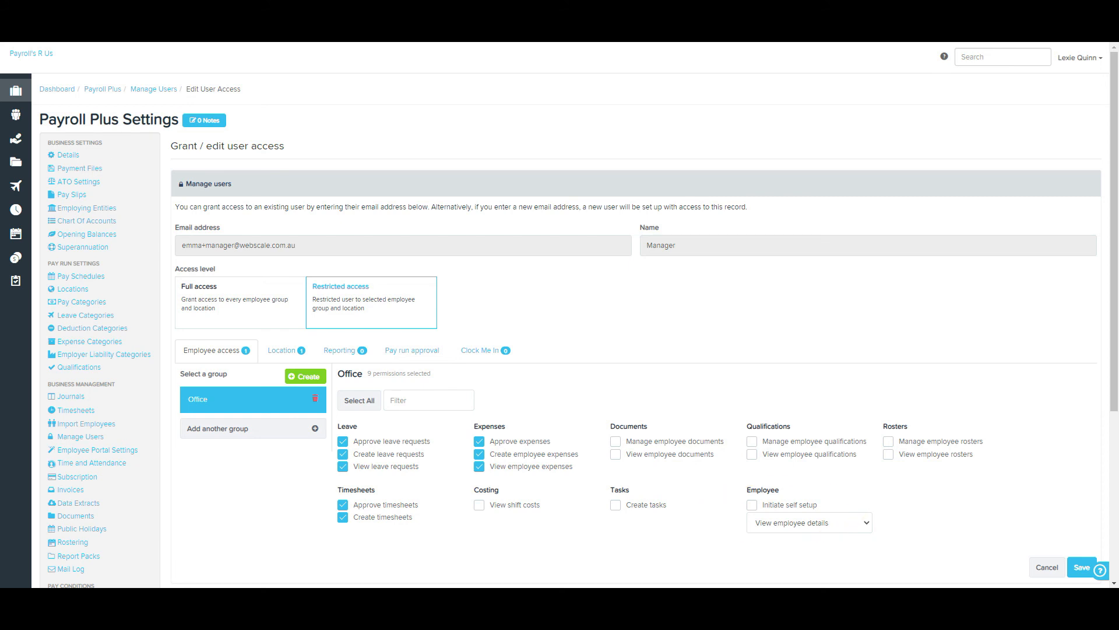
left_click(809, 522)
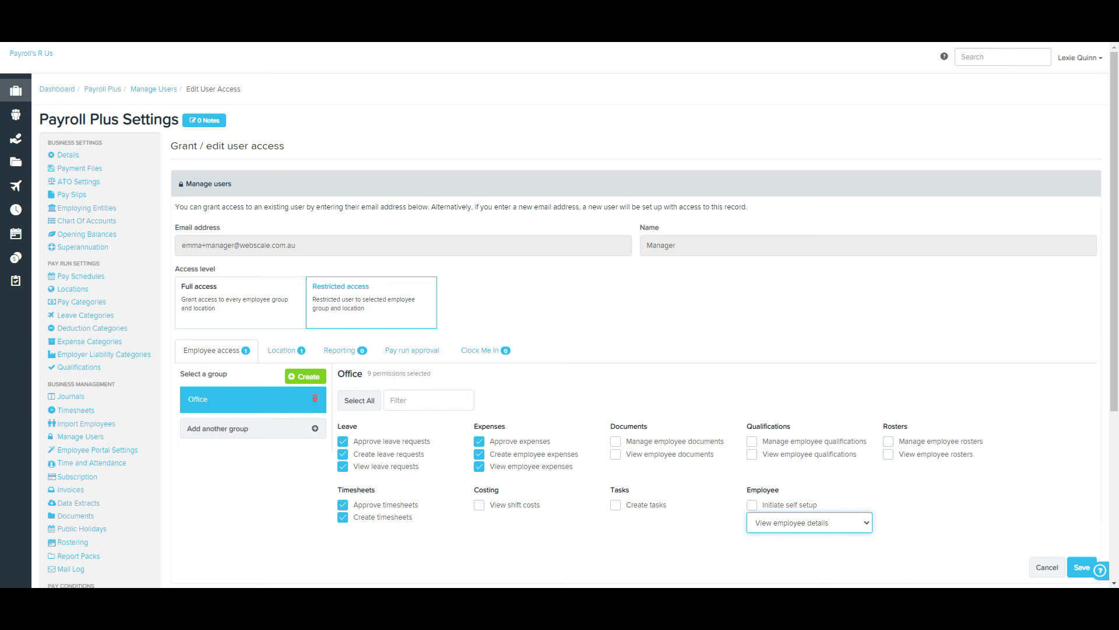
left_click(809, 522)
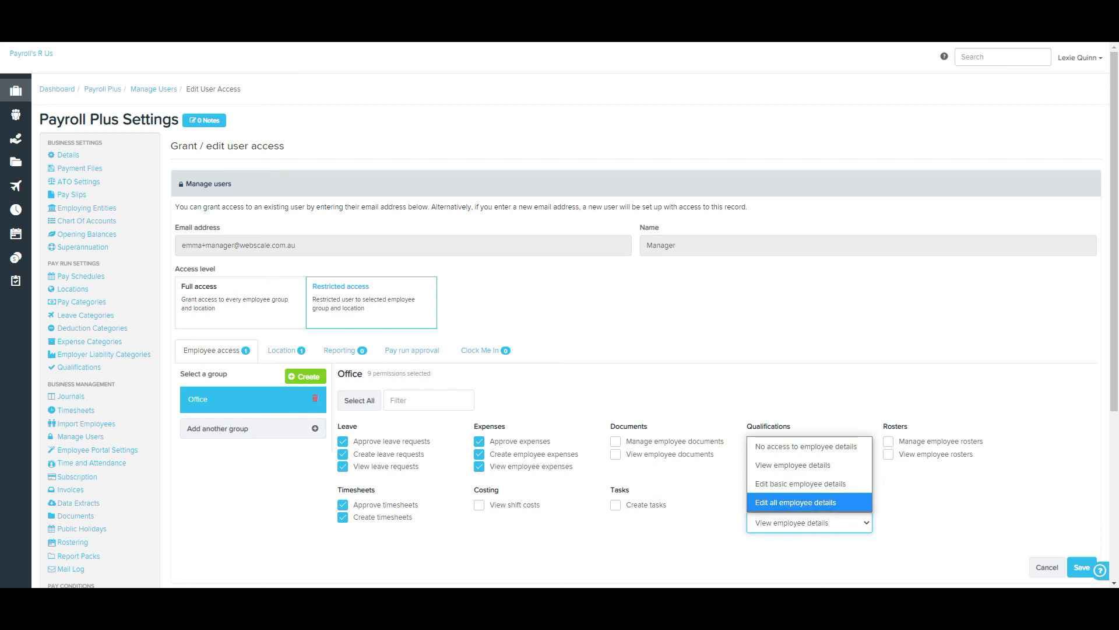
left_click(688, 539)
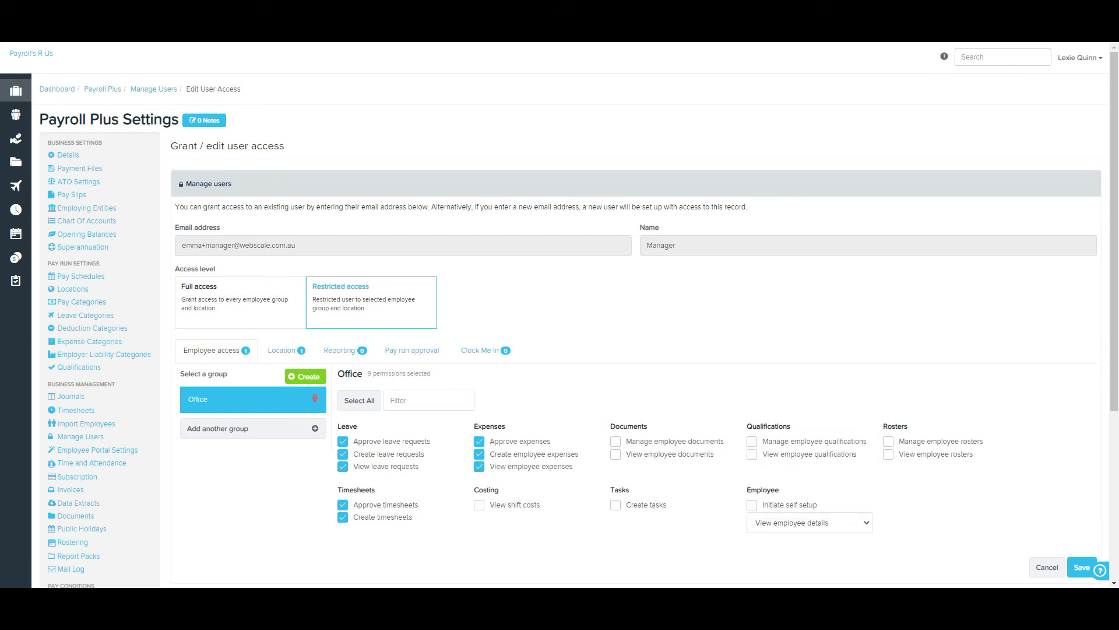
Step: View the manager user's location access permissions and the available restriction criteria
left_click(285, 351)
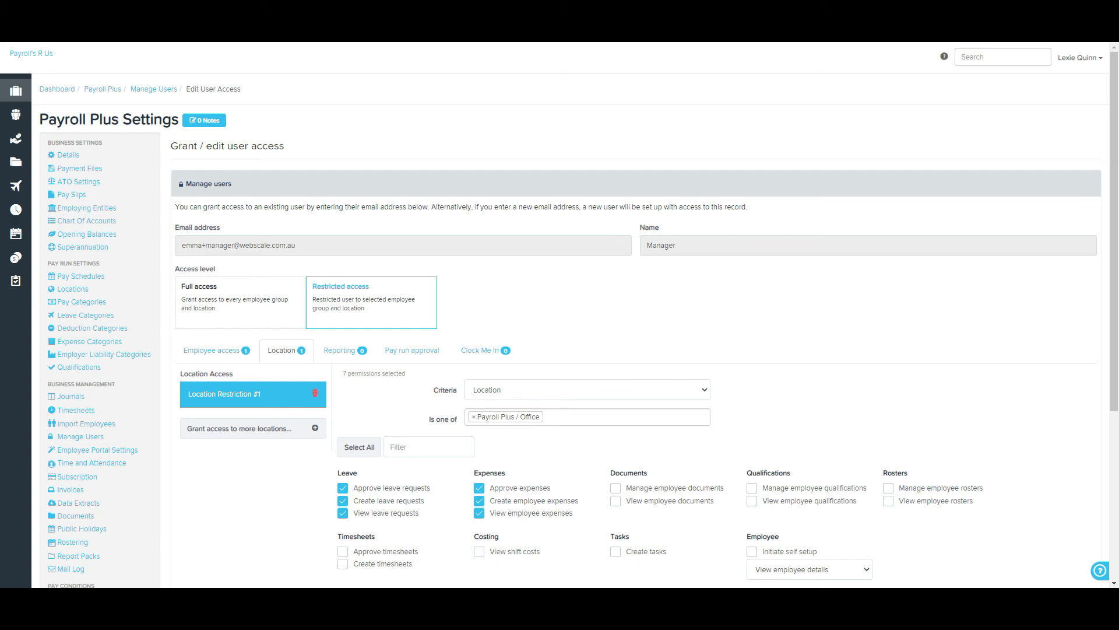
left_click(587, 390)
left_click(587, 410)
Step: Set the manager user's reporting access to the following reports and select only the Gross to Net Report
left_click(345, 350)
left_click(411, 379)
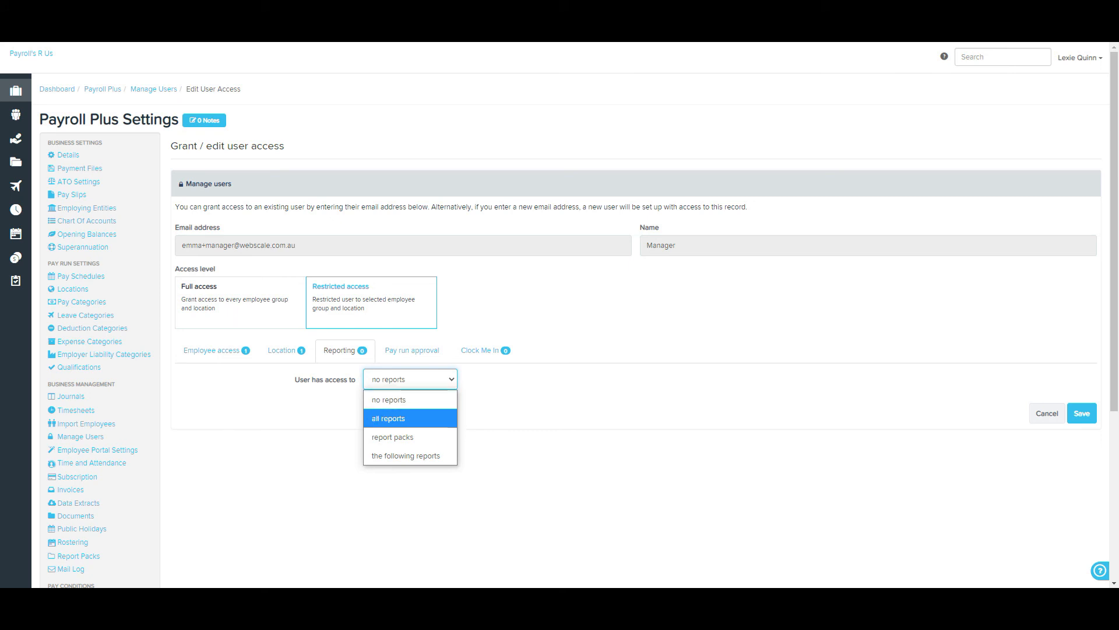
key("Down")
key("Down")
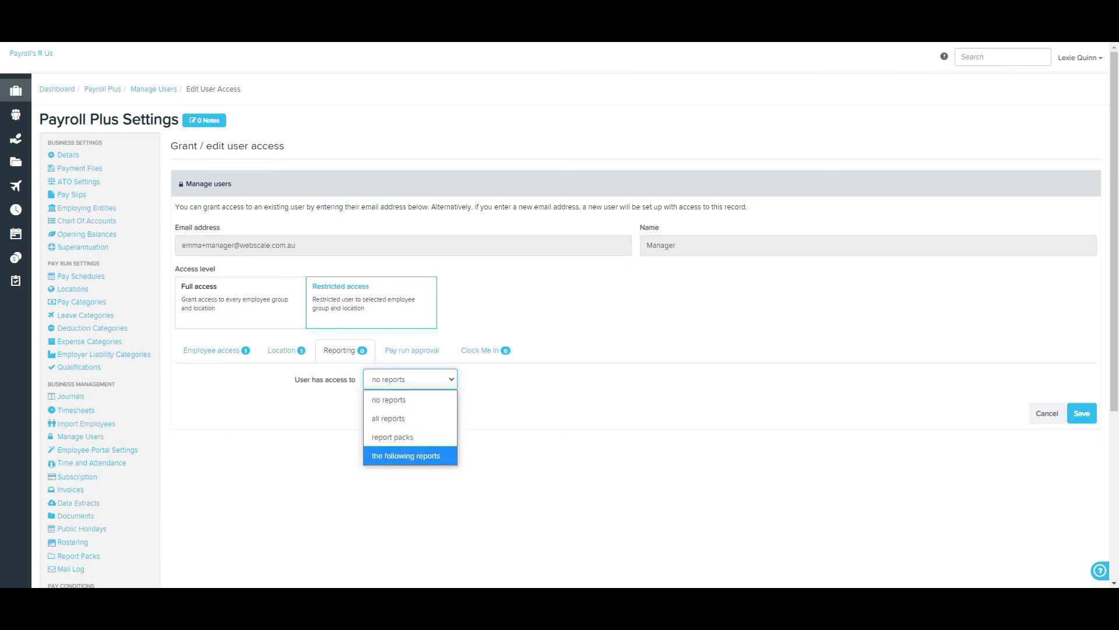
key("Return")
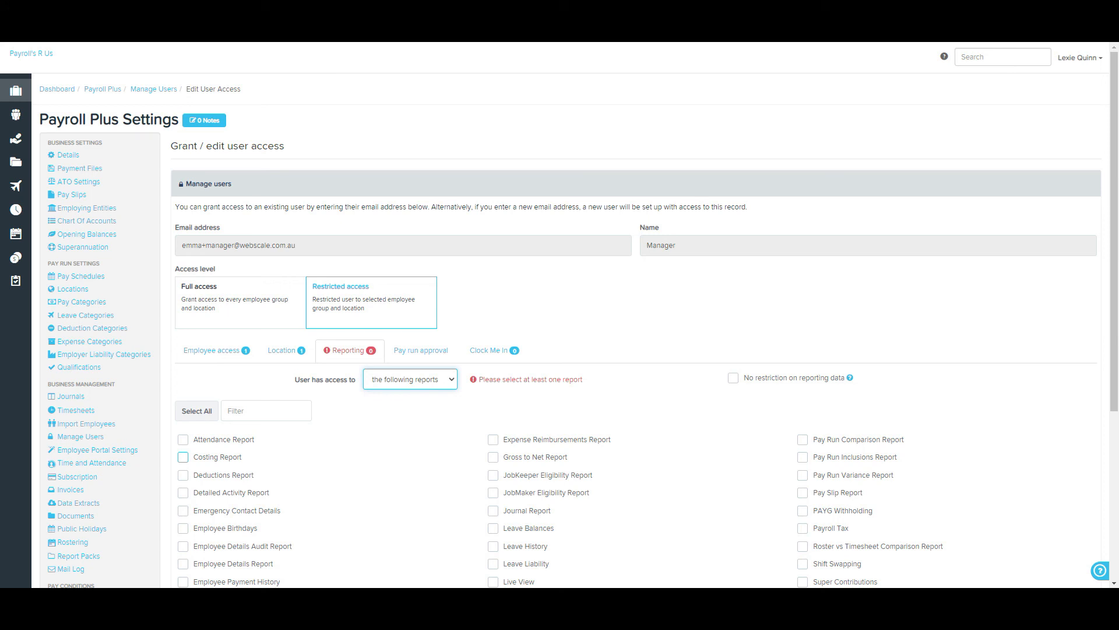
left_click(493, 457)
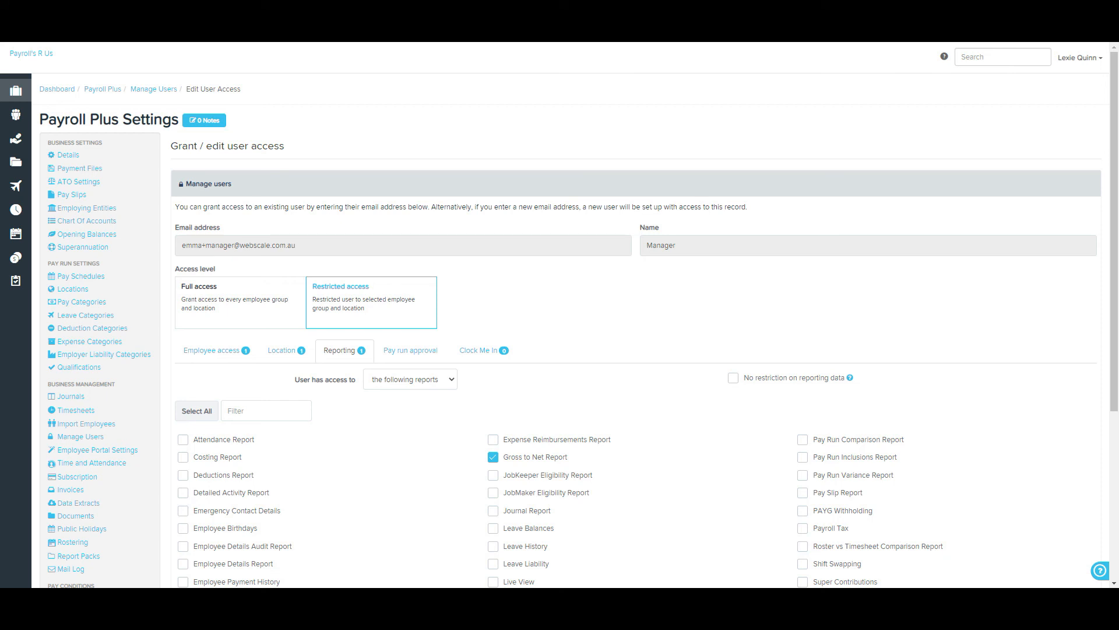
Step: View the manager user's STP pay run approval option and Clock Me In kiosk access
left_click(411, 350)
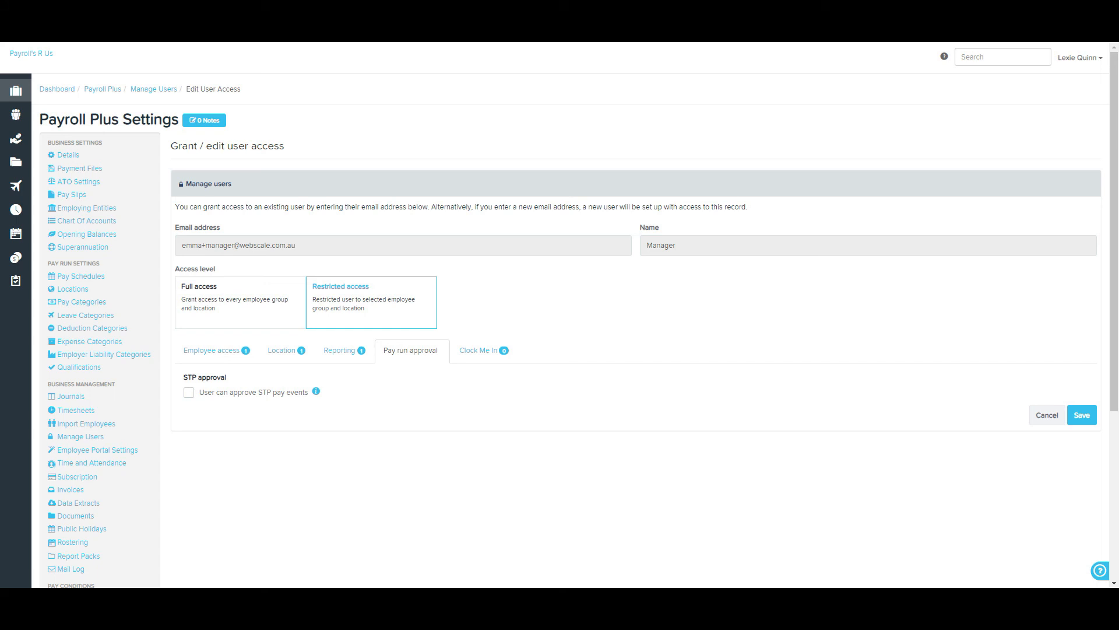
left_click(484, 351)
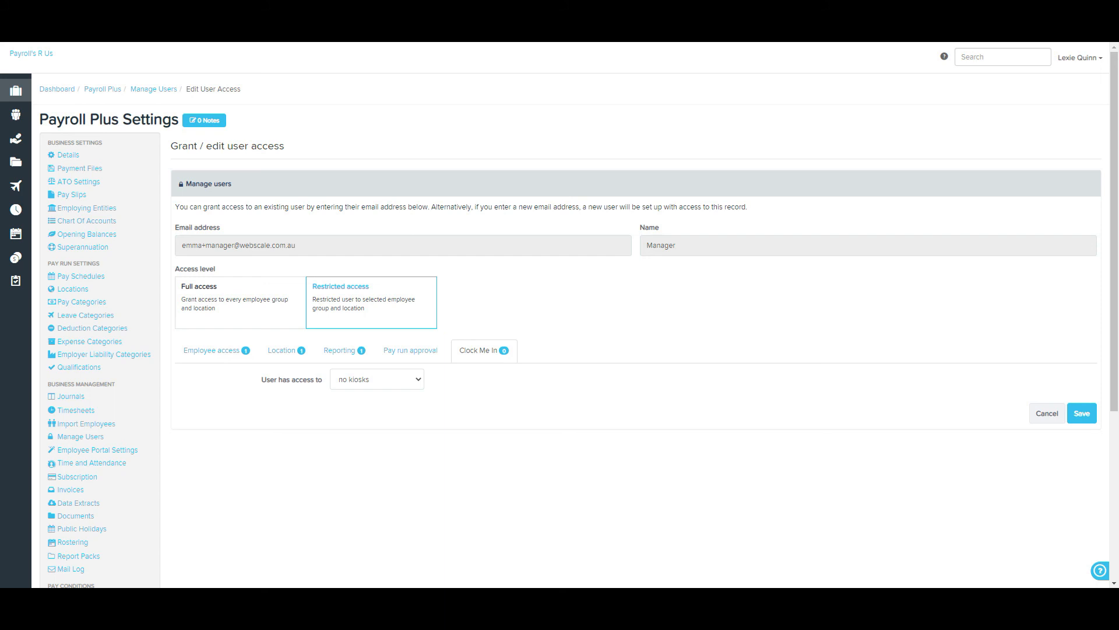
left_click(376, 379)
scroll(99, 216, "down", 4)
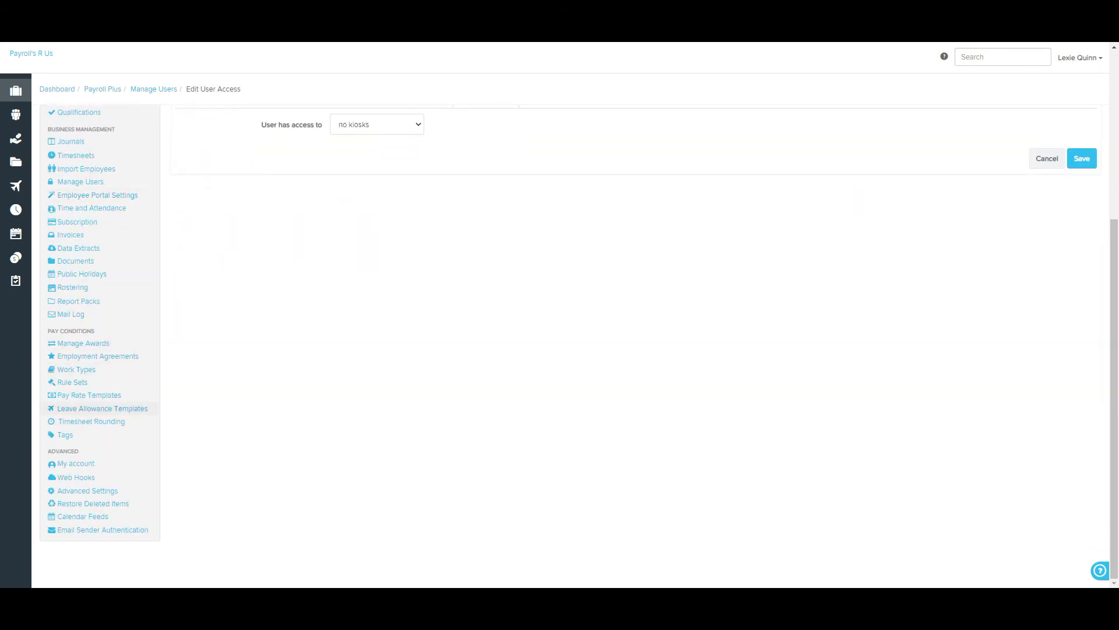
Step: View the leave allowance templates for the Hospitality Industry (General) Award 2010, then return to the business's own templates
left_click(93, 409)
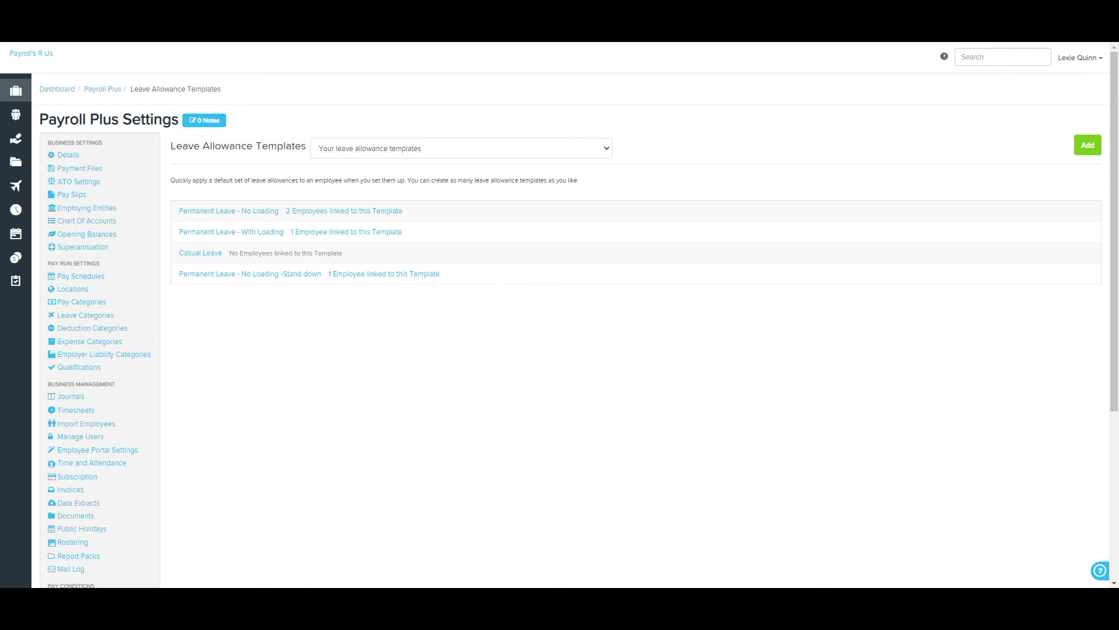
left_click(461, 148)
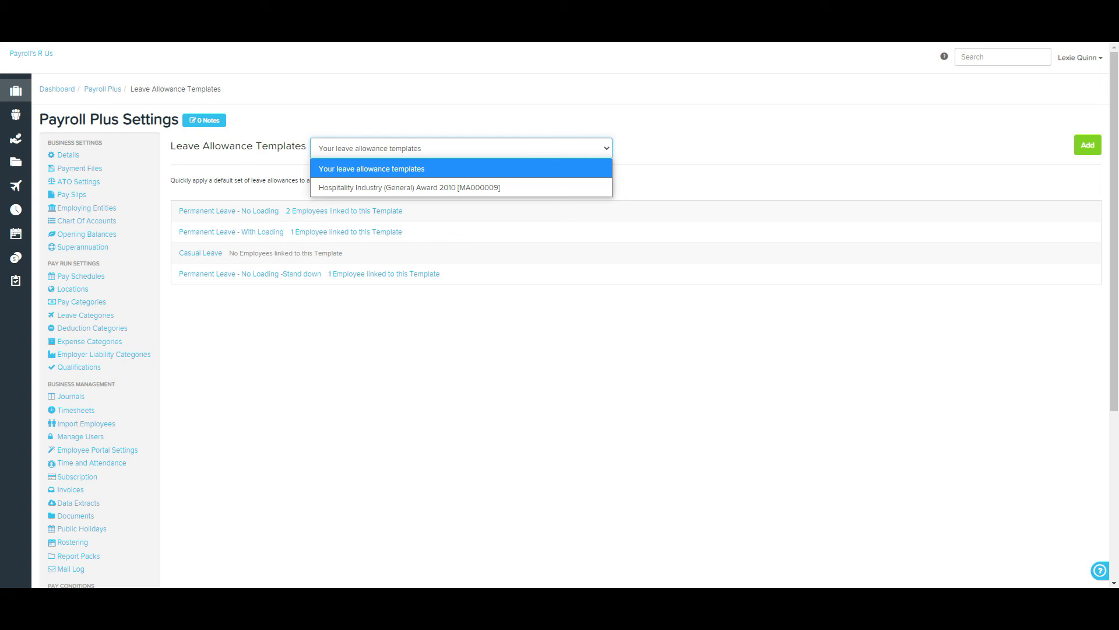
key("Down")
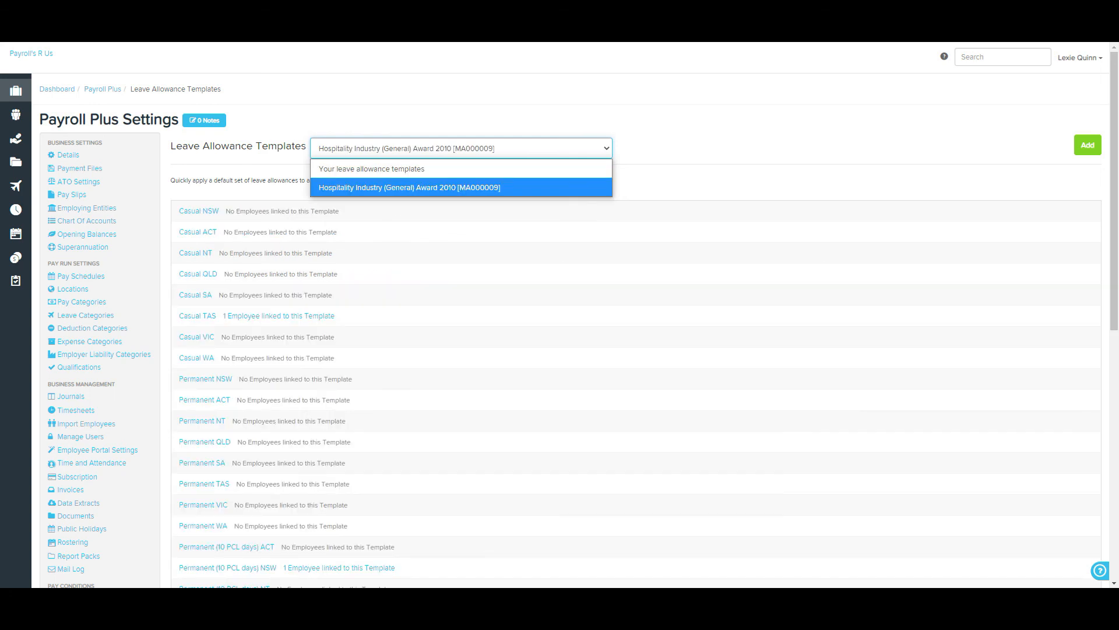
key("Up")
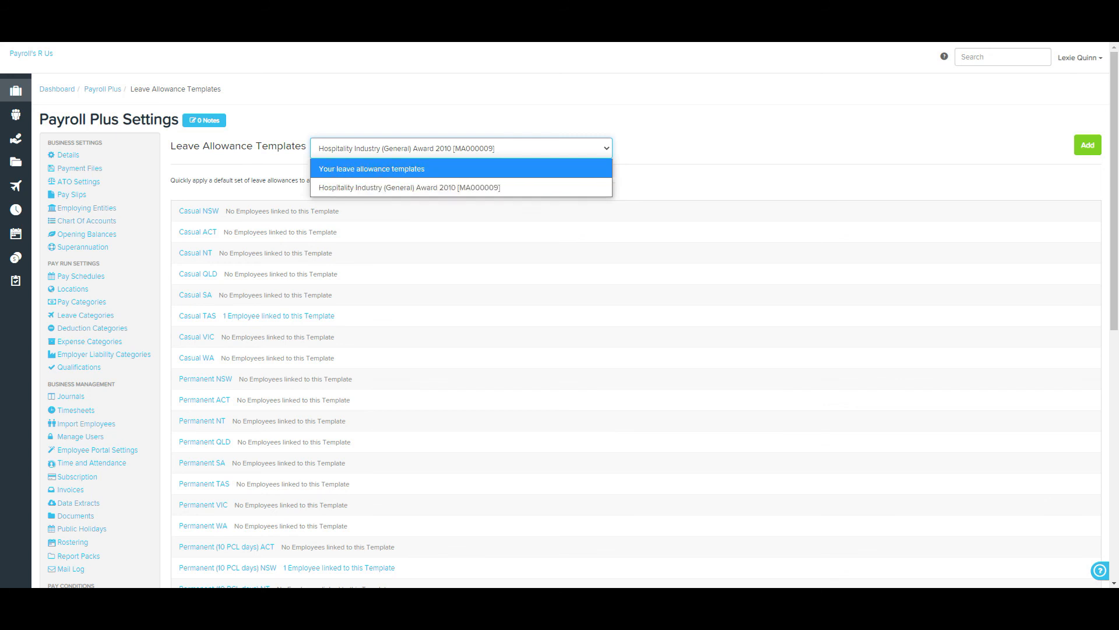
key("Return")
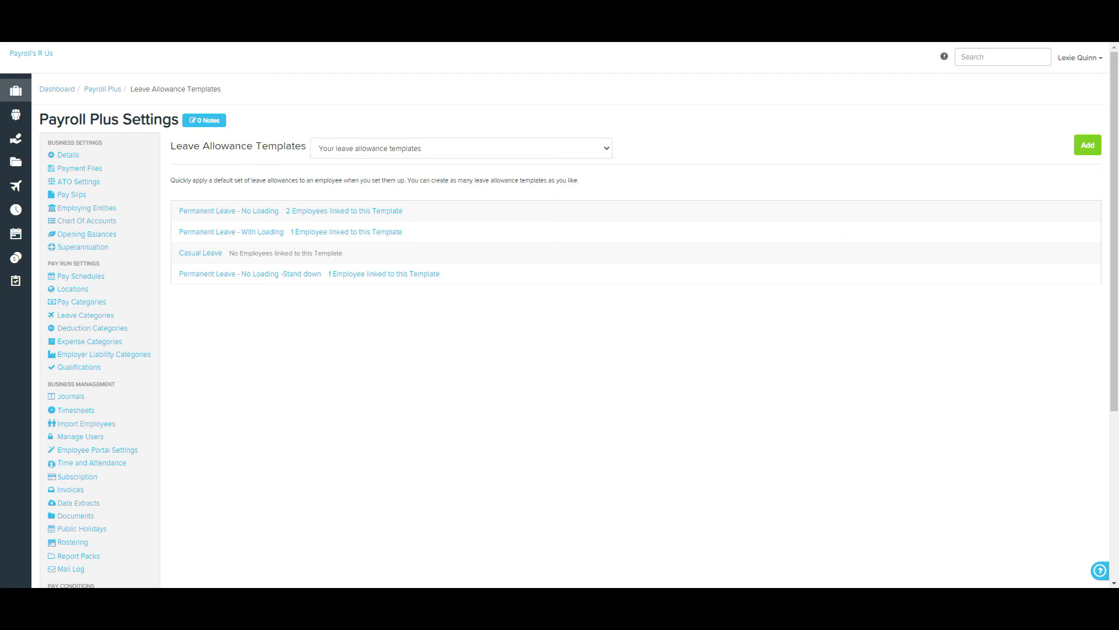
Step: Open the employee portal settings and grant portal access to the second employee in the access list
left_click(97, 450)
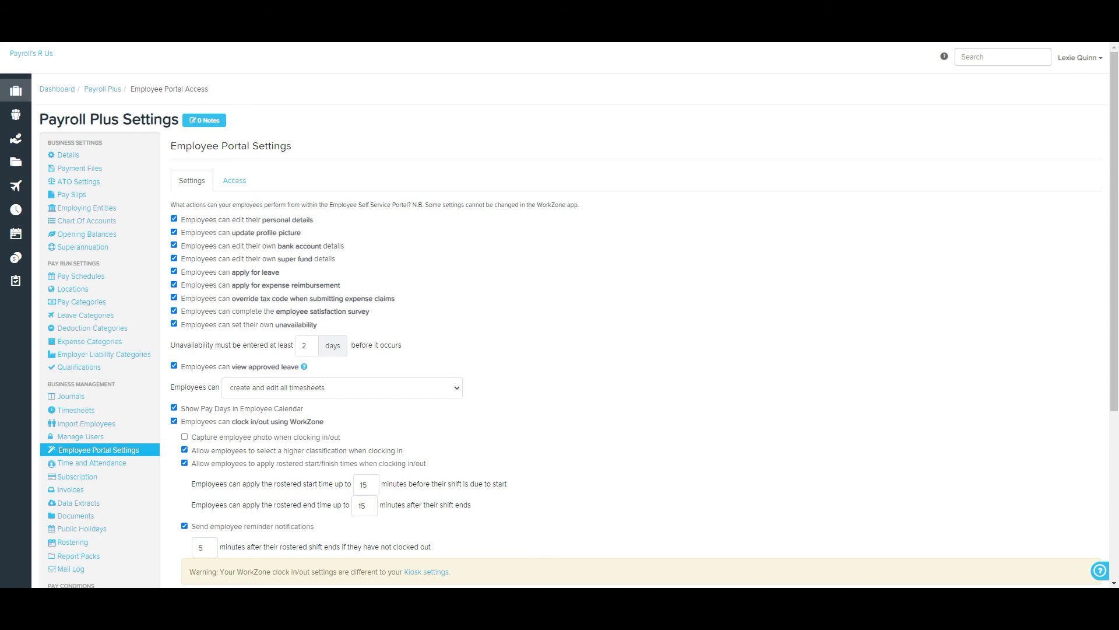
left_click(235, 180)
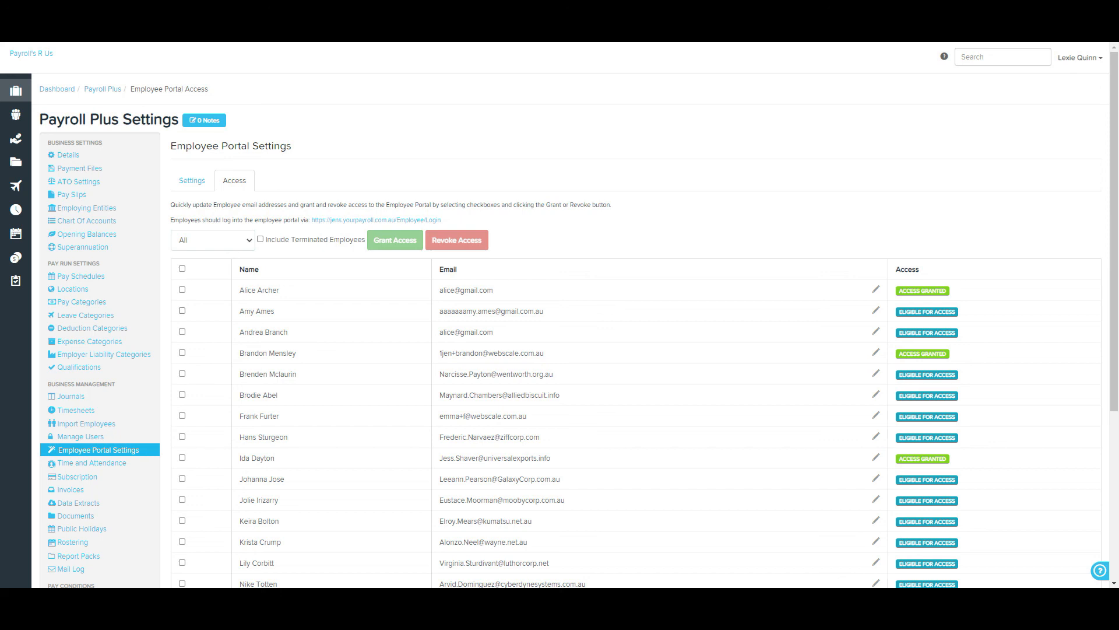
left_click(182, 311)
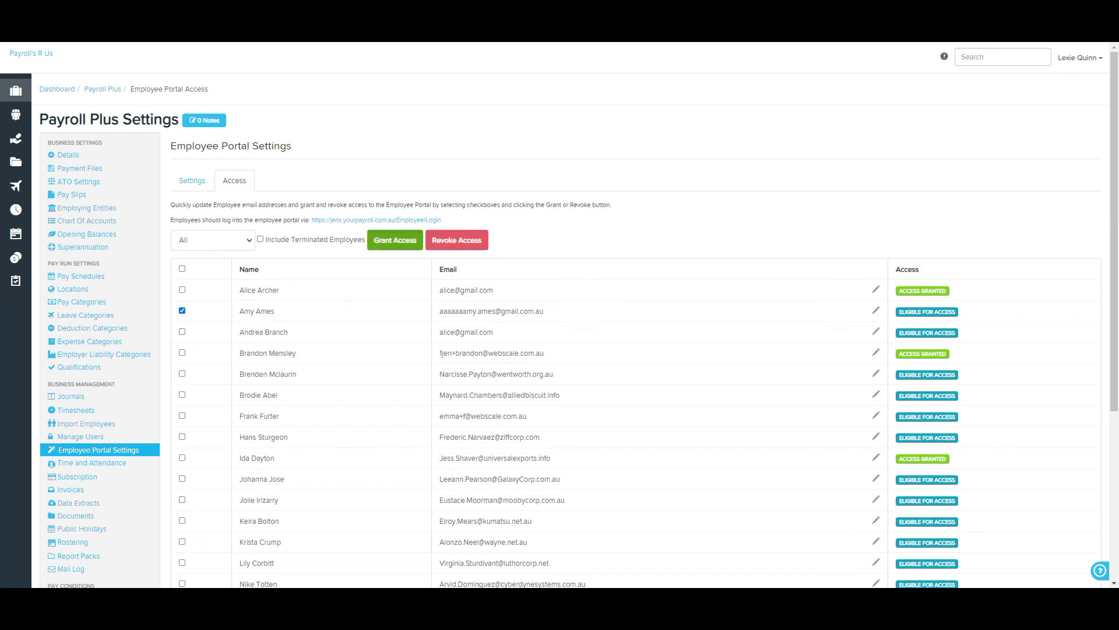
left_click(395, 239)
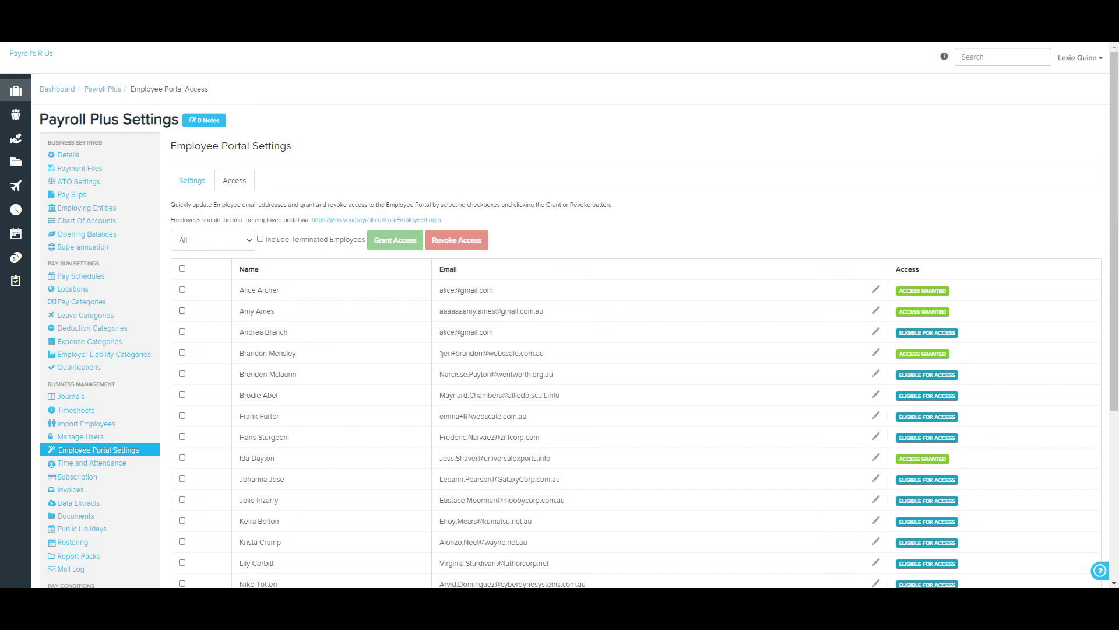
Step: Revoke the second employee's portal access and open the first employee's email address for editing
left_click(182, 310)
left_click(457, 239)
left_click(875, 289)
Step: In the portal's general settings, turn viewing of approved leave off and on again, and check the timesheet permission options
left_click(192, 181)
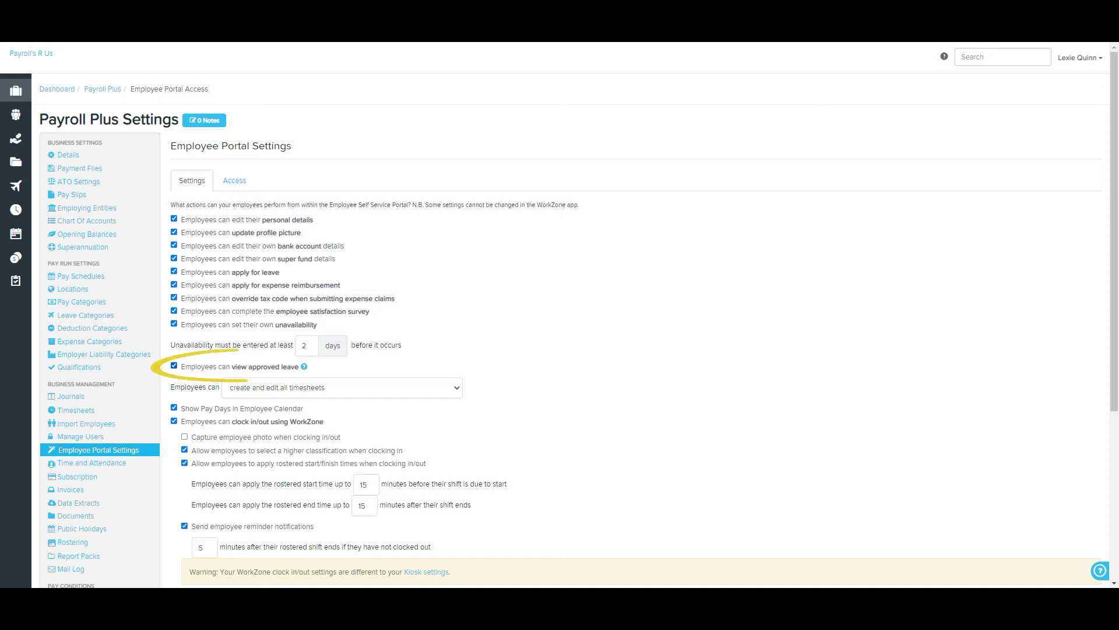
left_click(174, 365)
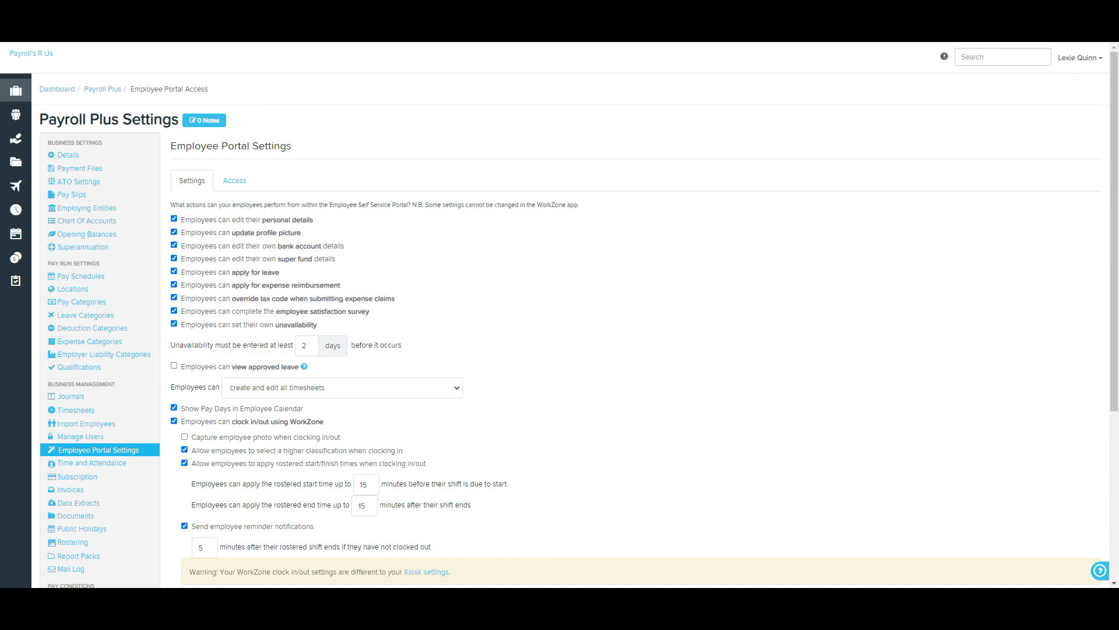
left_click(173, 366)
left_click(343, 388)
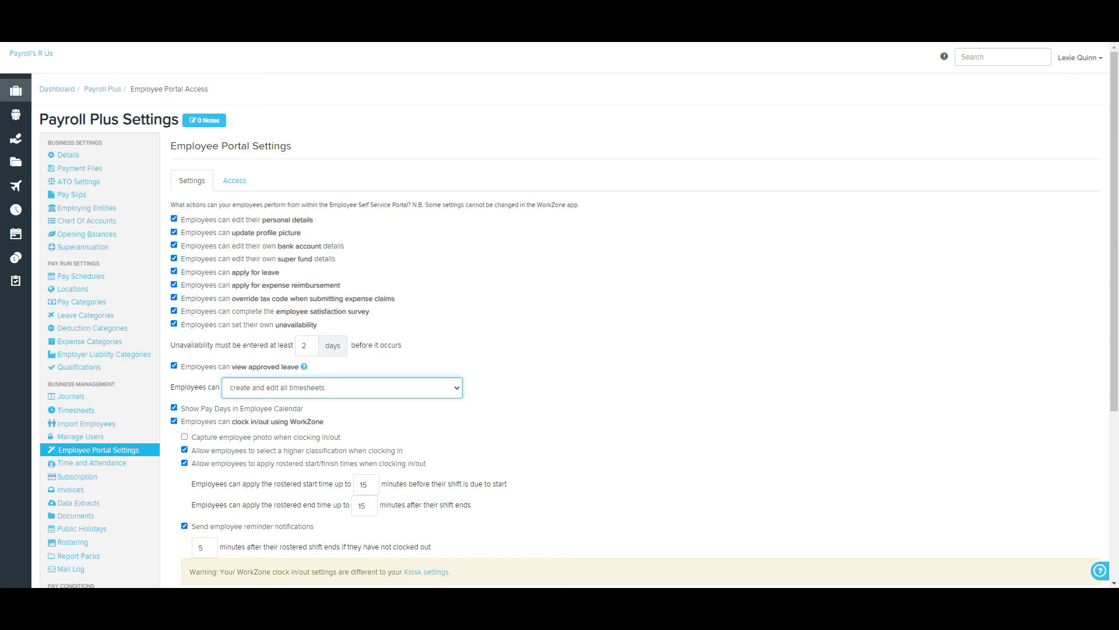
left_click(342, 388)
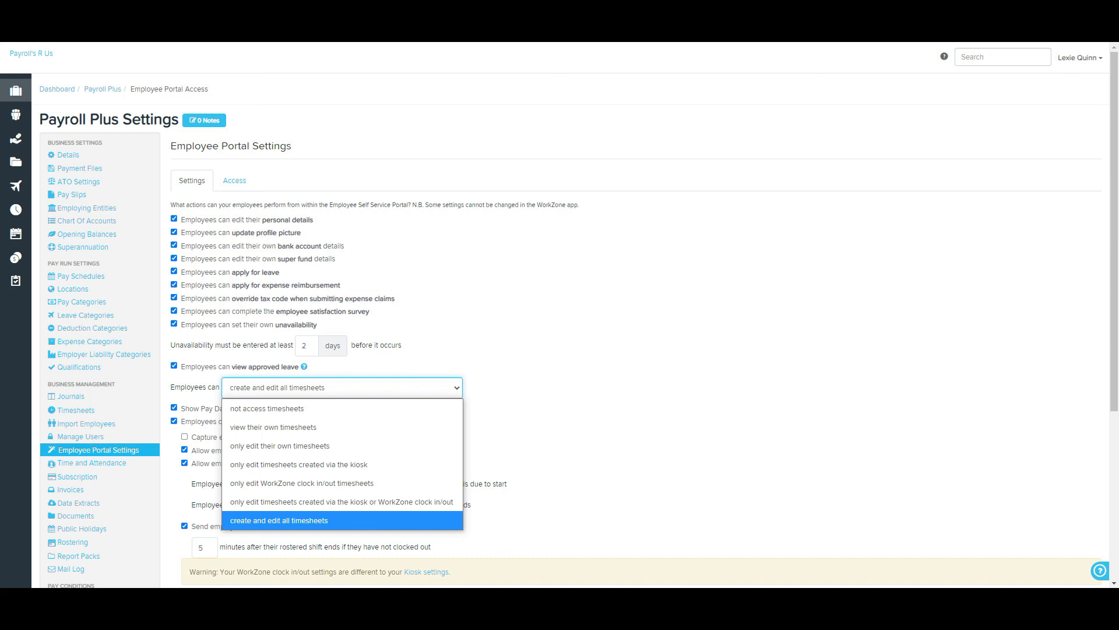
key("Escape")
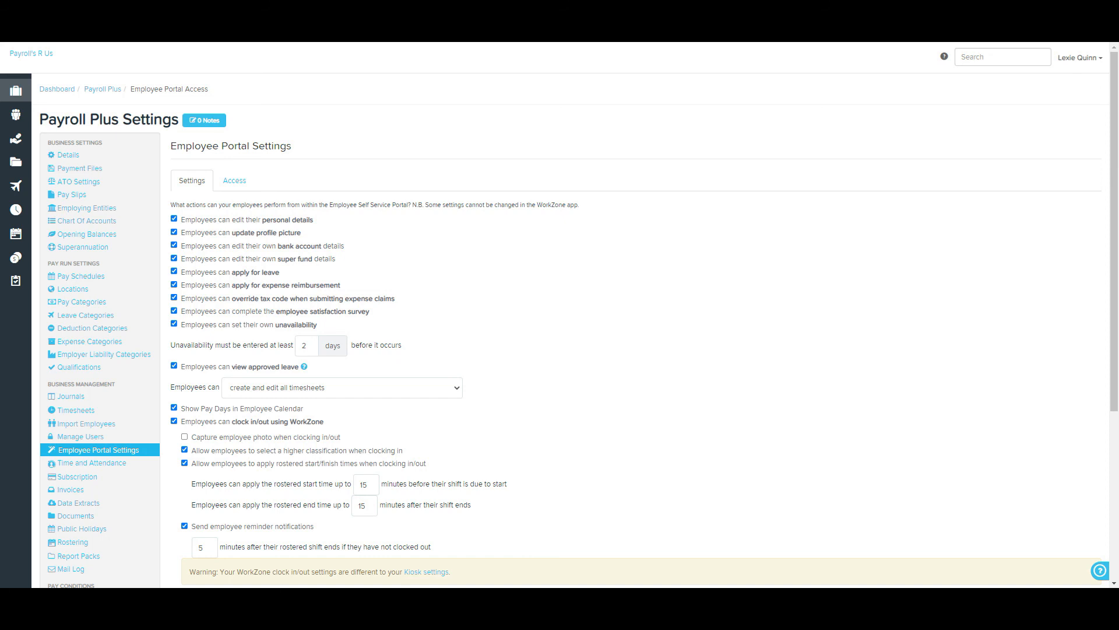
Step: Turn WorkZone clock in/out off and on again, and view the remaining employee portal settings
left_click(174, 421)
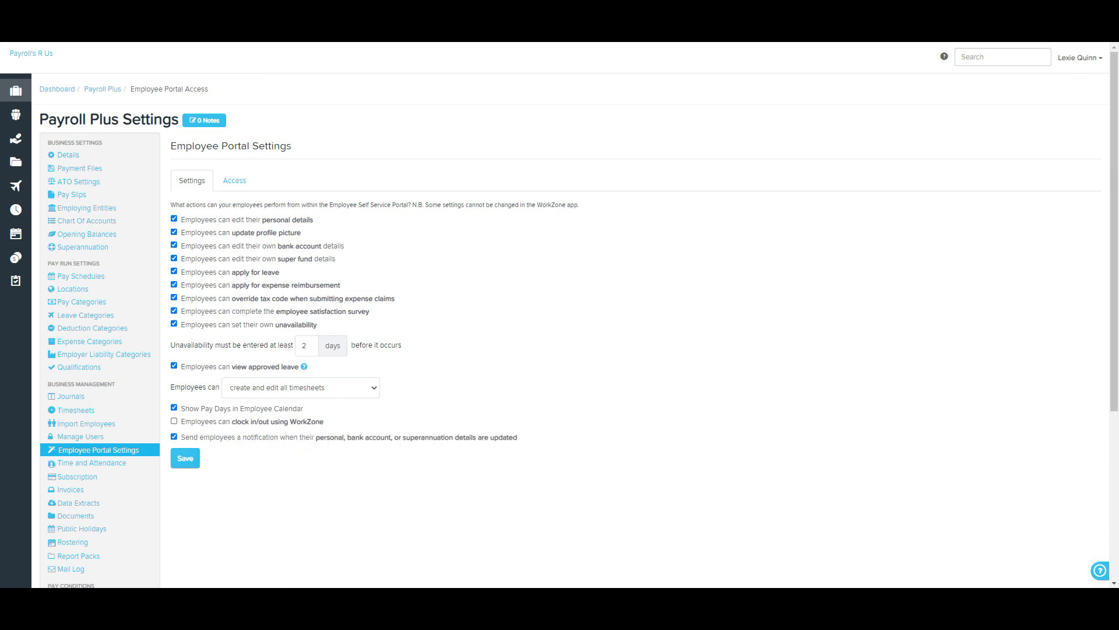
left_click(173, 421)
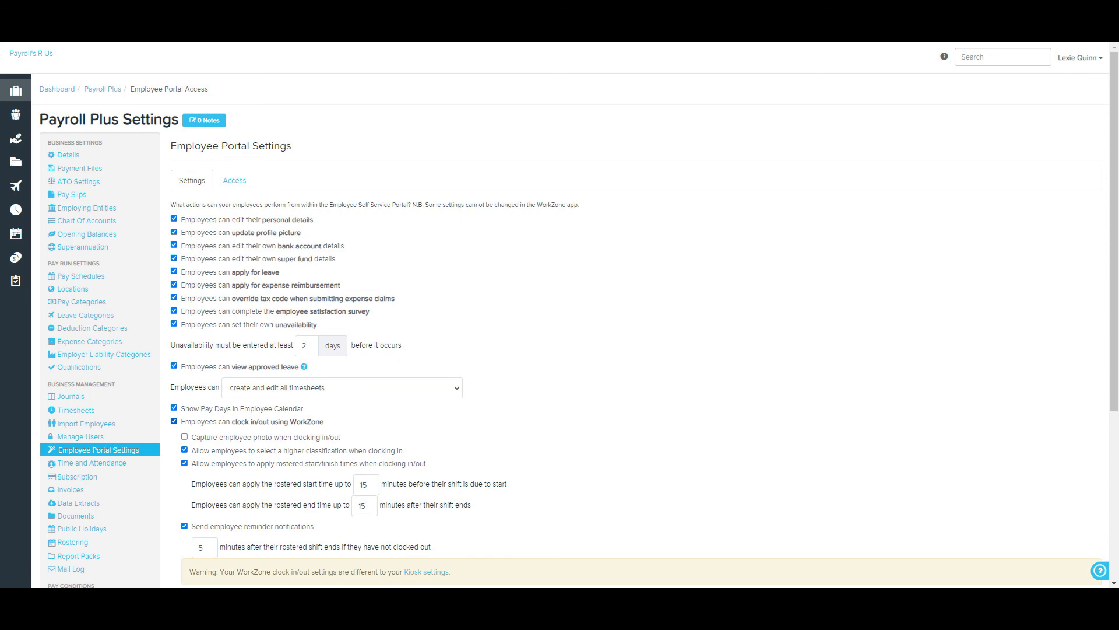
scroll(577, 320, "down", 3)
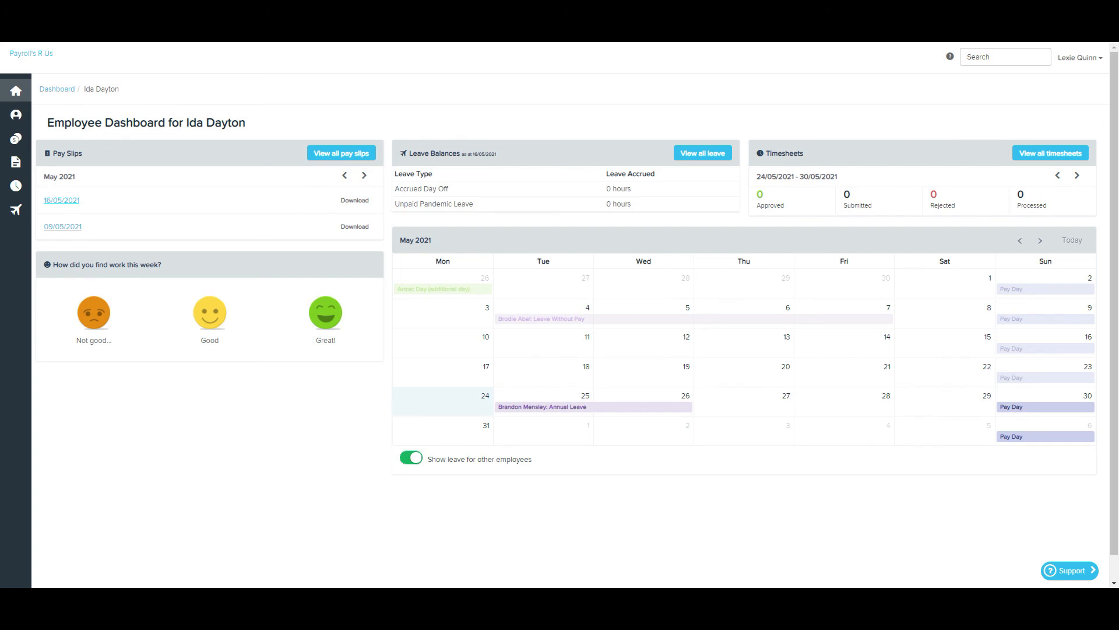
Step: Hide other employees' leave in the employee dashboard calendar and switch to the mirrored phone app in EasyCast
left_click(411, 457)
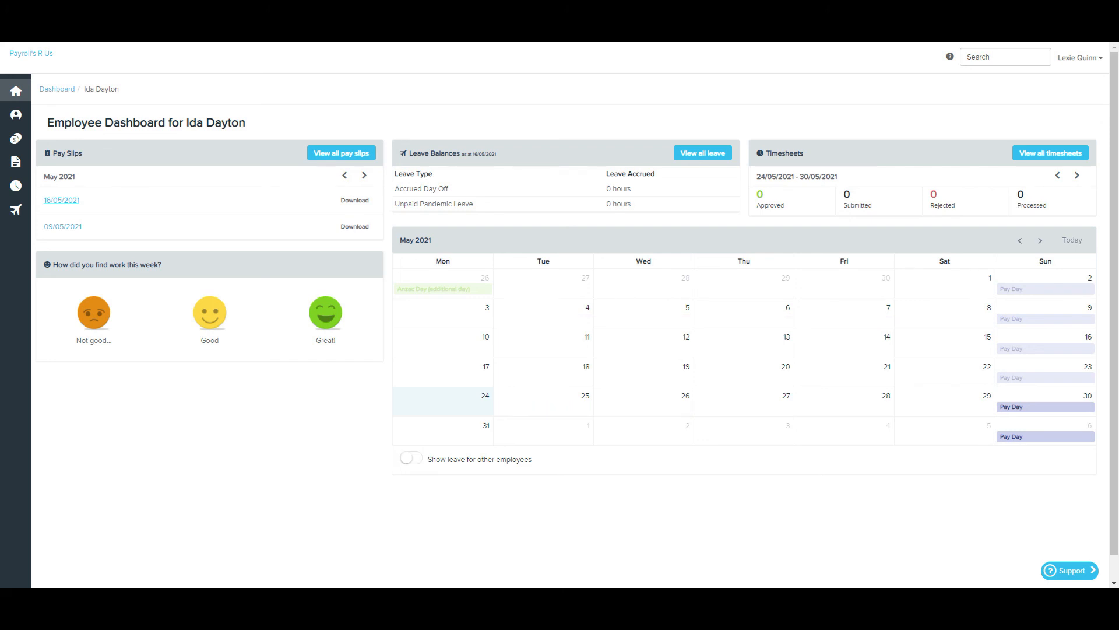
key("alt+Tab")
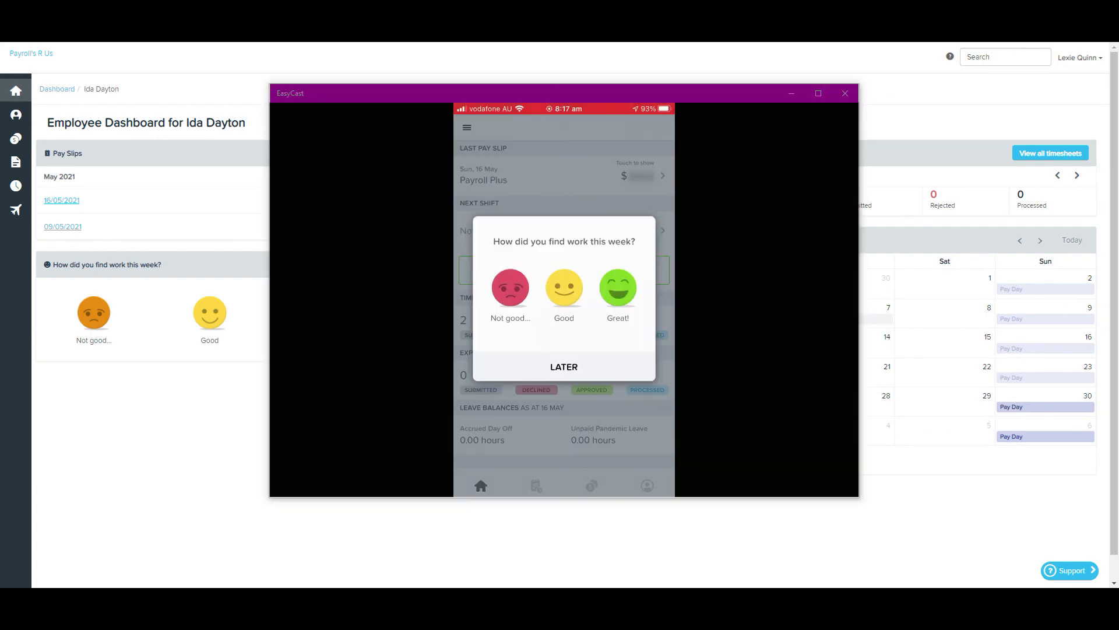